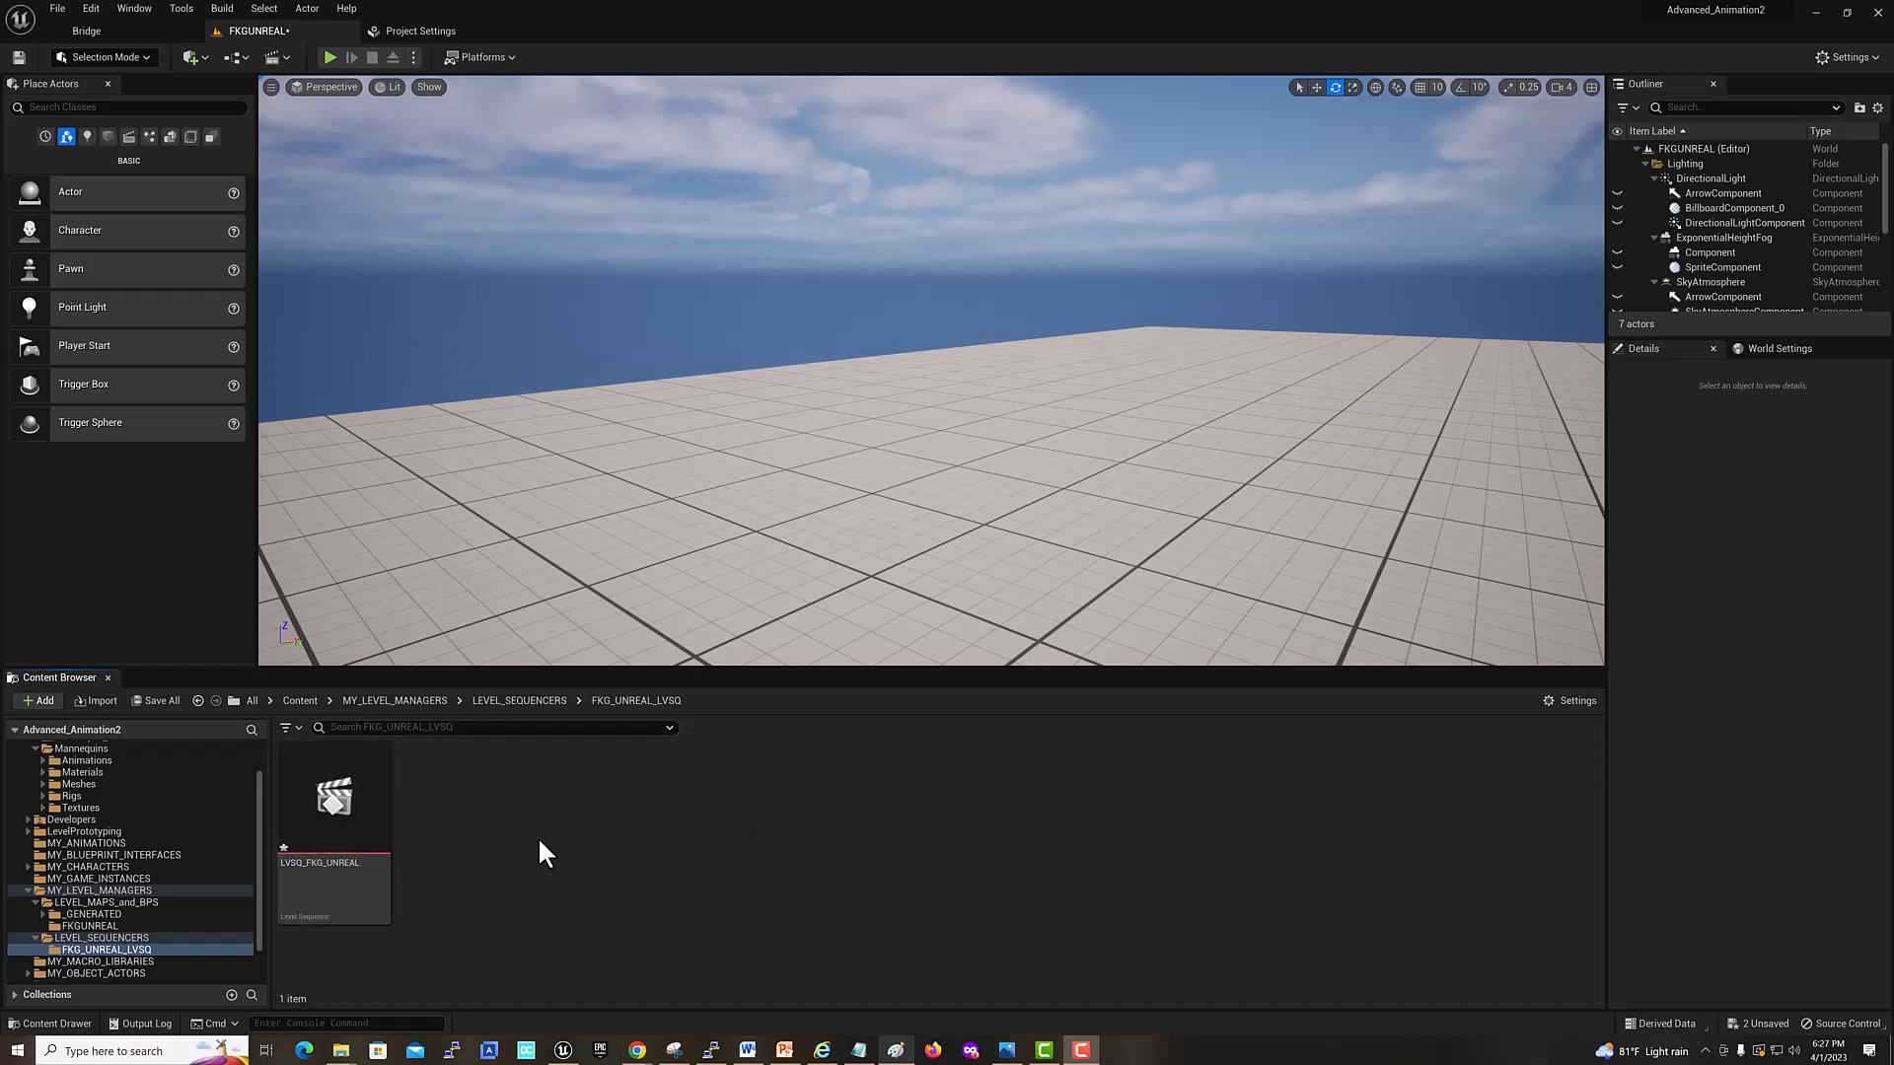
{"action": "right_click", "coordinate": [522, 825]}
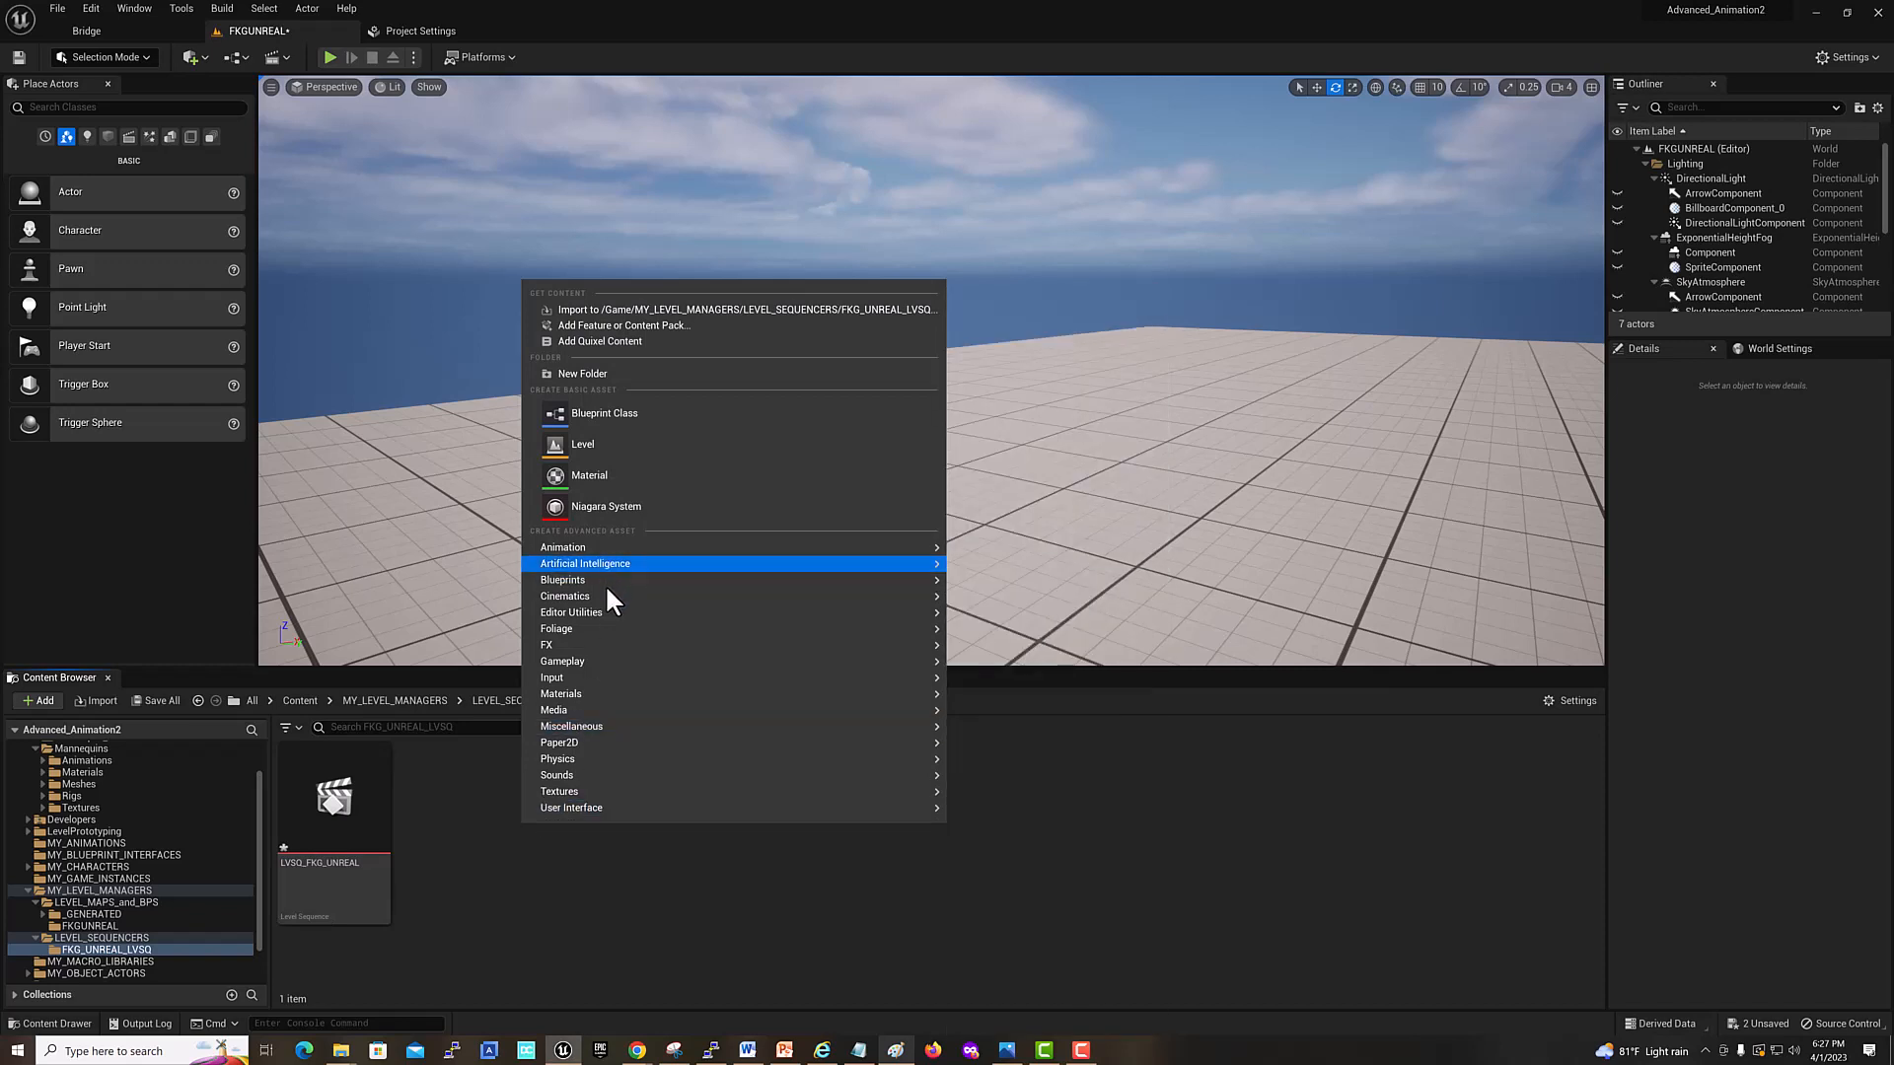
{"action": "mouse_move", "coordinate": [606, 594]}
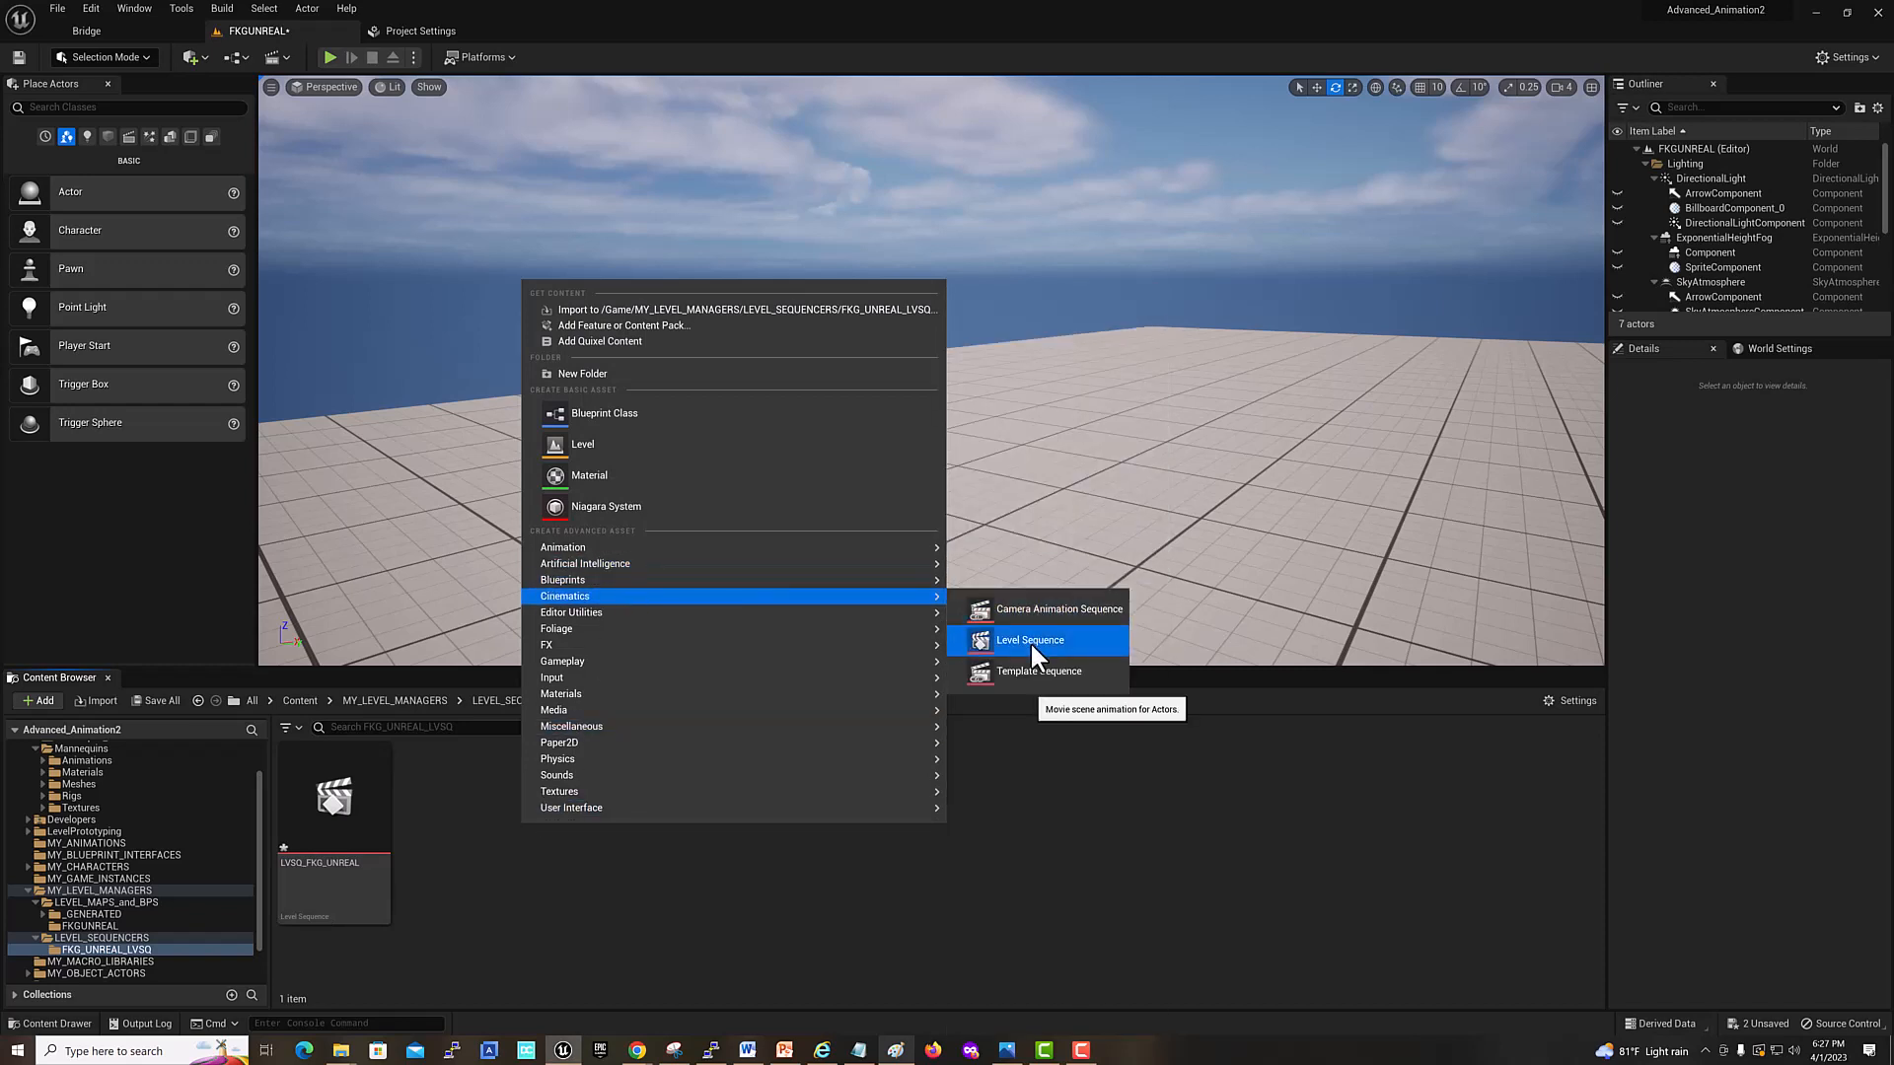
{"action": "left_click", "coordinate": [412, 869]}
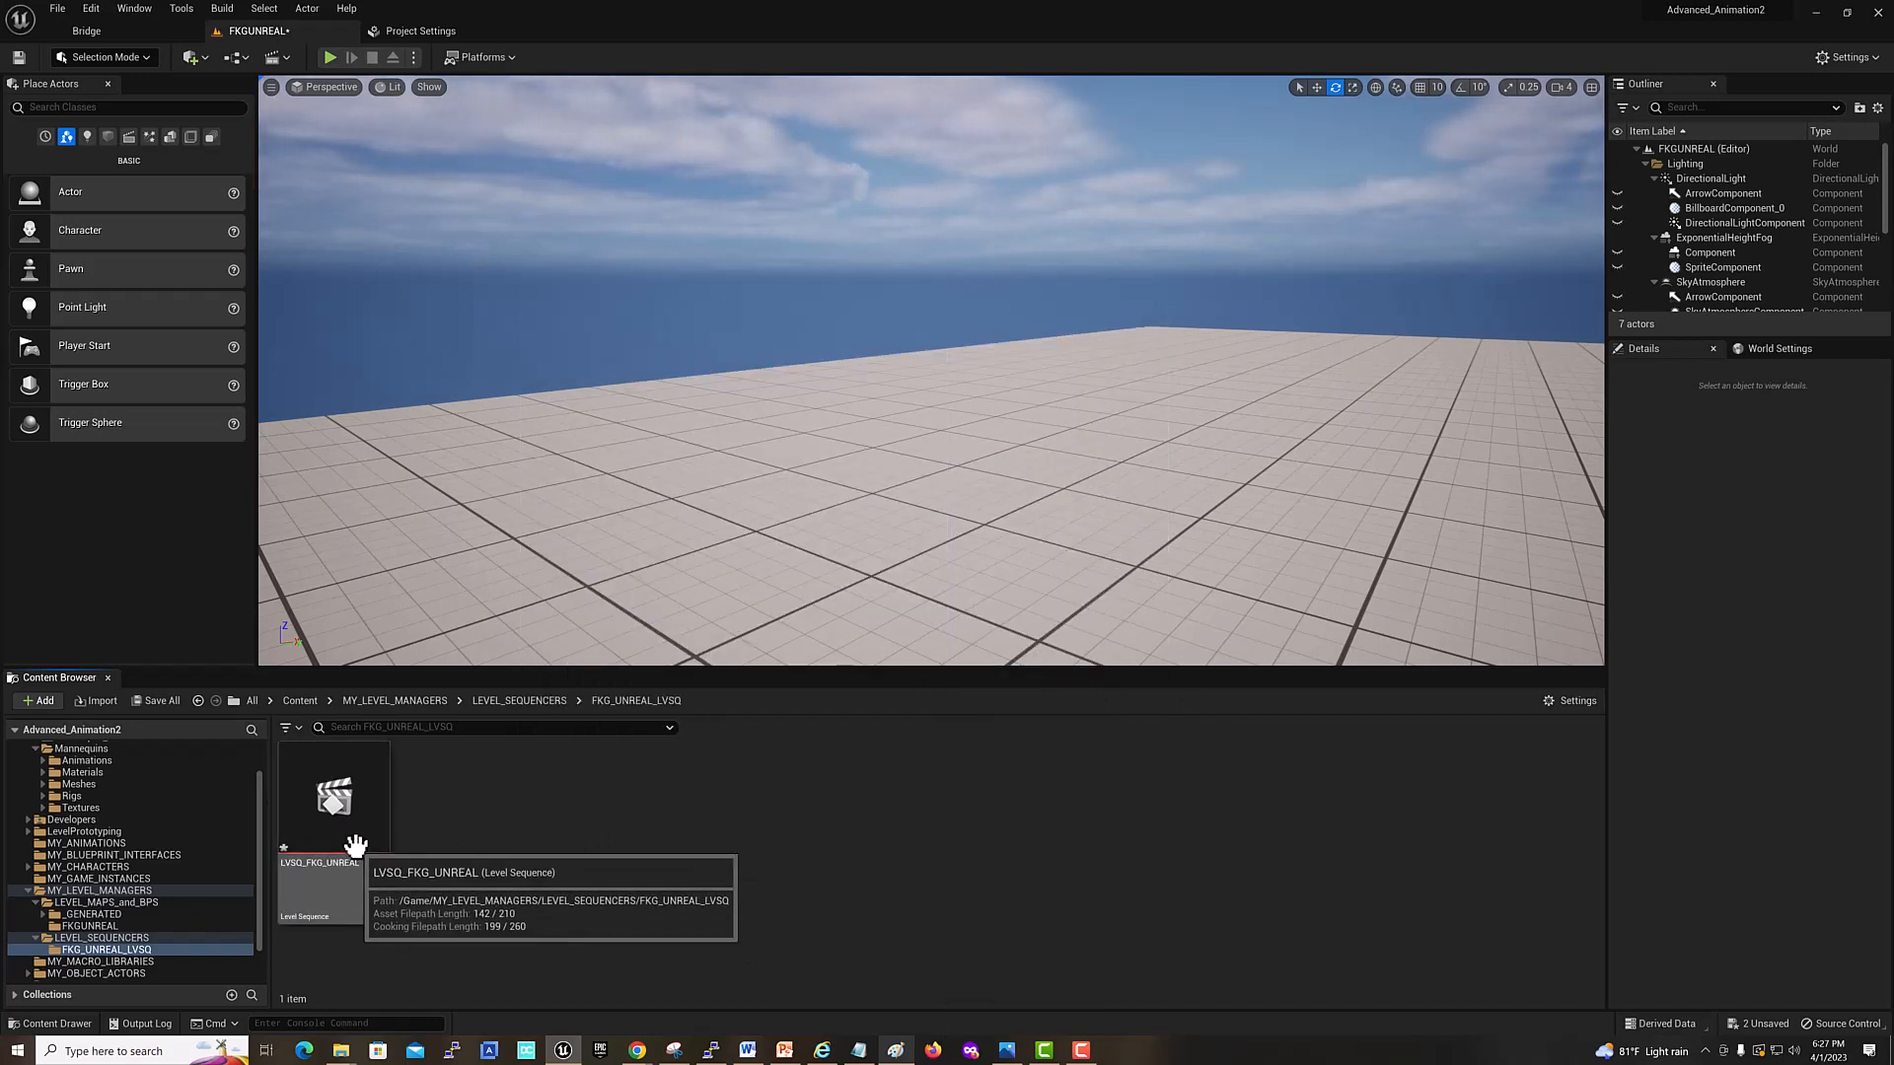
Step: Open the LVSQ_FKG_UNREAL level sequence in Sequencer
{"action": "double_click", "coordinate": [355, 845]}
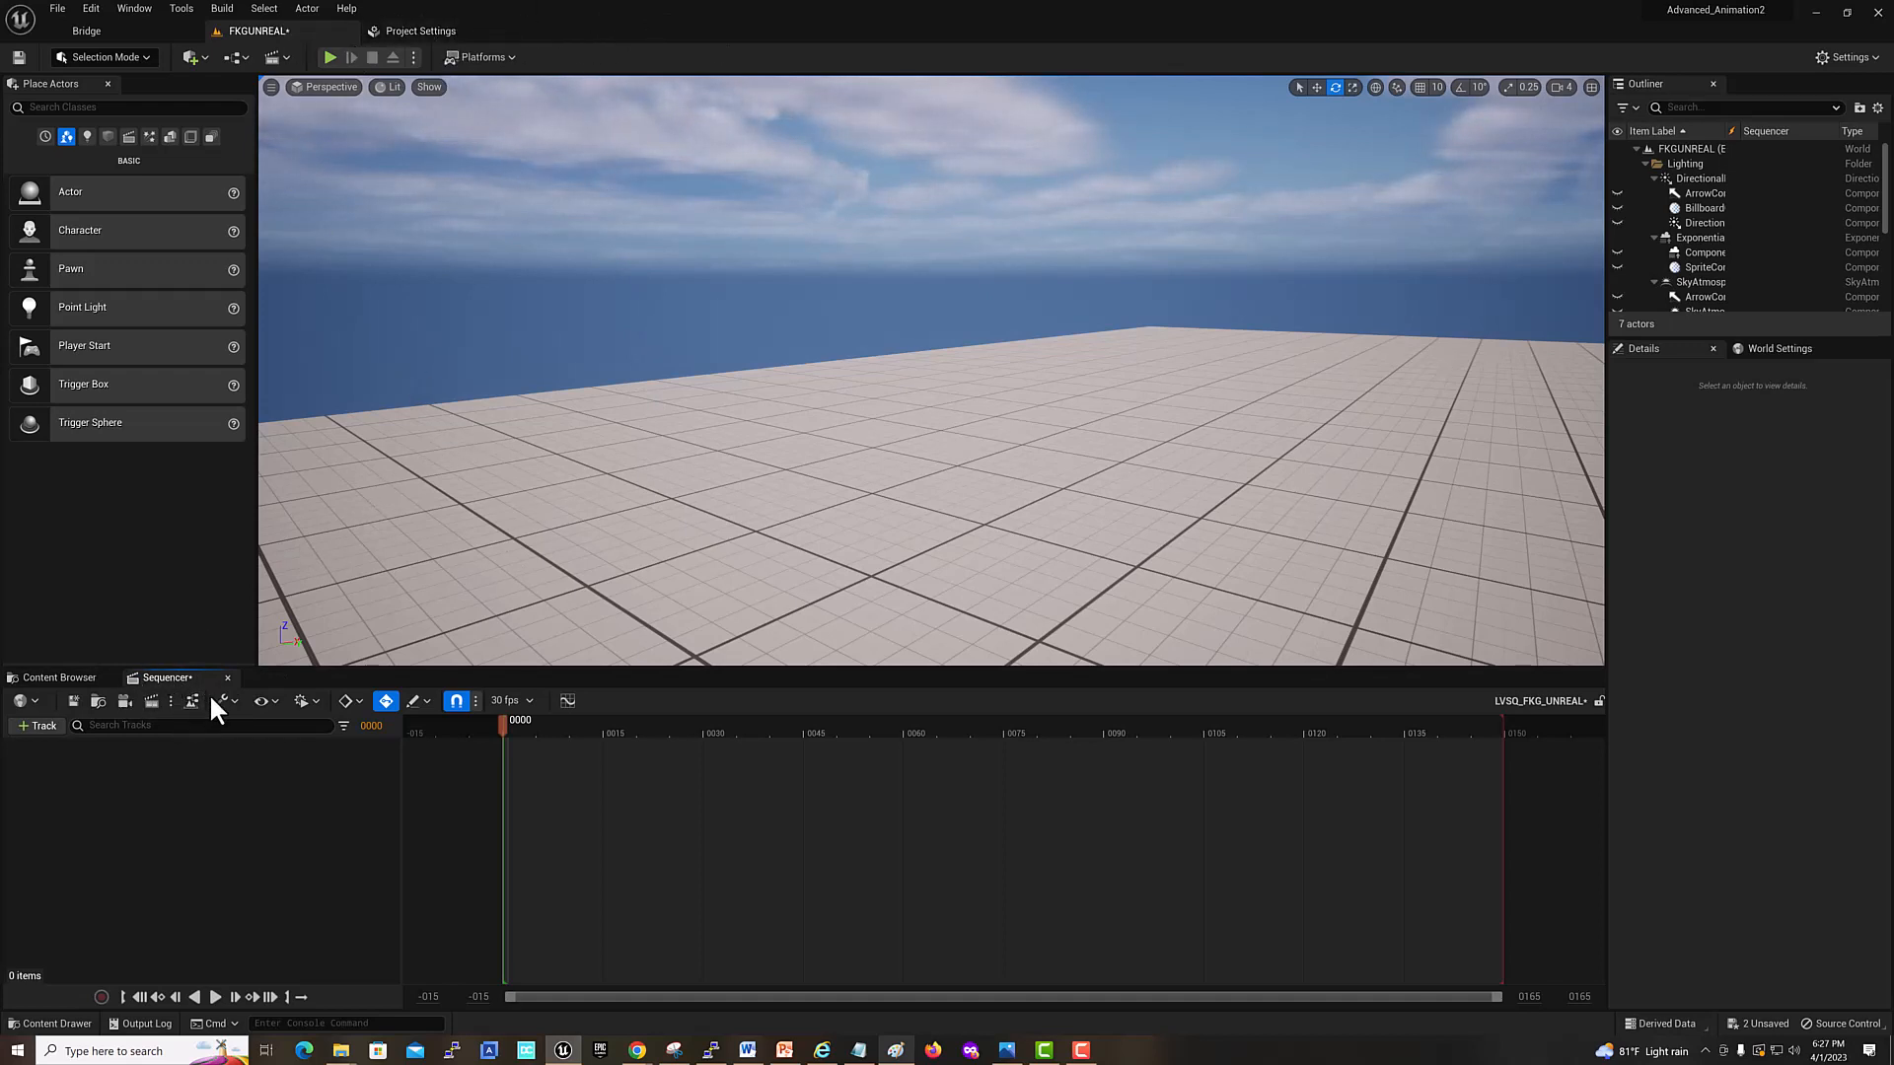
{"action": "left_click", "coordinate": [69, 680]}
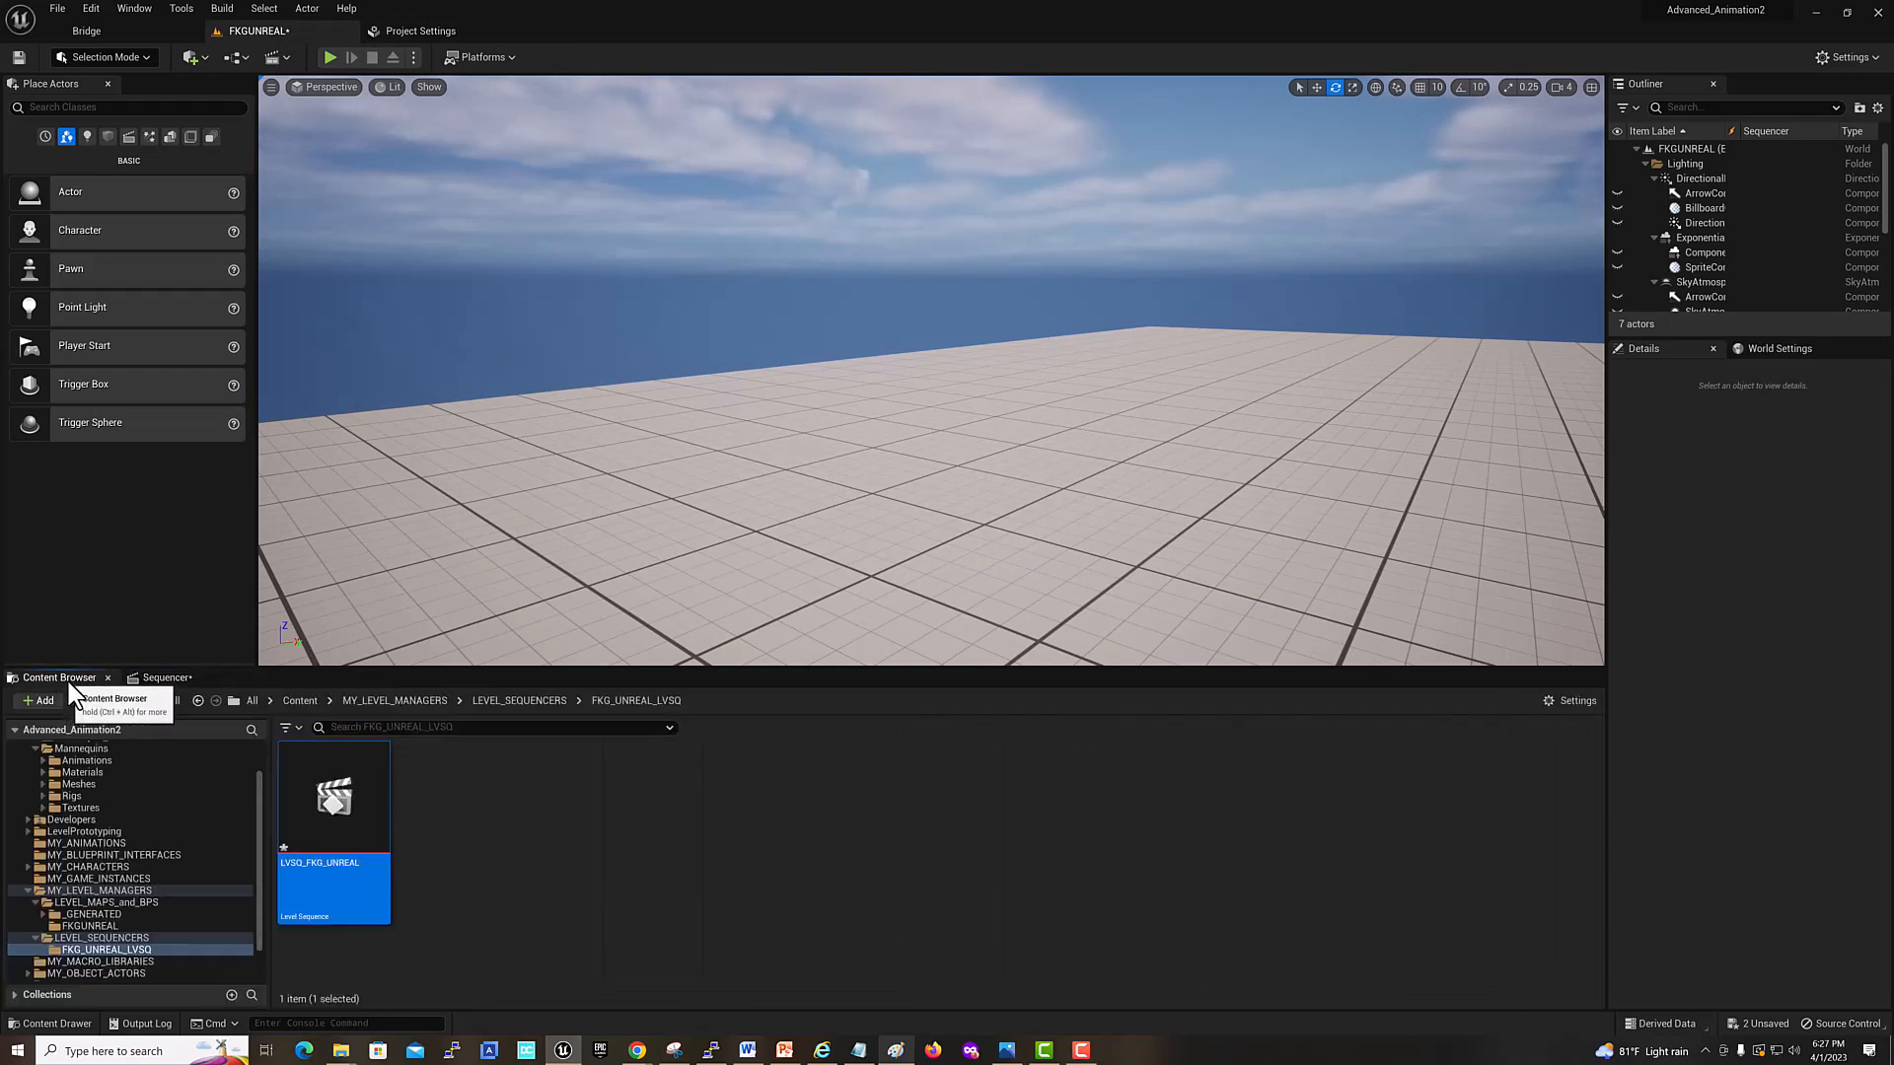
{"action": "left_click", "coordinate": [158, 679]}
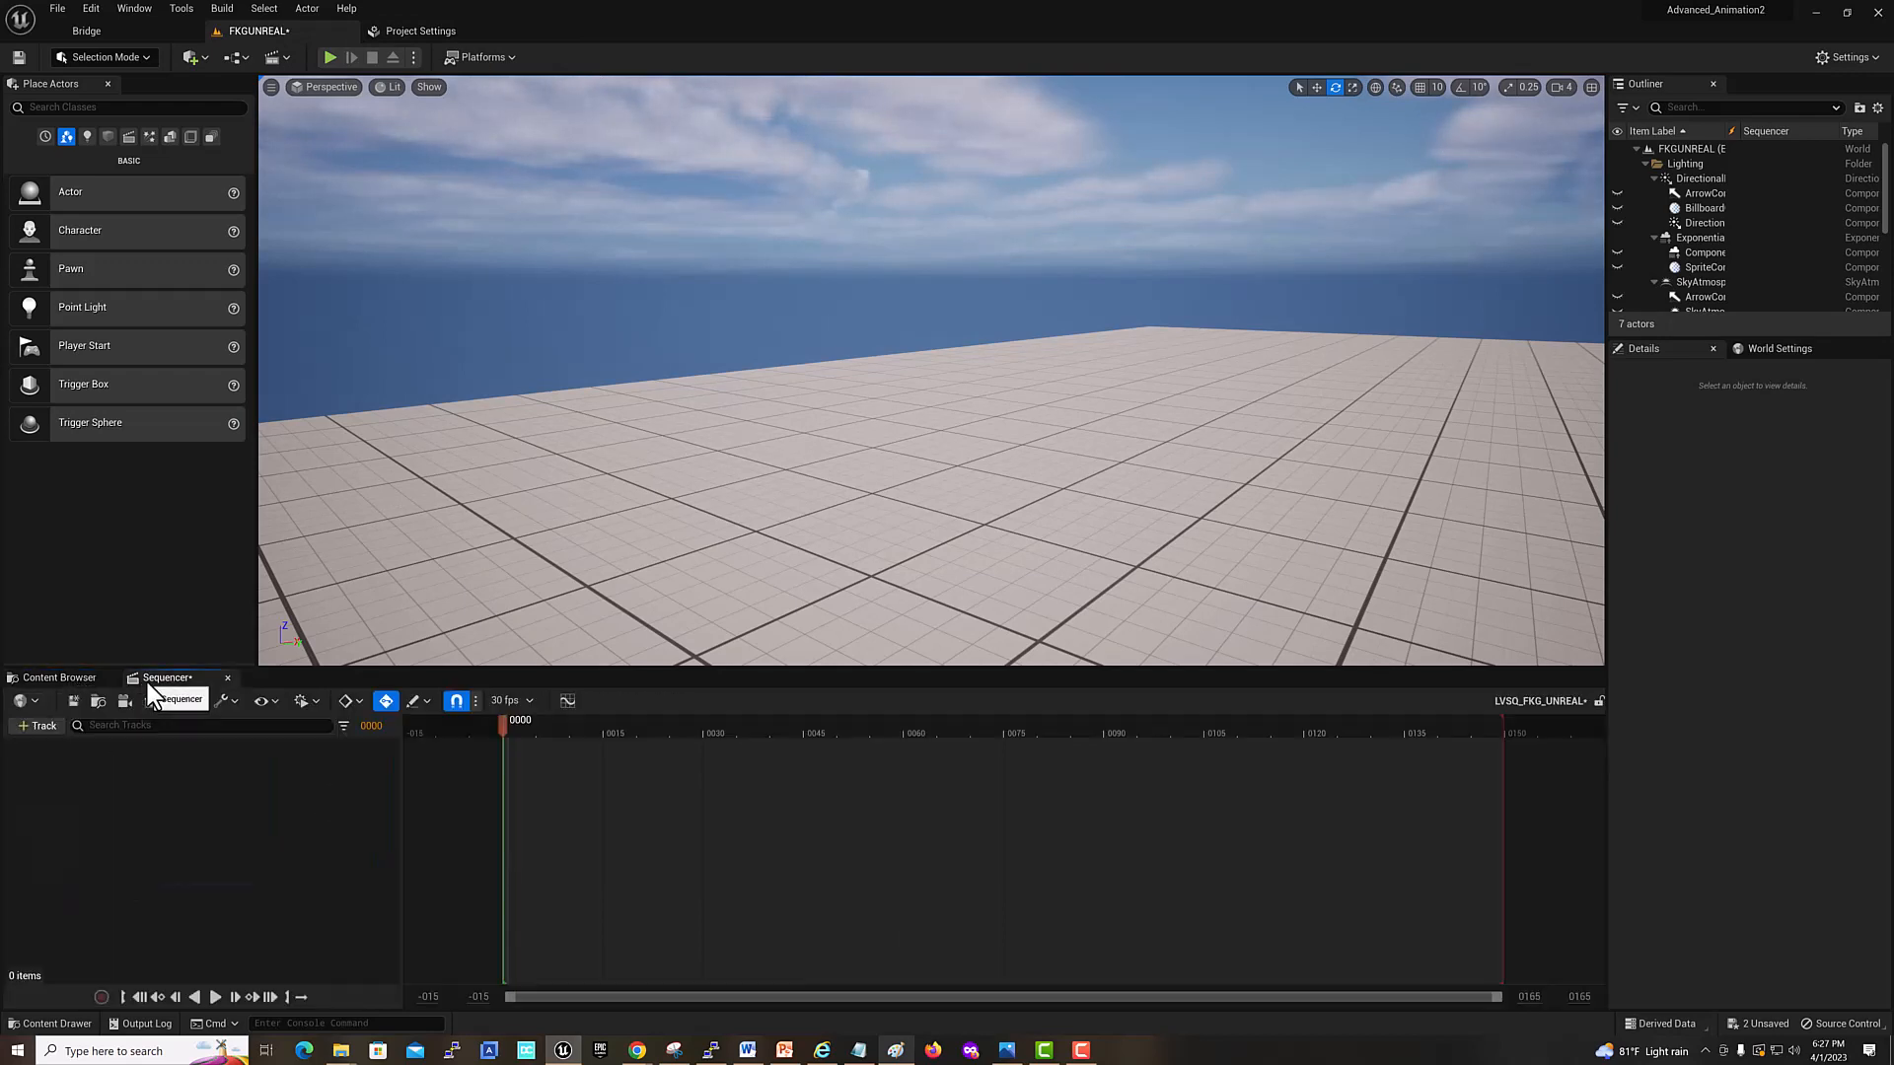
{"action": "left_click", "coordinate": [71, 680]}
{"action": "left_click", "coordinate": [156, 679]}
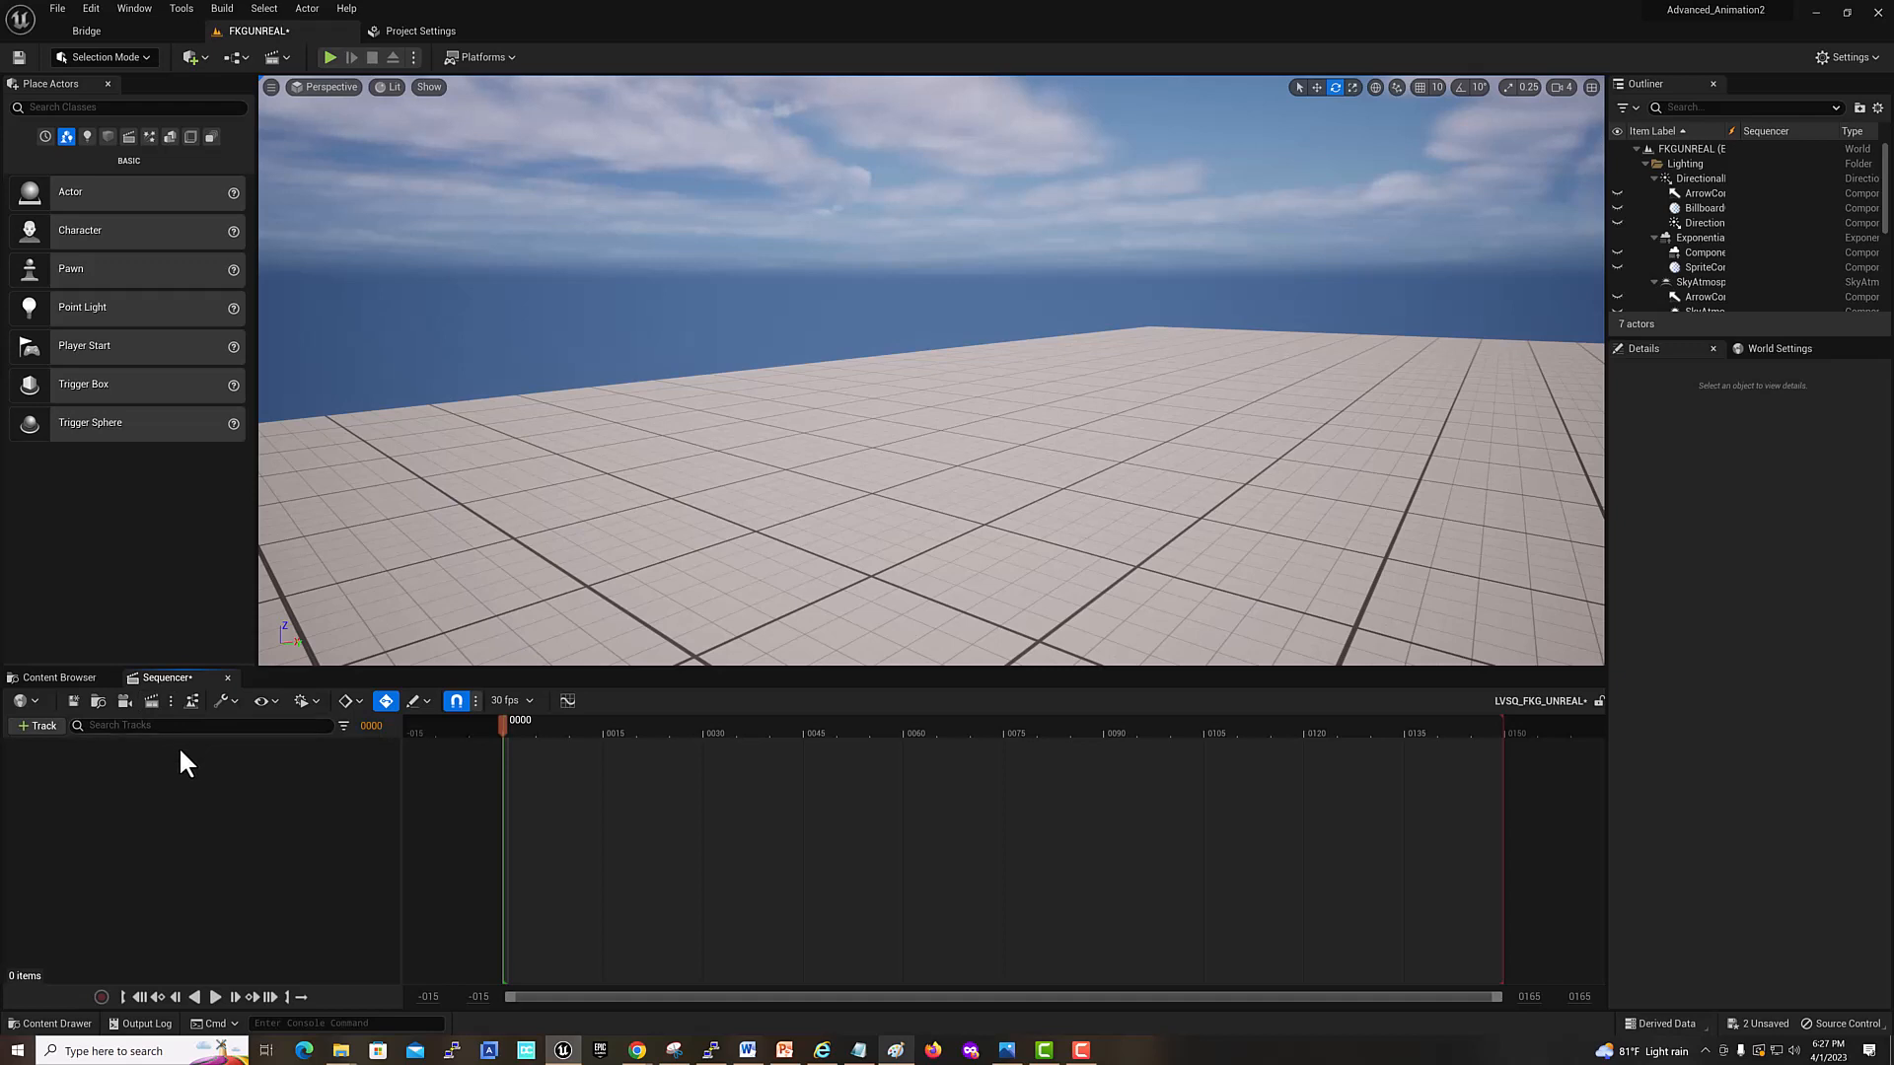
Step: Place the SKM_Quinn skeletal mesh from the Mannequins Meshes folder on the floor of the level
{"action": "left_click", "coordinate": [64, 678]}
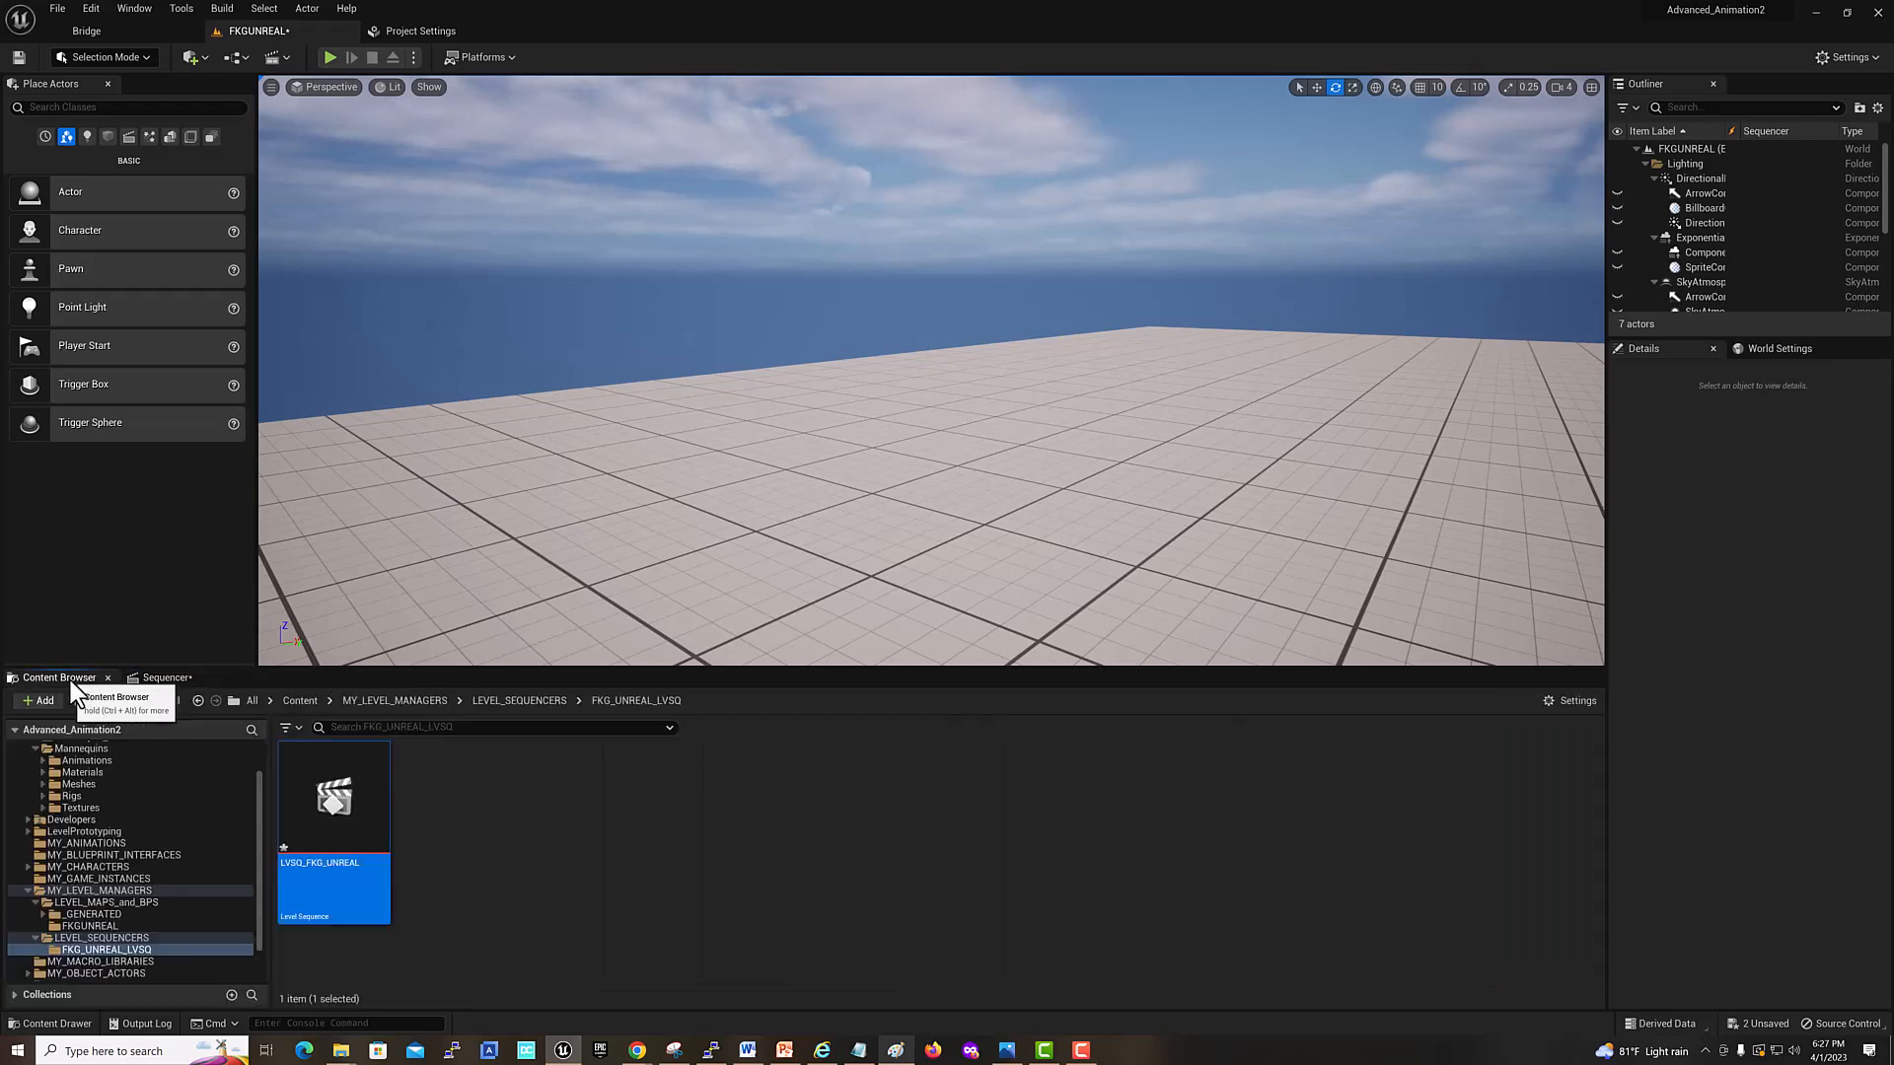
{"action": "left_click", "coordinate": [78, 786]}
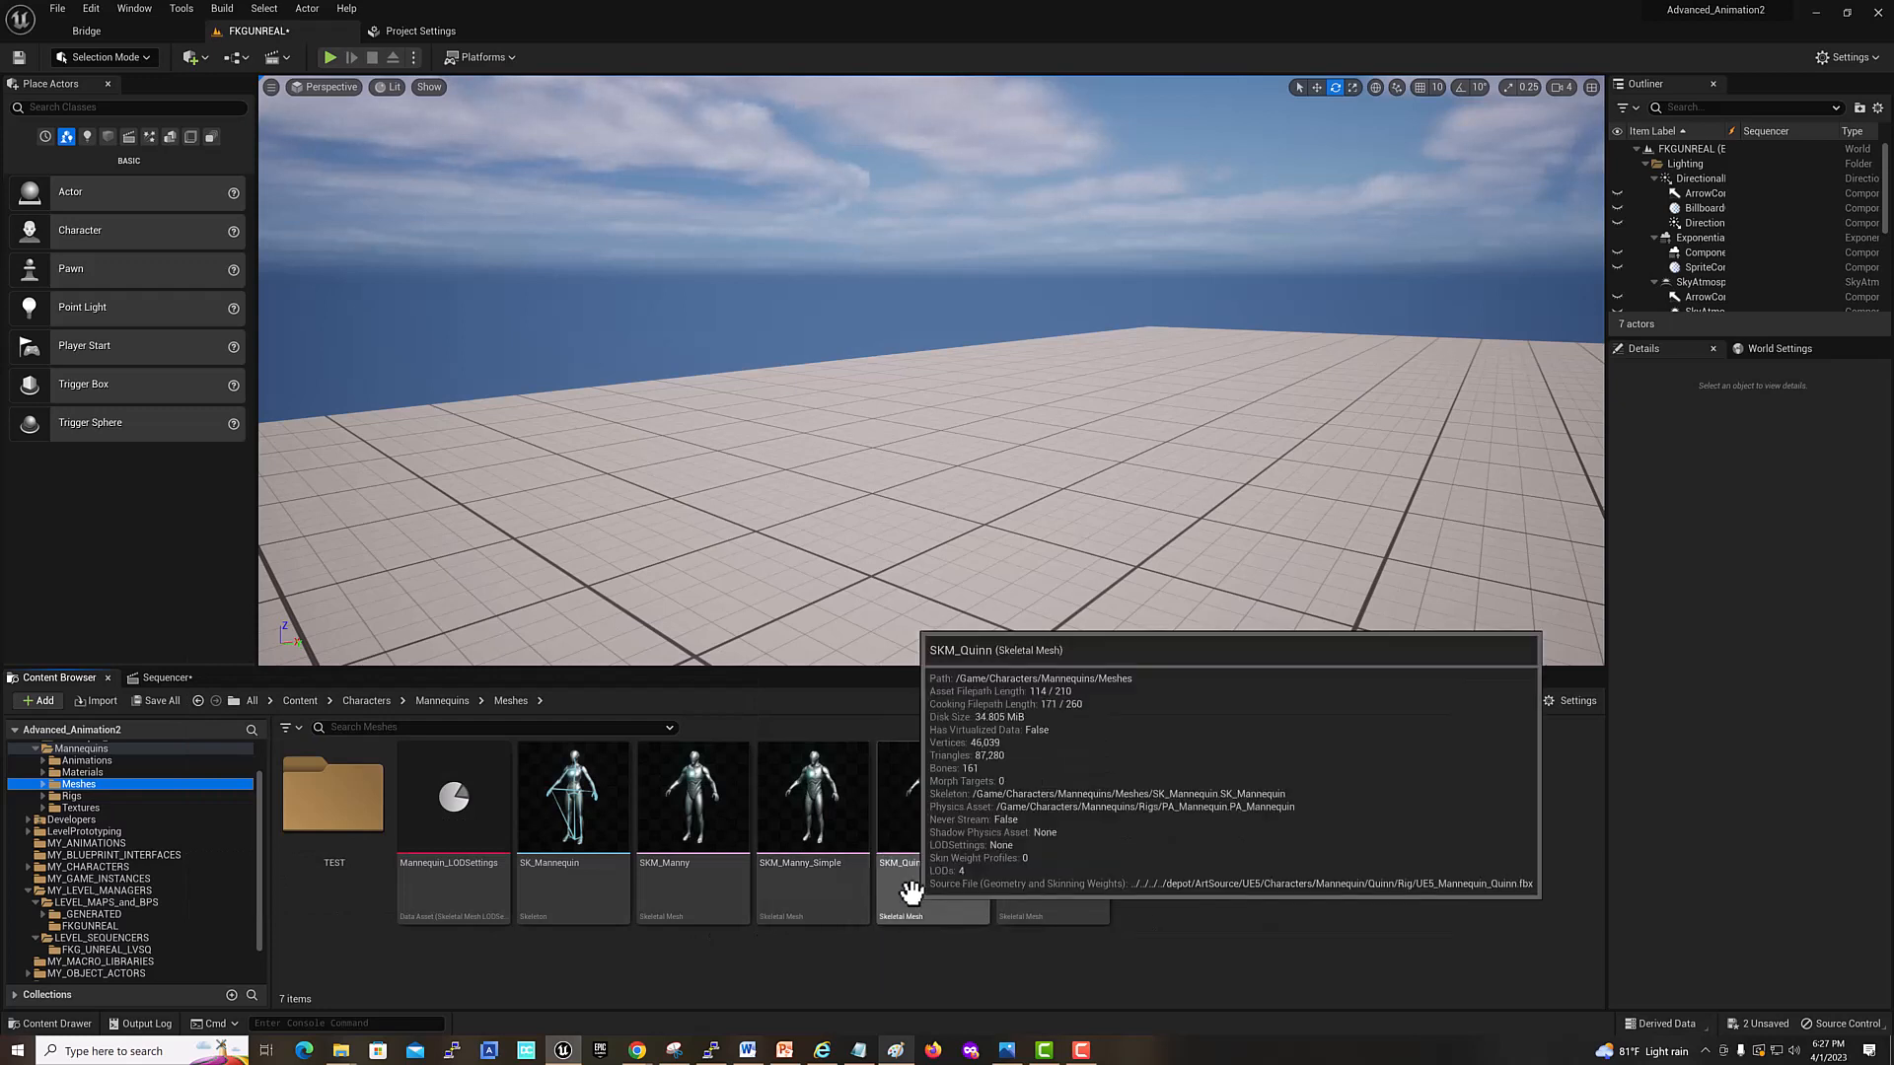
{"action": "left_click_drag", "start_coordinate": [909, 892], "coordinate": [1010, 549]}
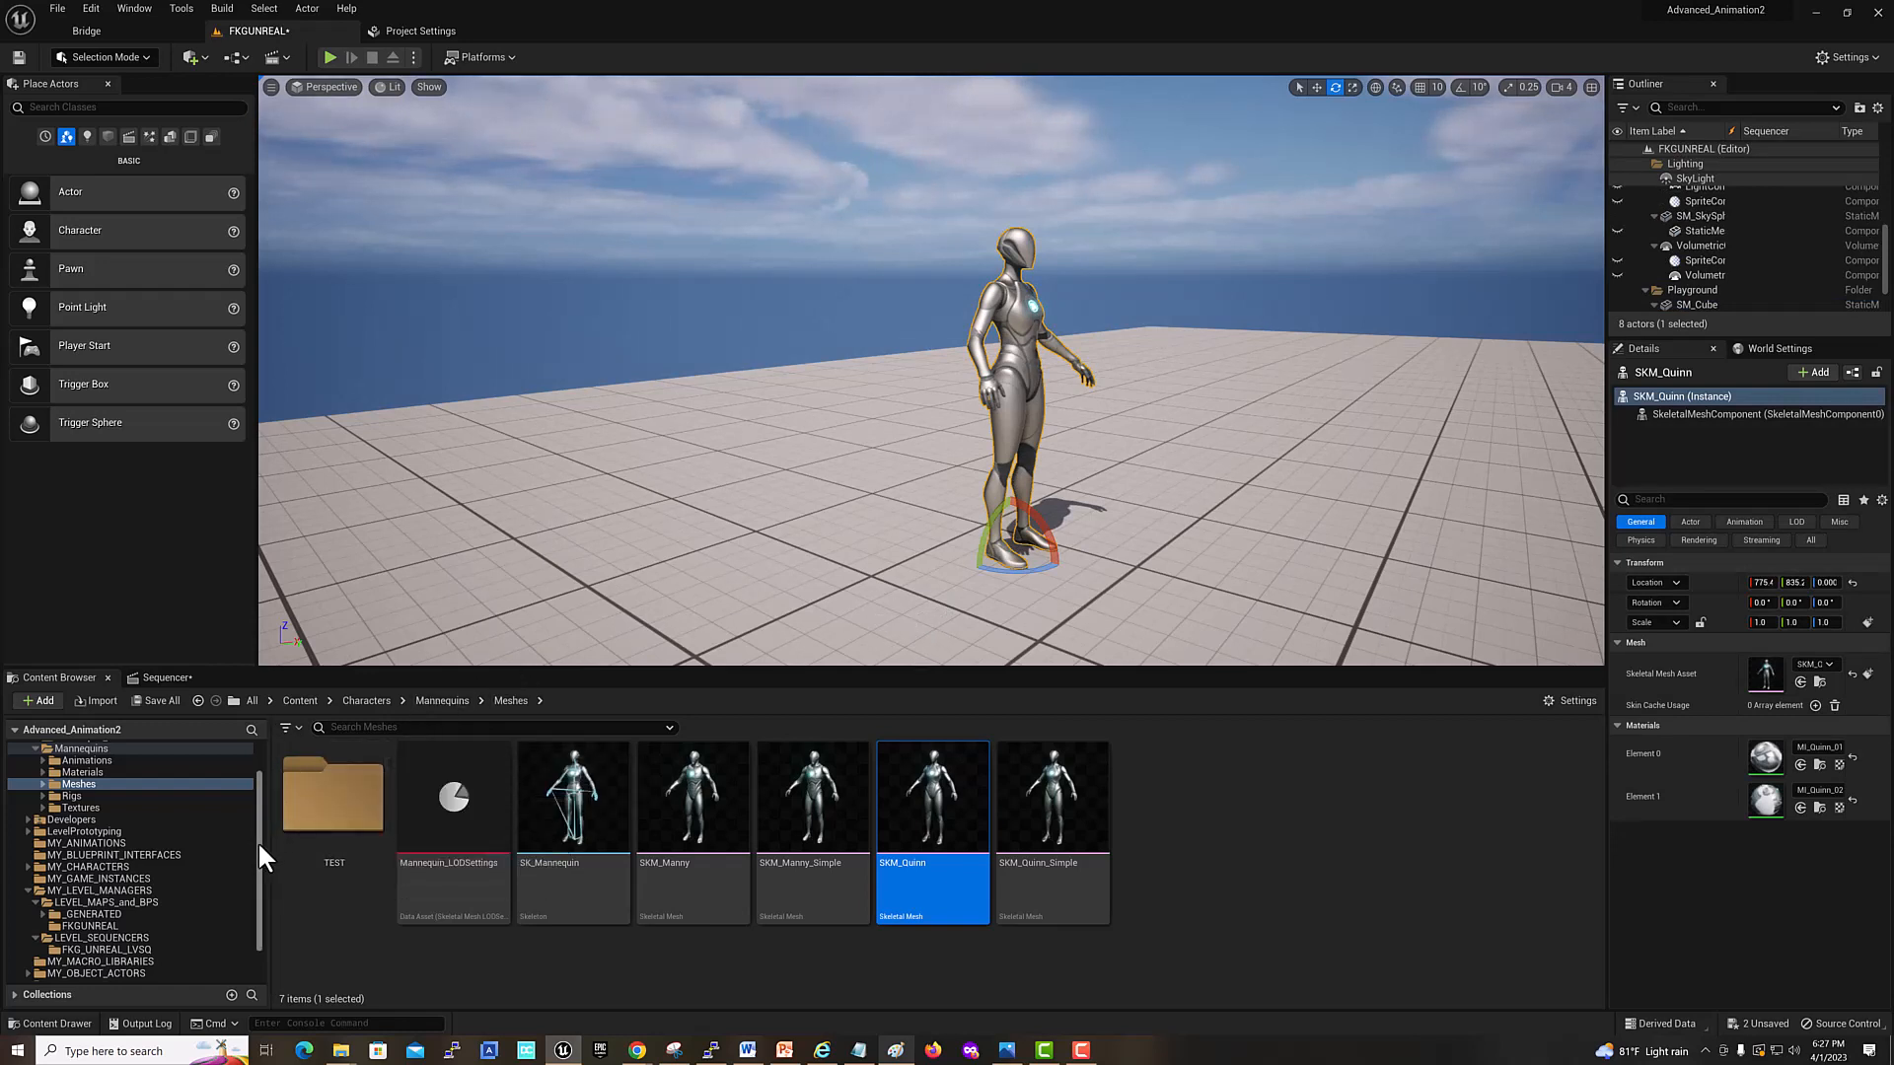
Step: Add the SKM_Quinn actor to the level sequence and inspect the channels of its Transform track
{"action": "left_click", "coordinate": [163, 678]}
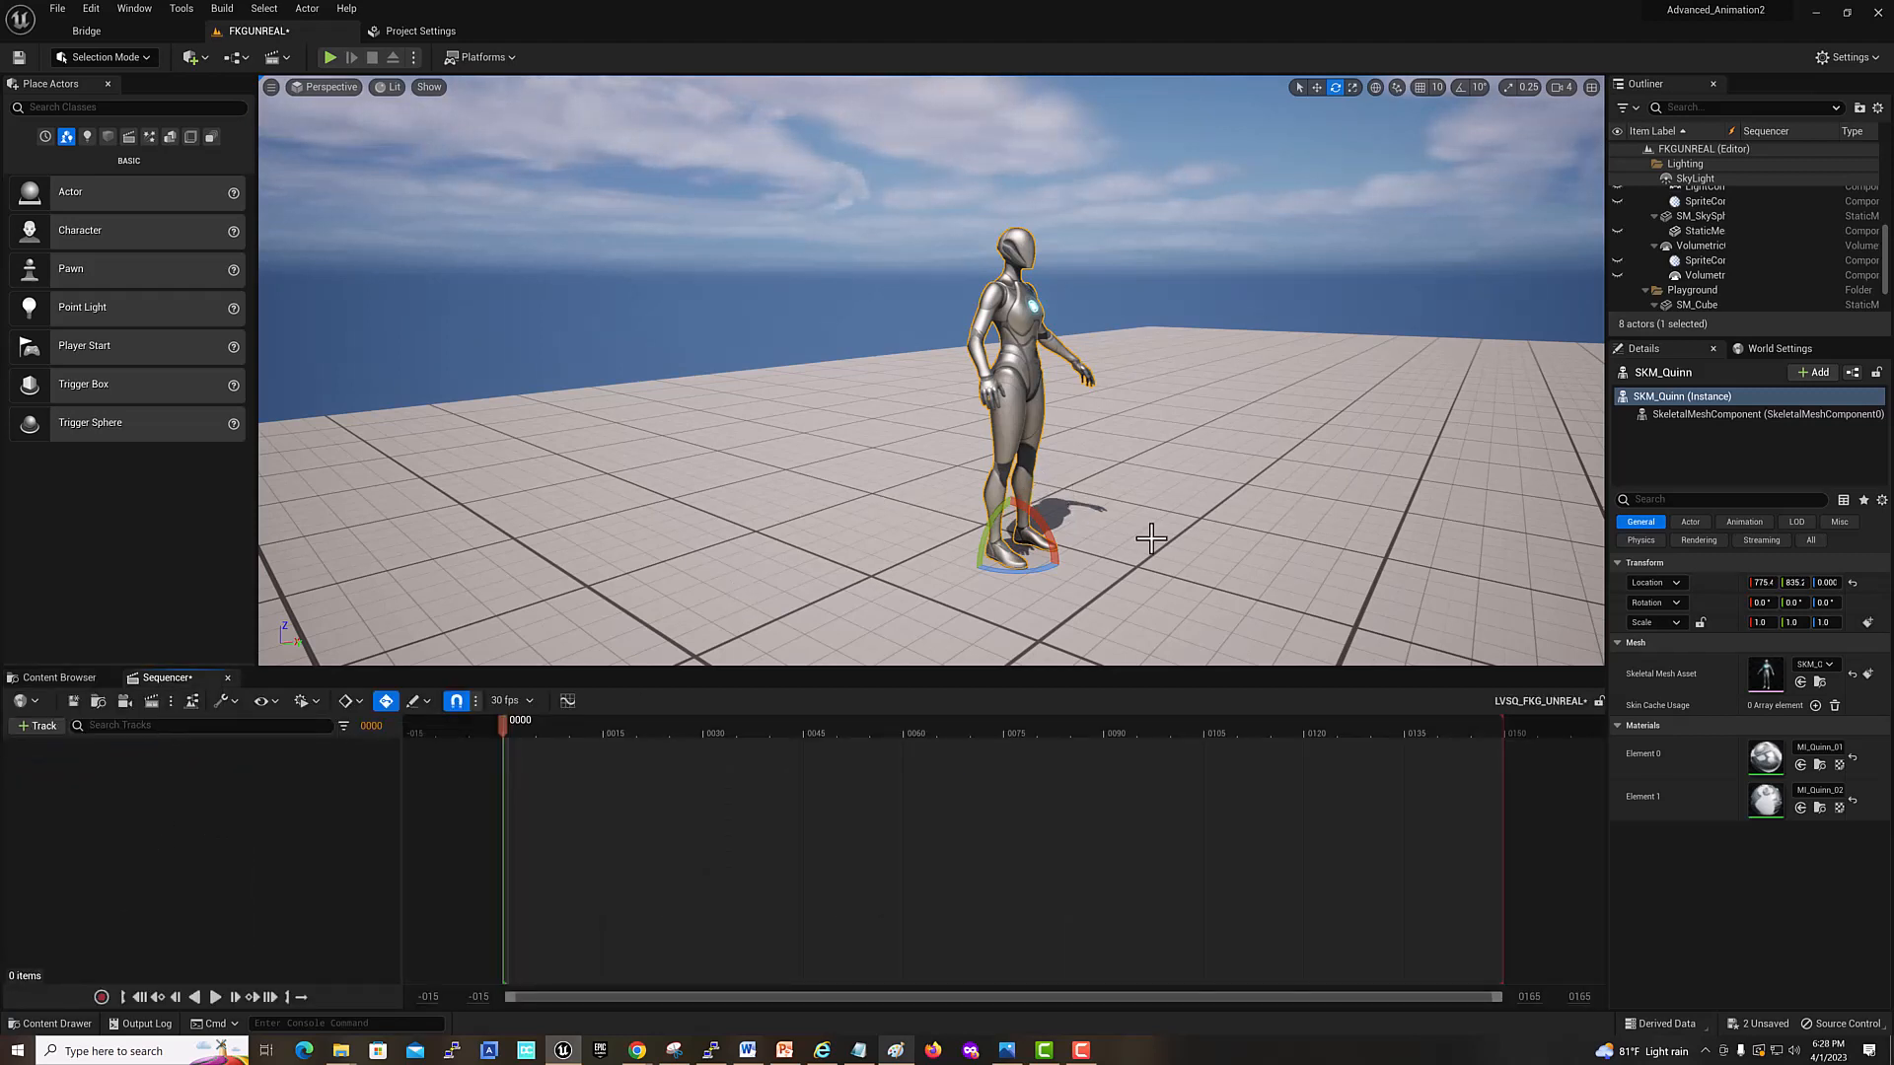
{"action": "left_click", "coordinate": [903, 539]}
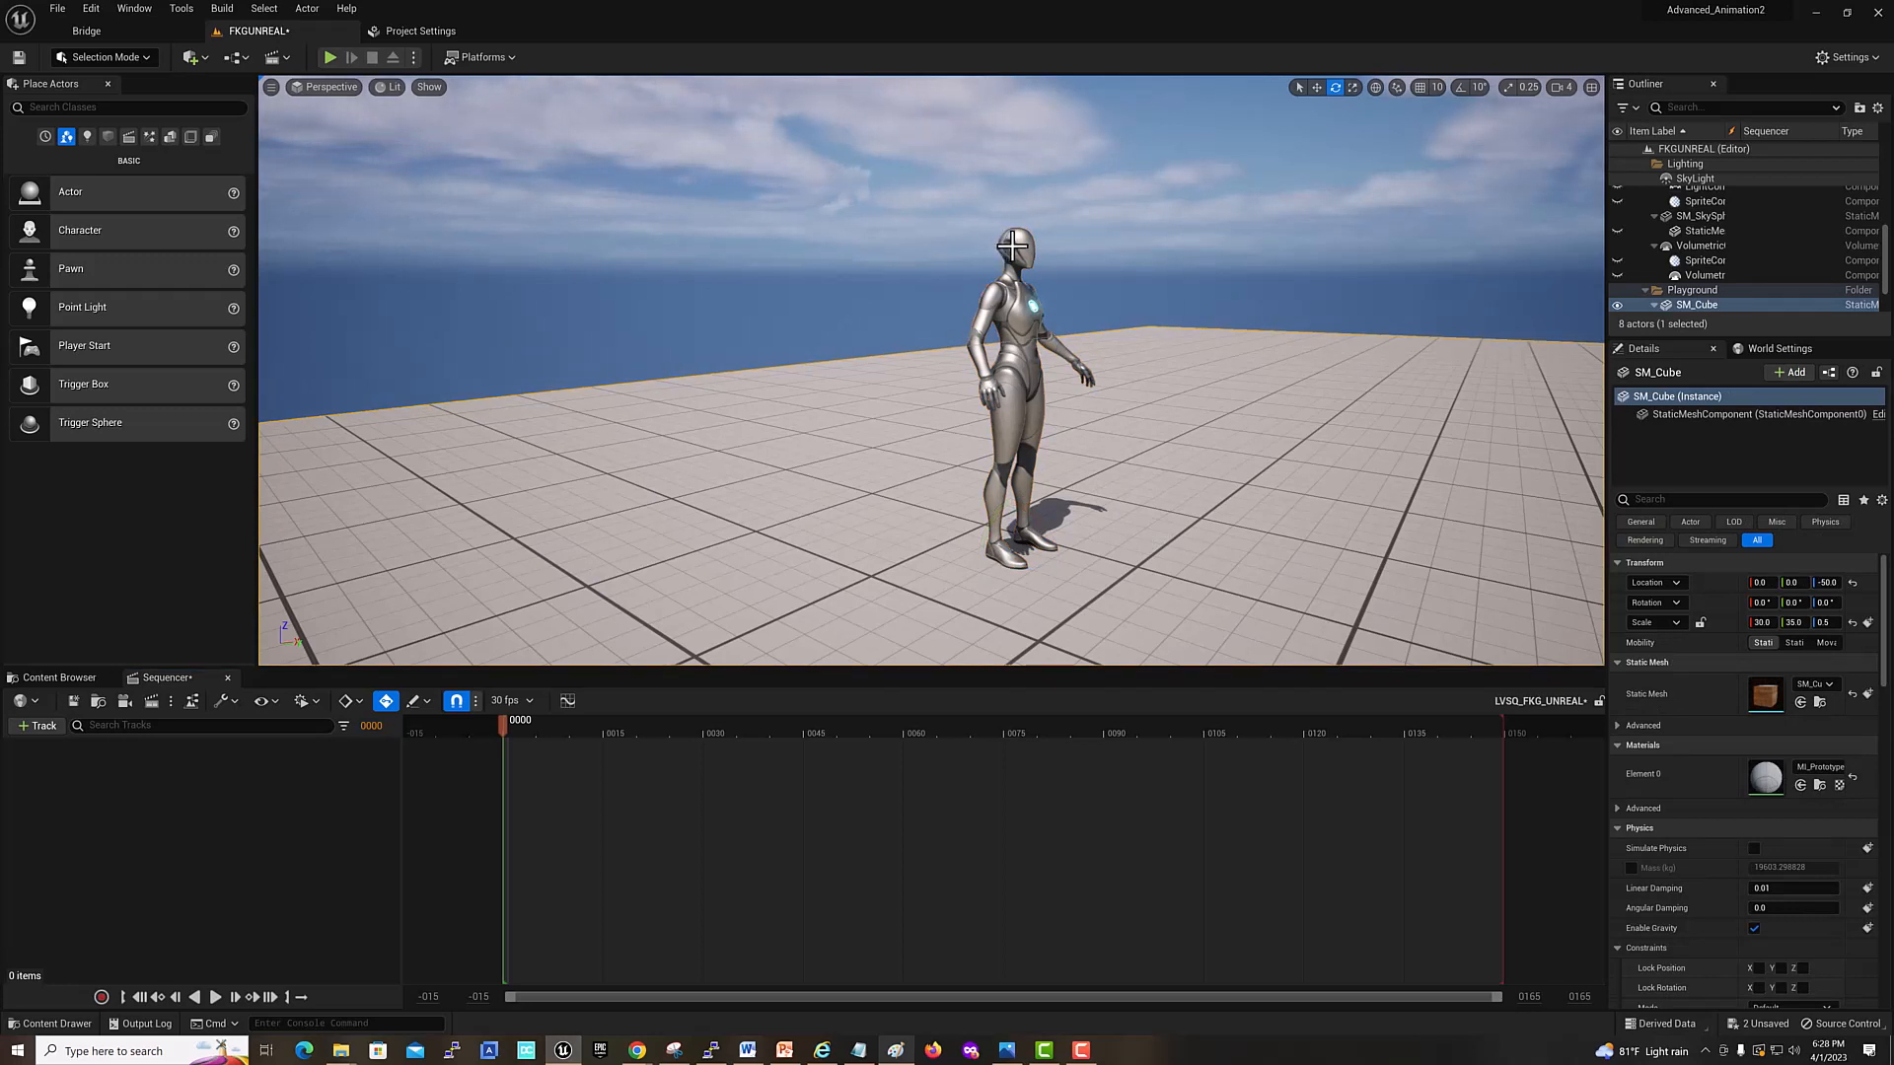
{"action": "left_click", "coordinate": [1013, 243]}
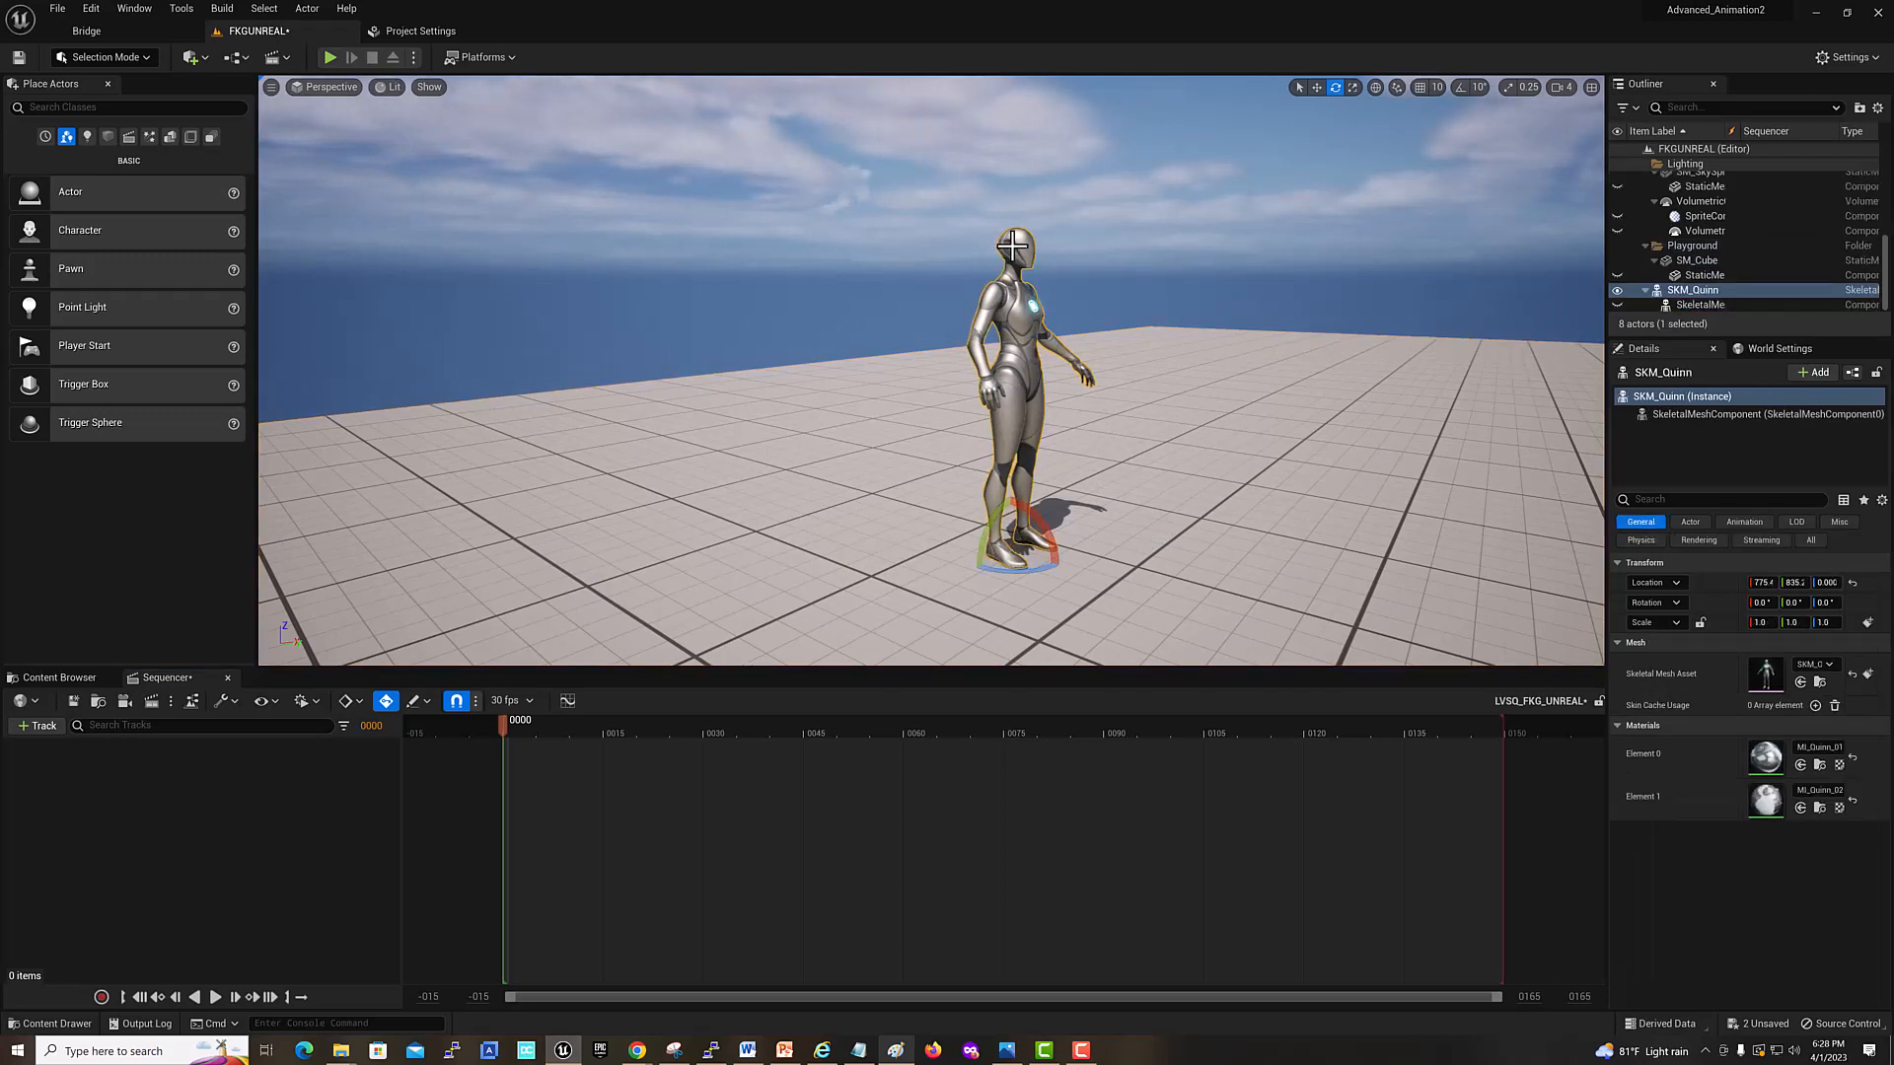
{"action": "left_click", "coordinate": [39, 726]}
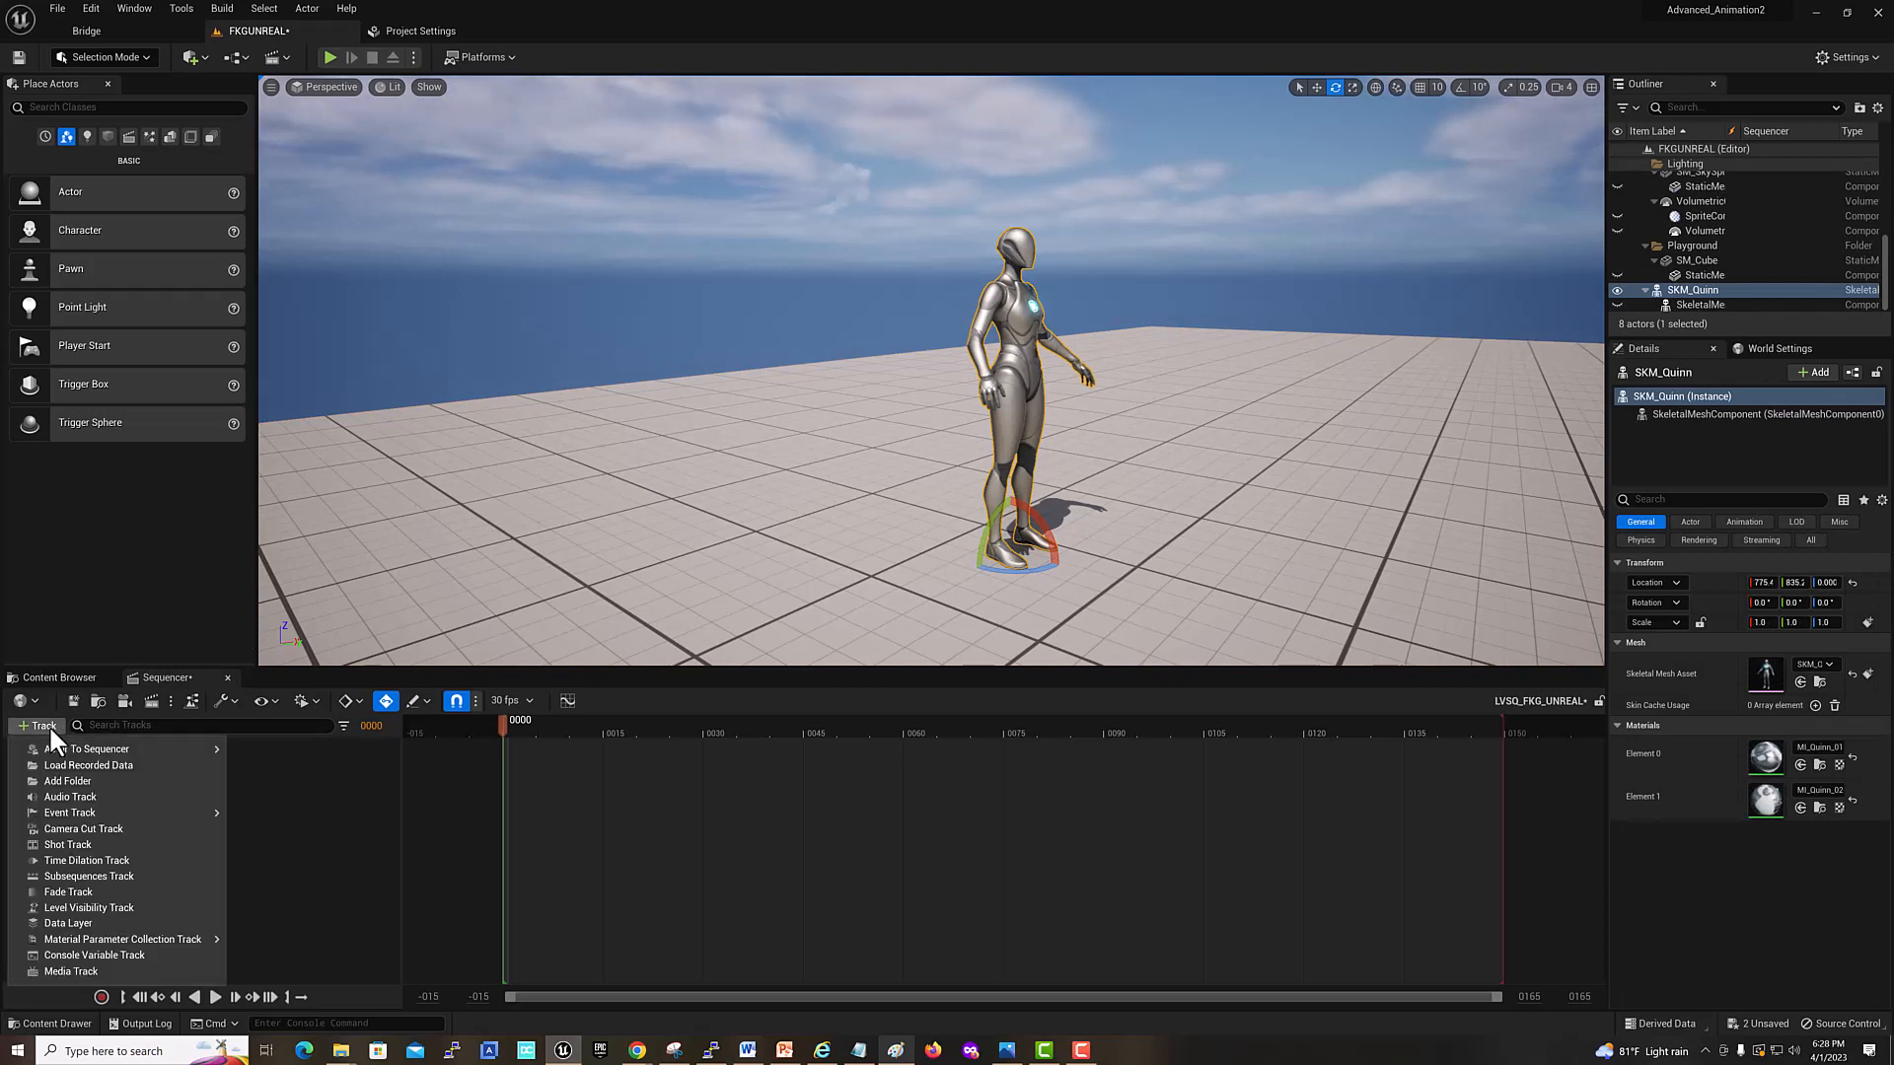
{"action": "mouse_move", "coordinate": [67, 742]}
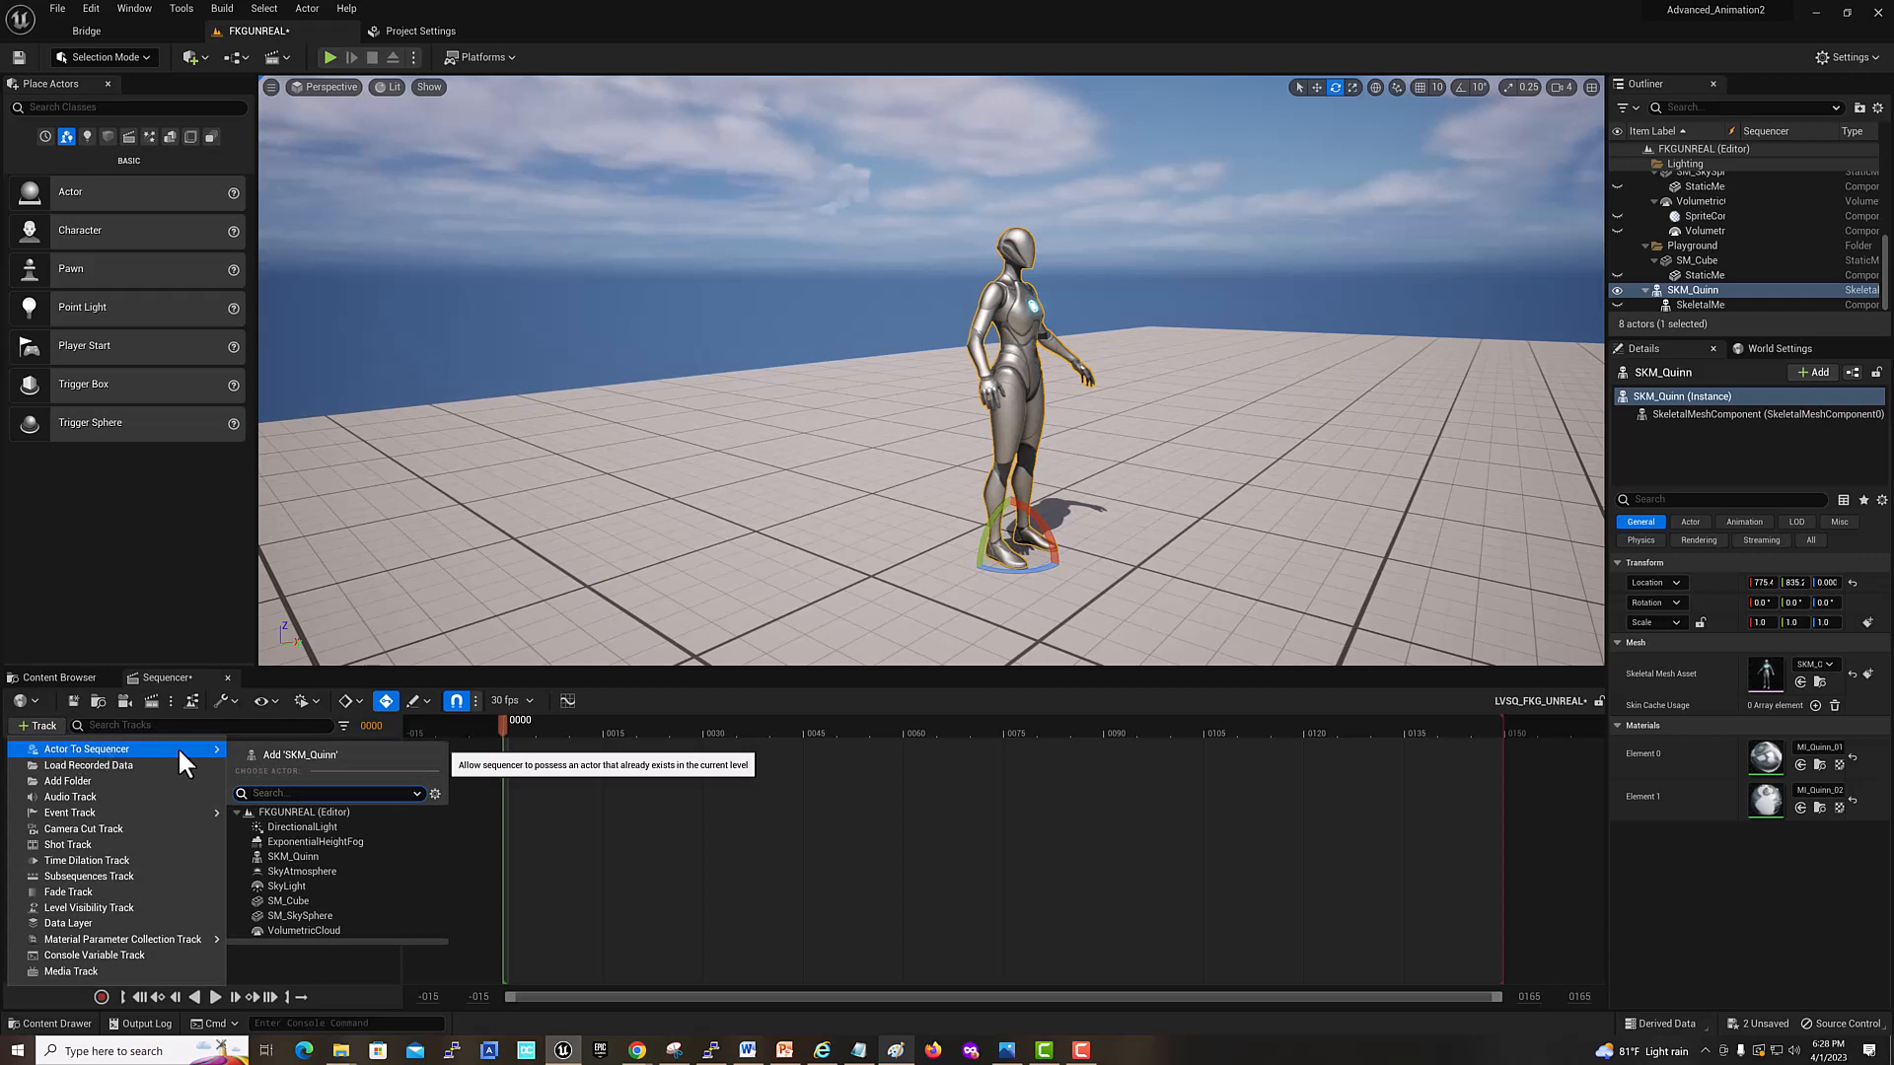
{"action": "left_click", "coordinate": [285, 755]}
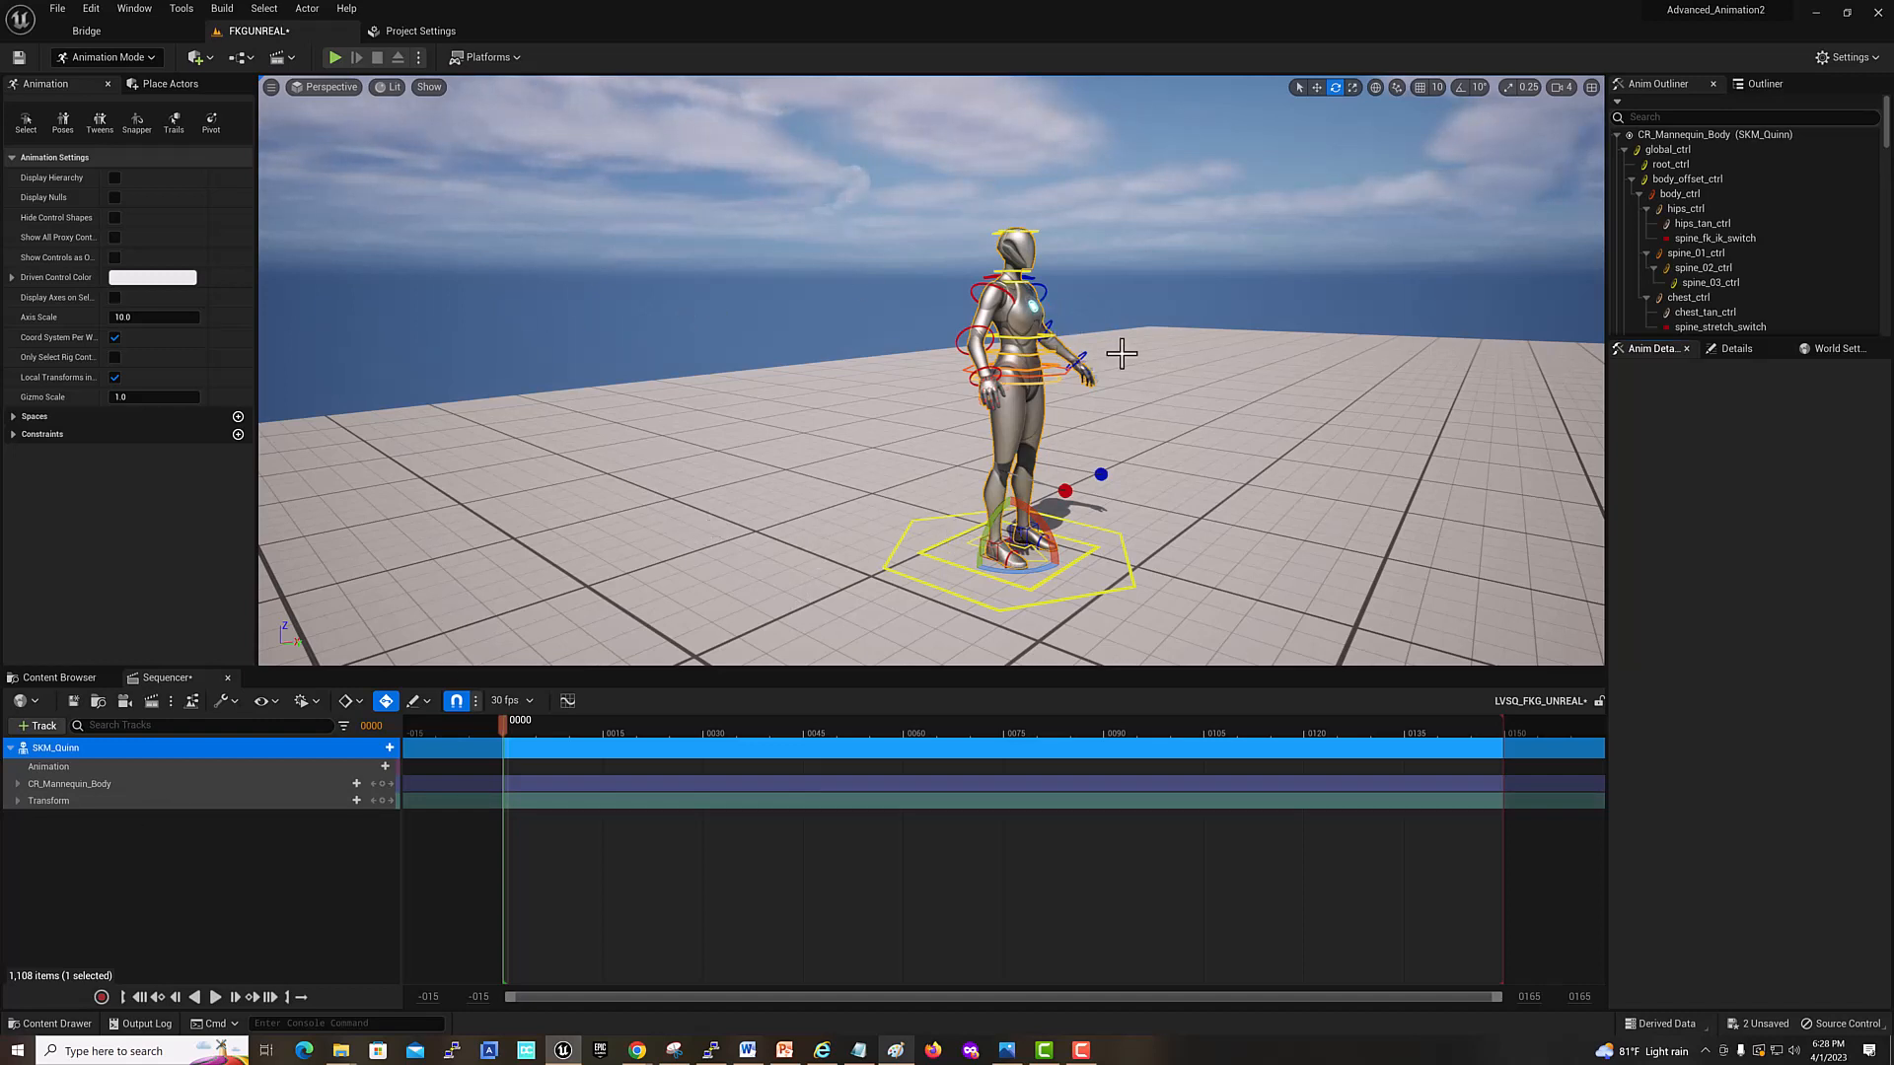
{"action": "left_click", "coordinate": [18, 801]}
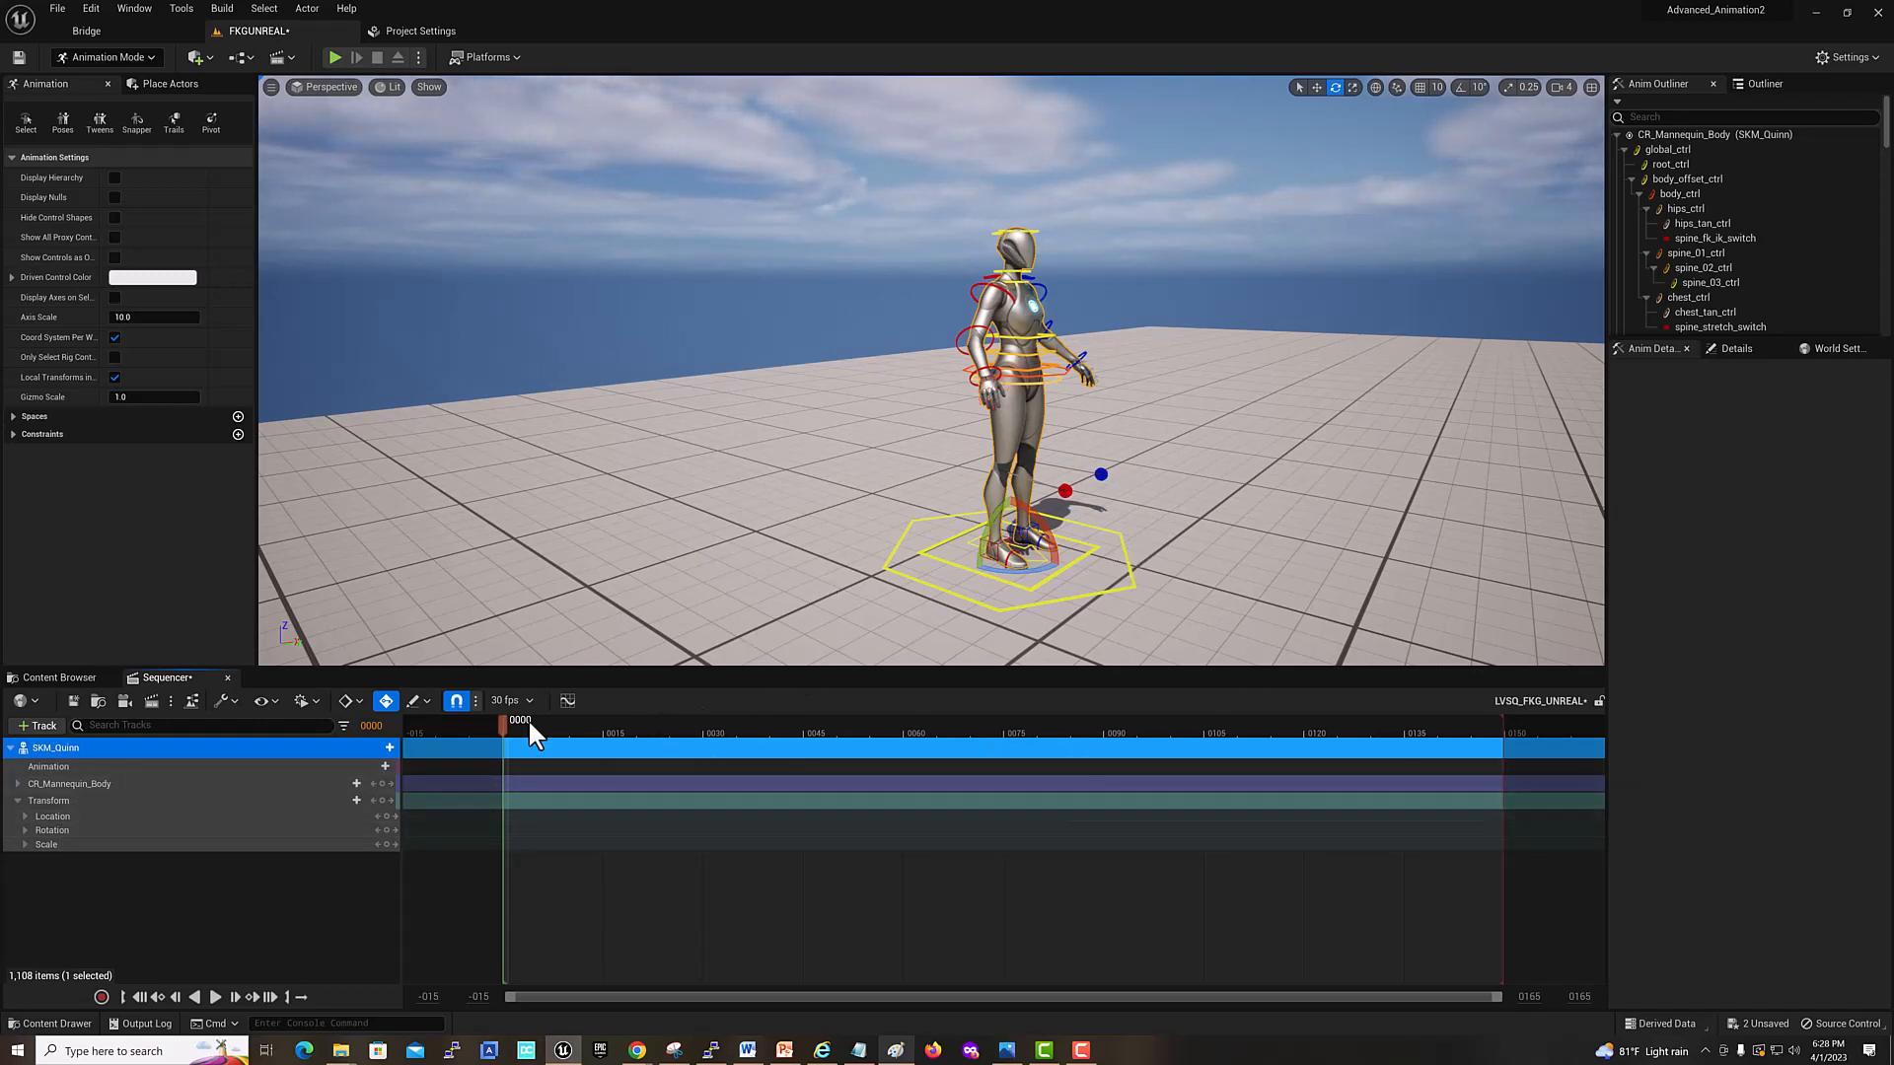
{"action": "left_click", "coordinate": [17, 799]}
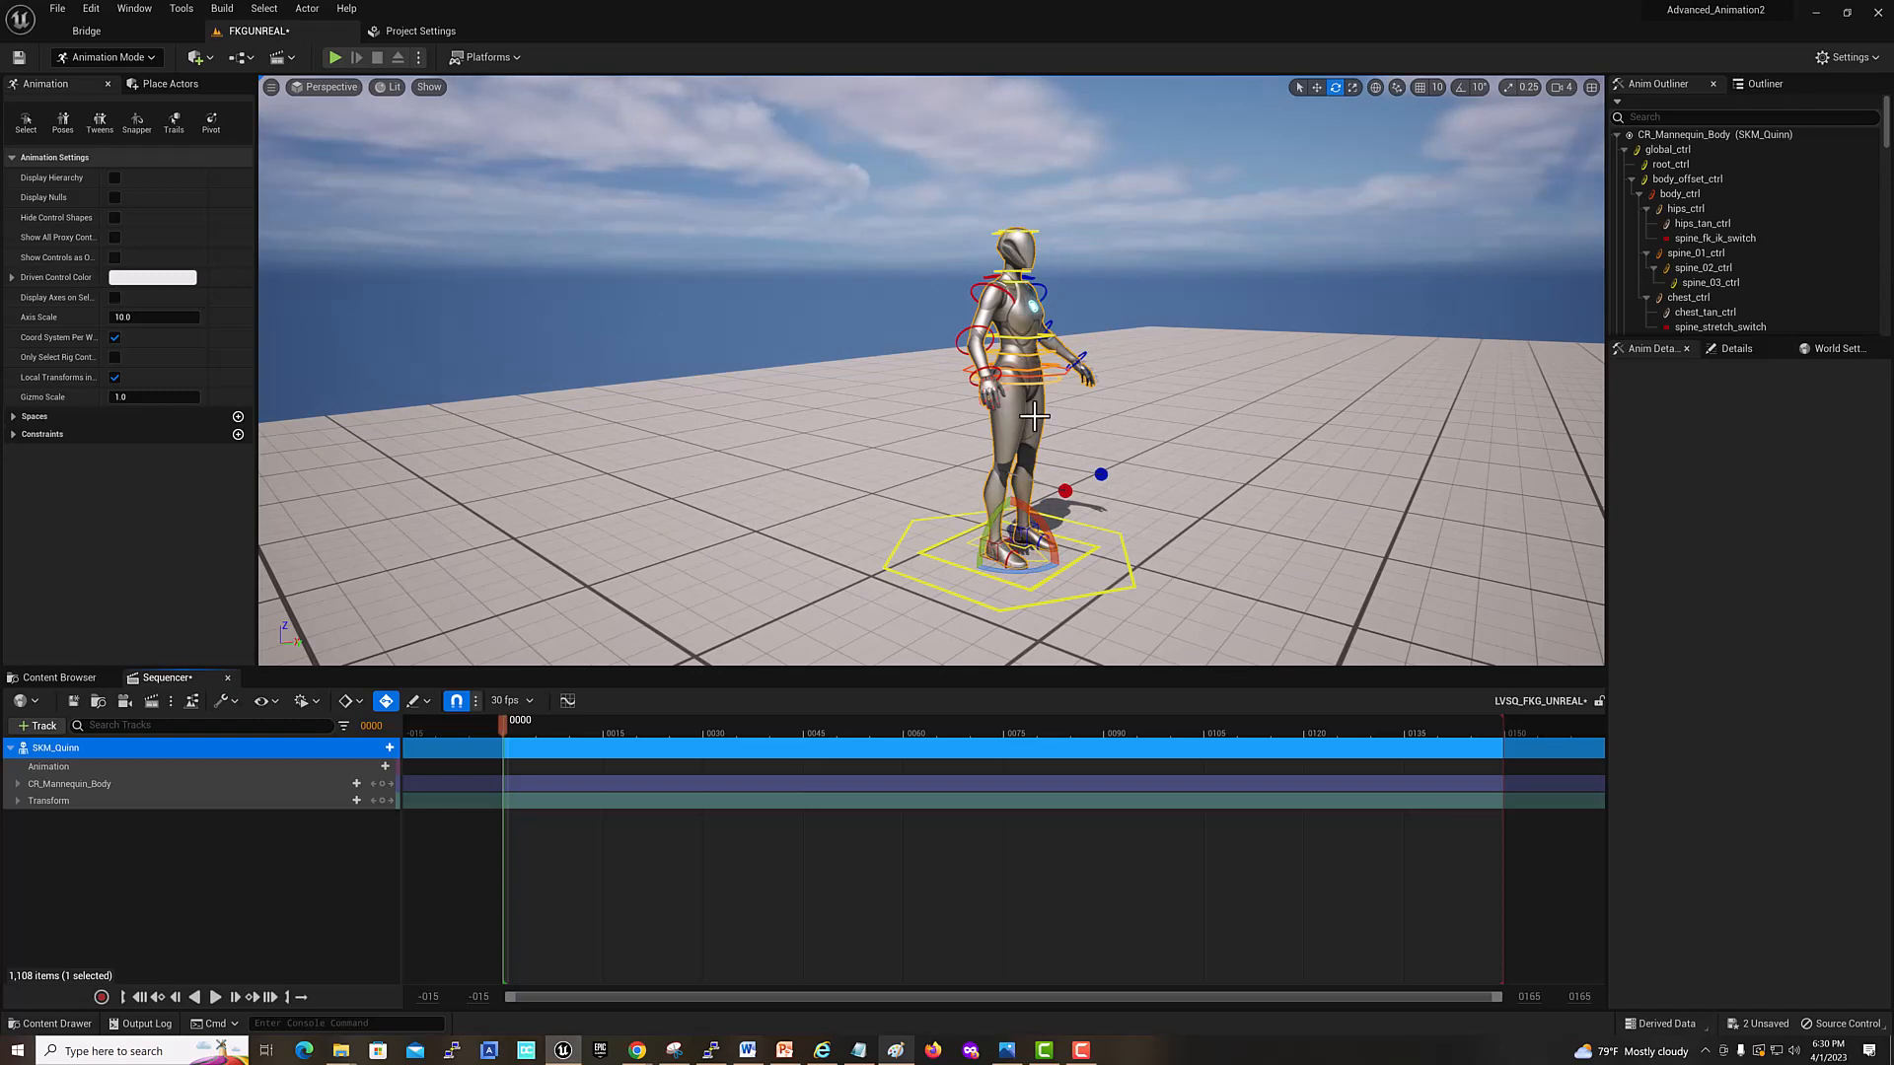
Step: Try rotating the right hand FK control, and tilt the torso slightly with spine_02_ctrl and spine_03_ctrl
{"action": "left_click", "coordinate": [986, 390]}
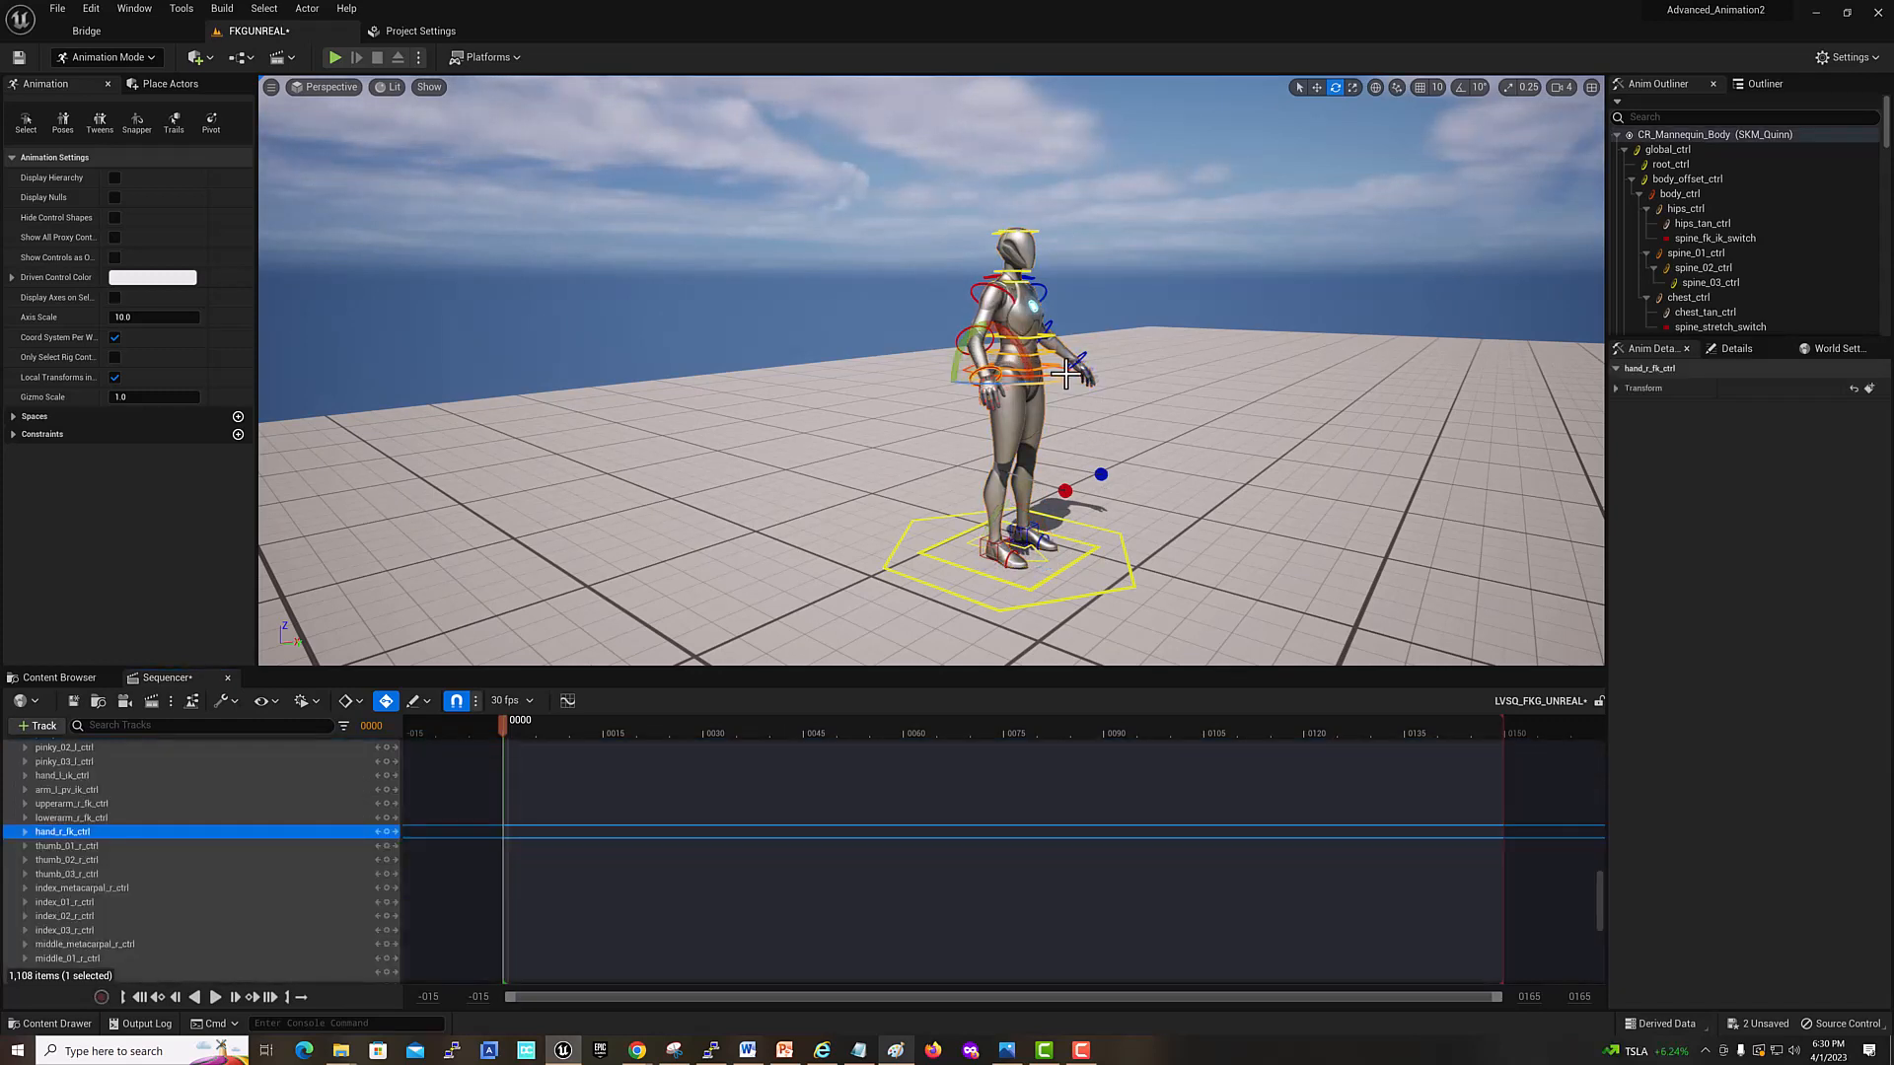
{"action": "left_click_drag", "start_coordinate": [1023, 357], "coordinate": [1023, 357]}
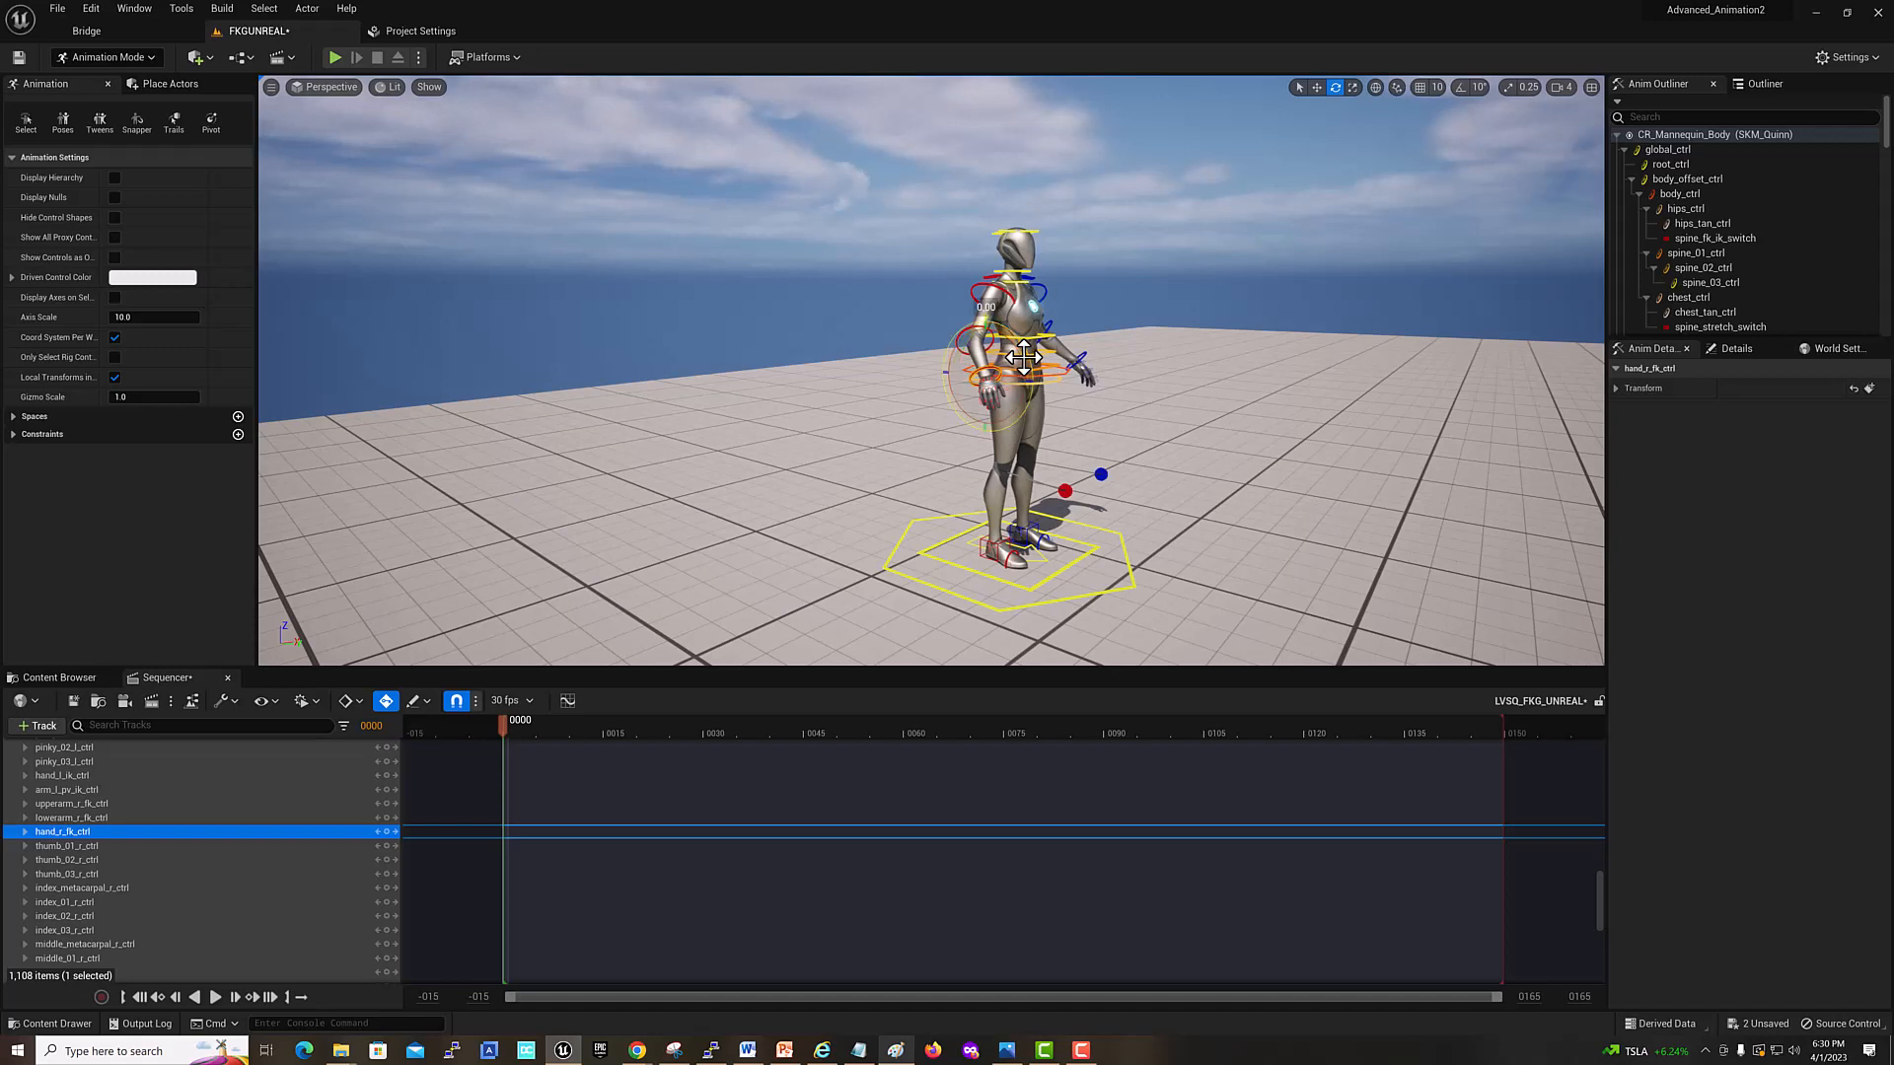
{"action": "left_click", "coordinate": [1023, 357]}
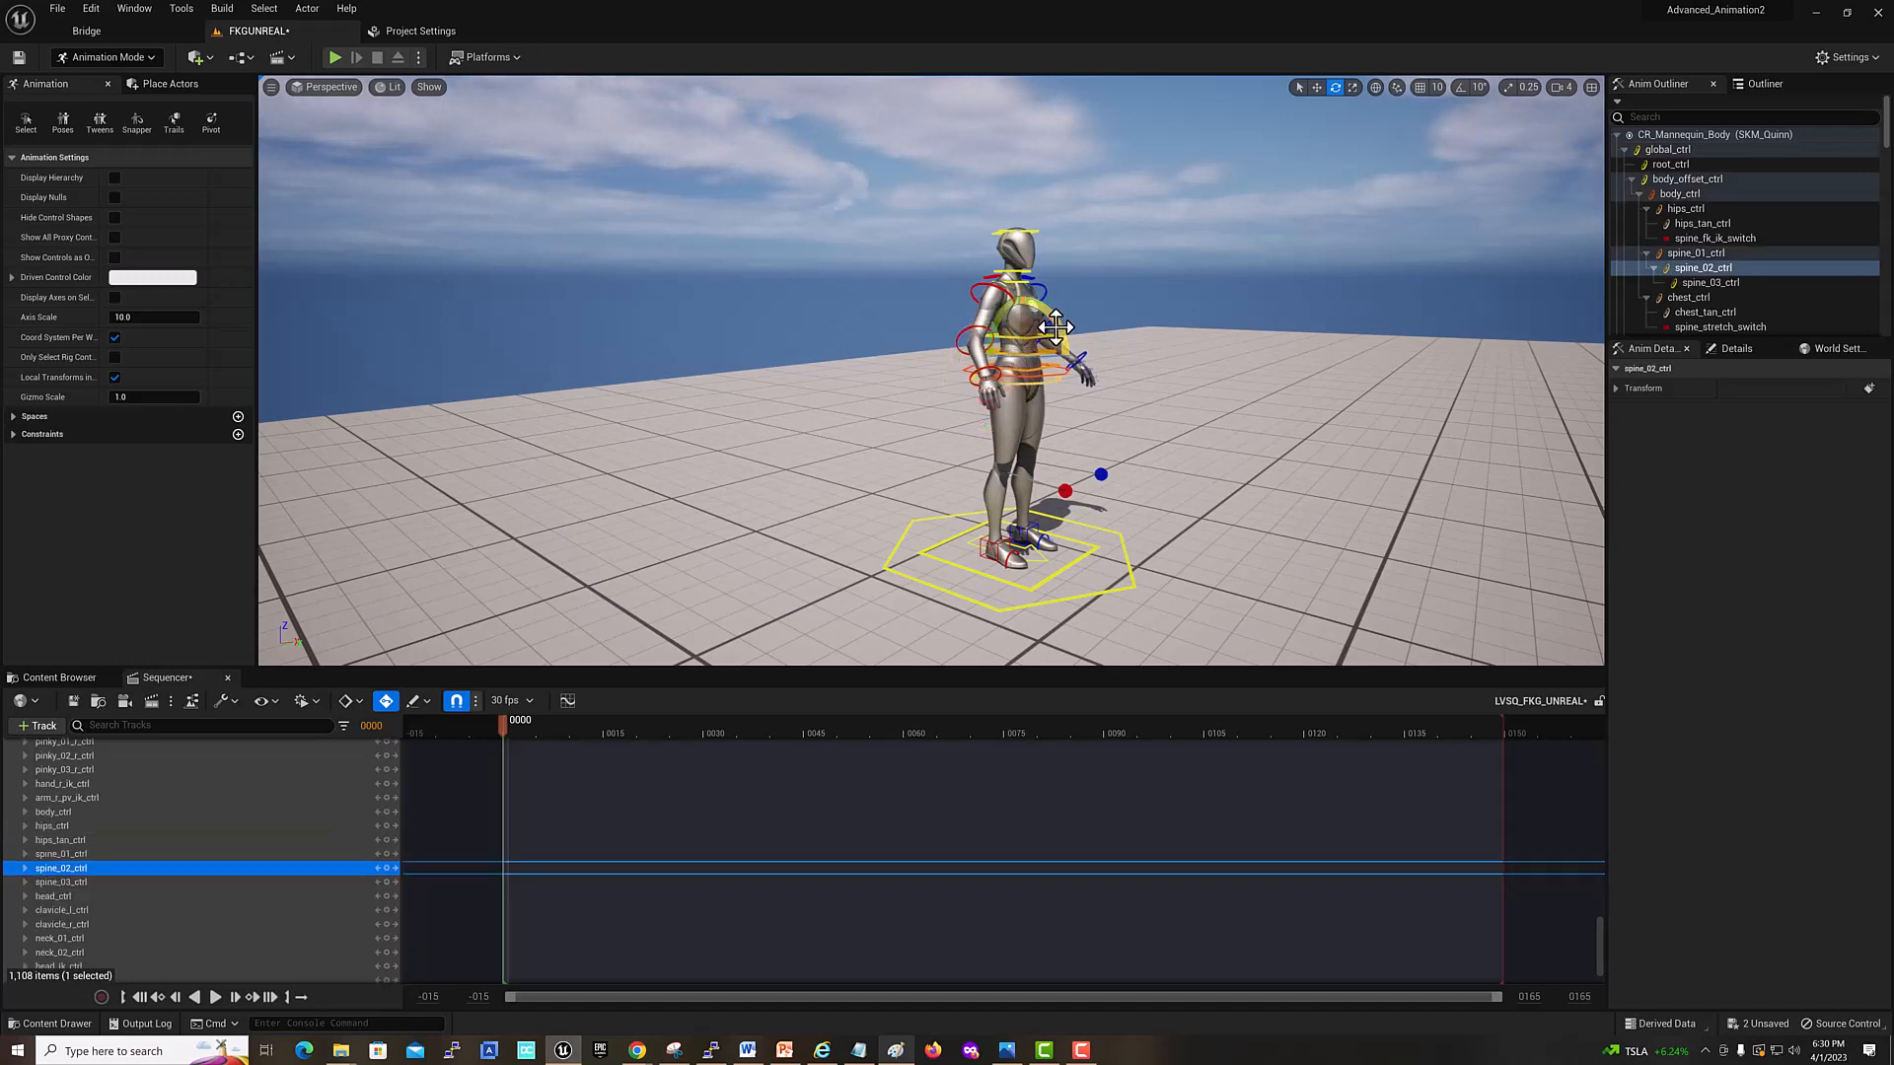
{"action": "left_click_drag", "start_coordinate": [1055, 327], "coordinate": [1043, 346]}
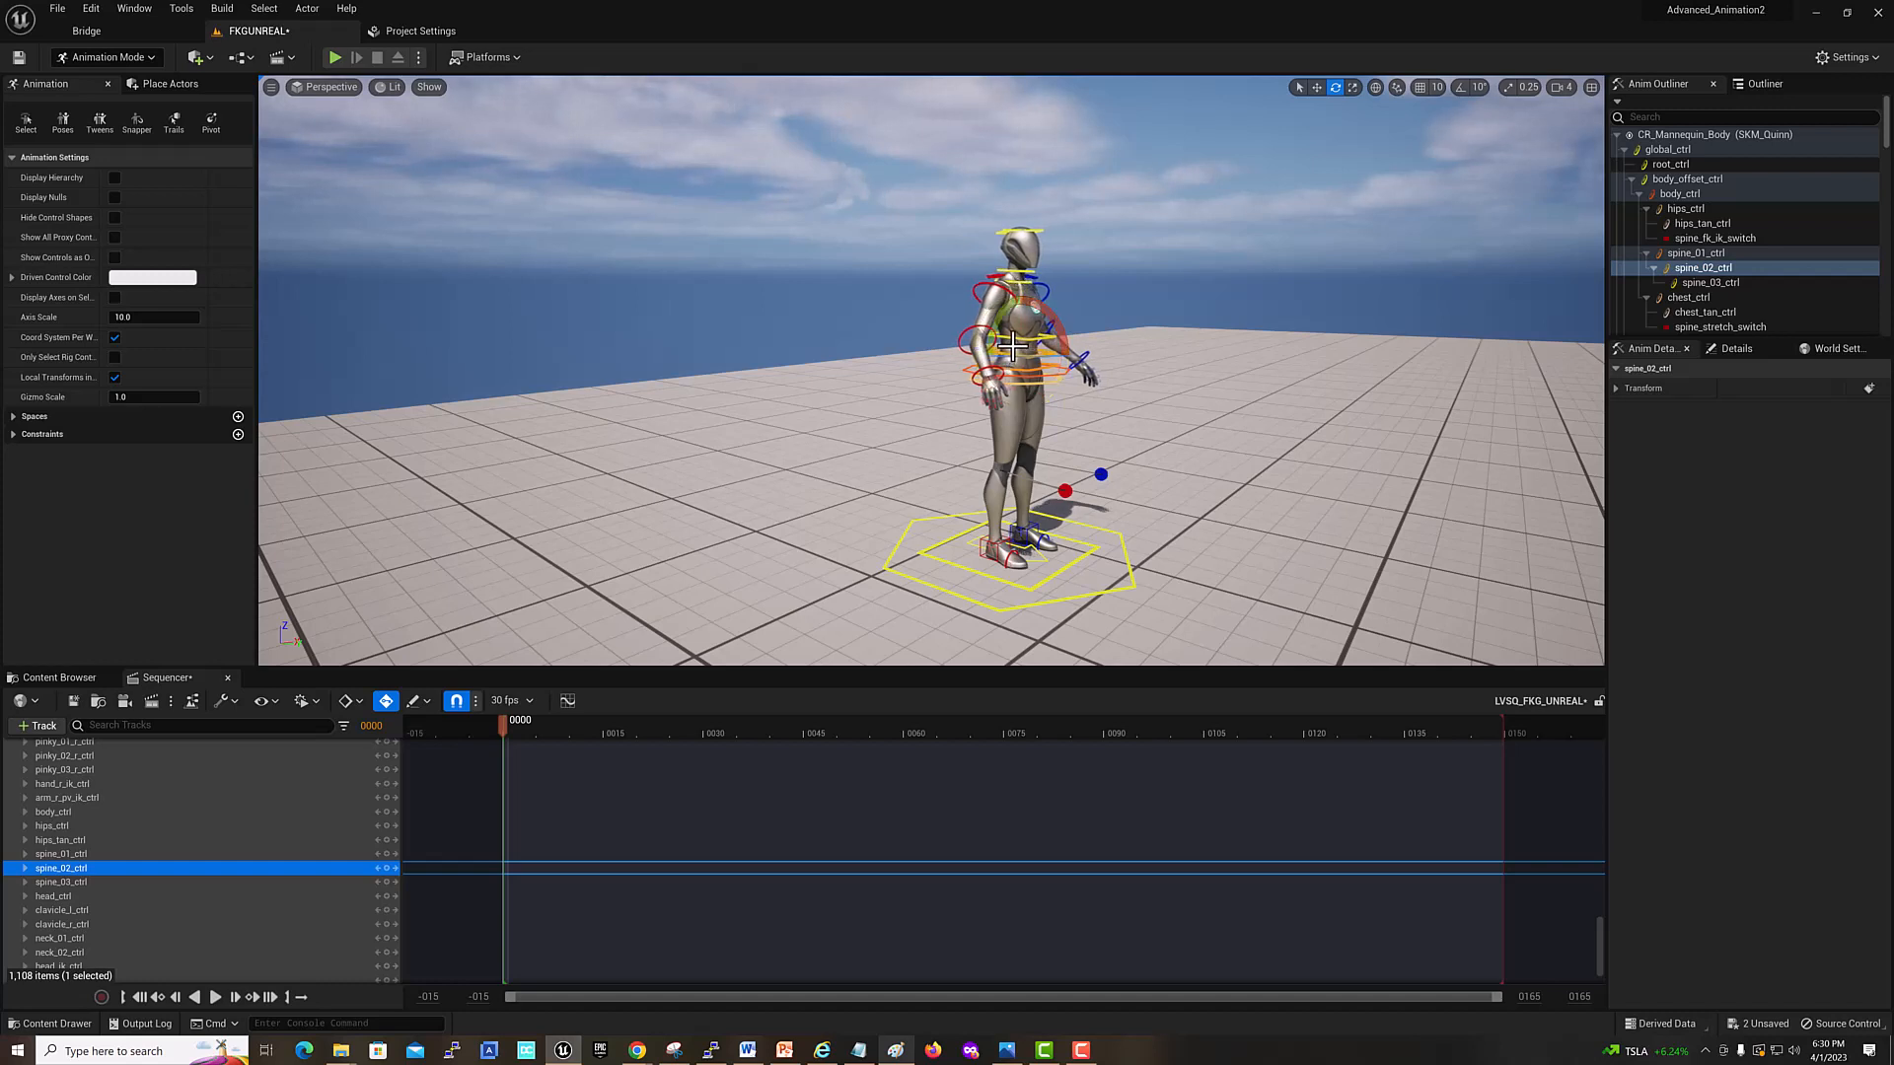
{"action": "left_click", "coordinate": [1026, 331]}
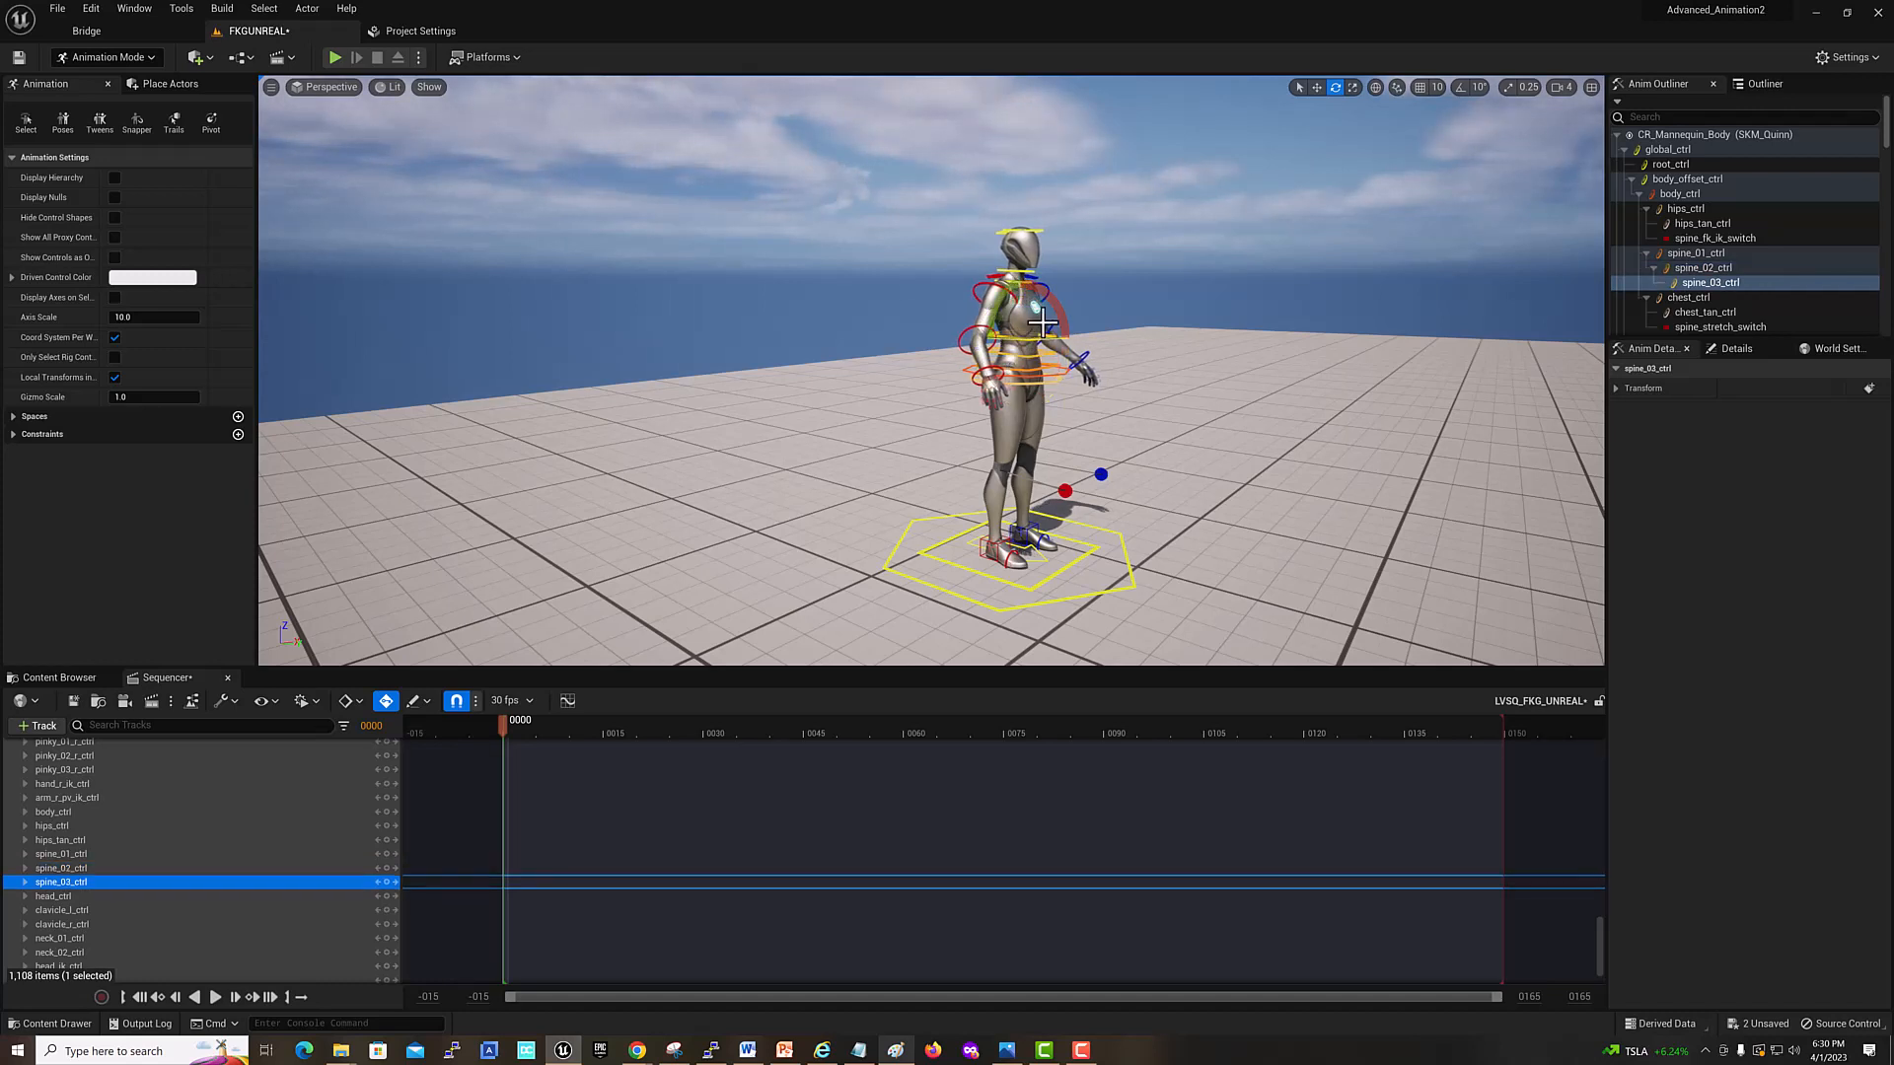
{"action": "left_click_drag", "start_coordinate": [1058, 318], "coordinate": [1052, 332]}
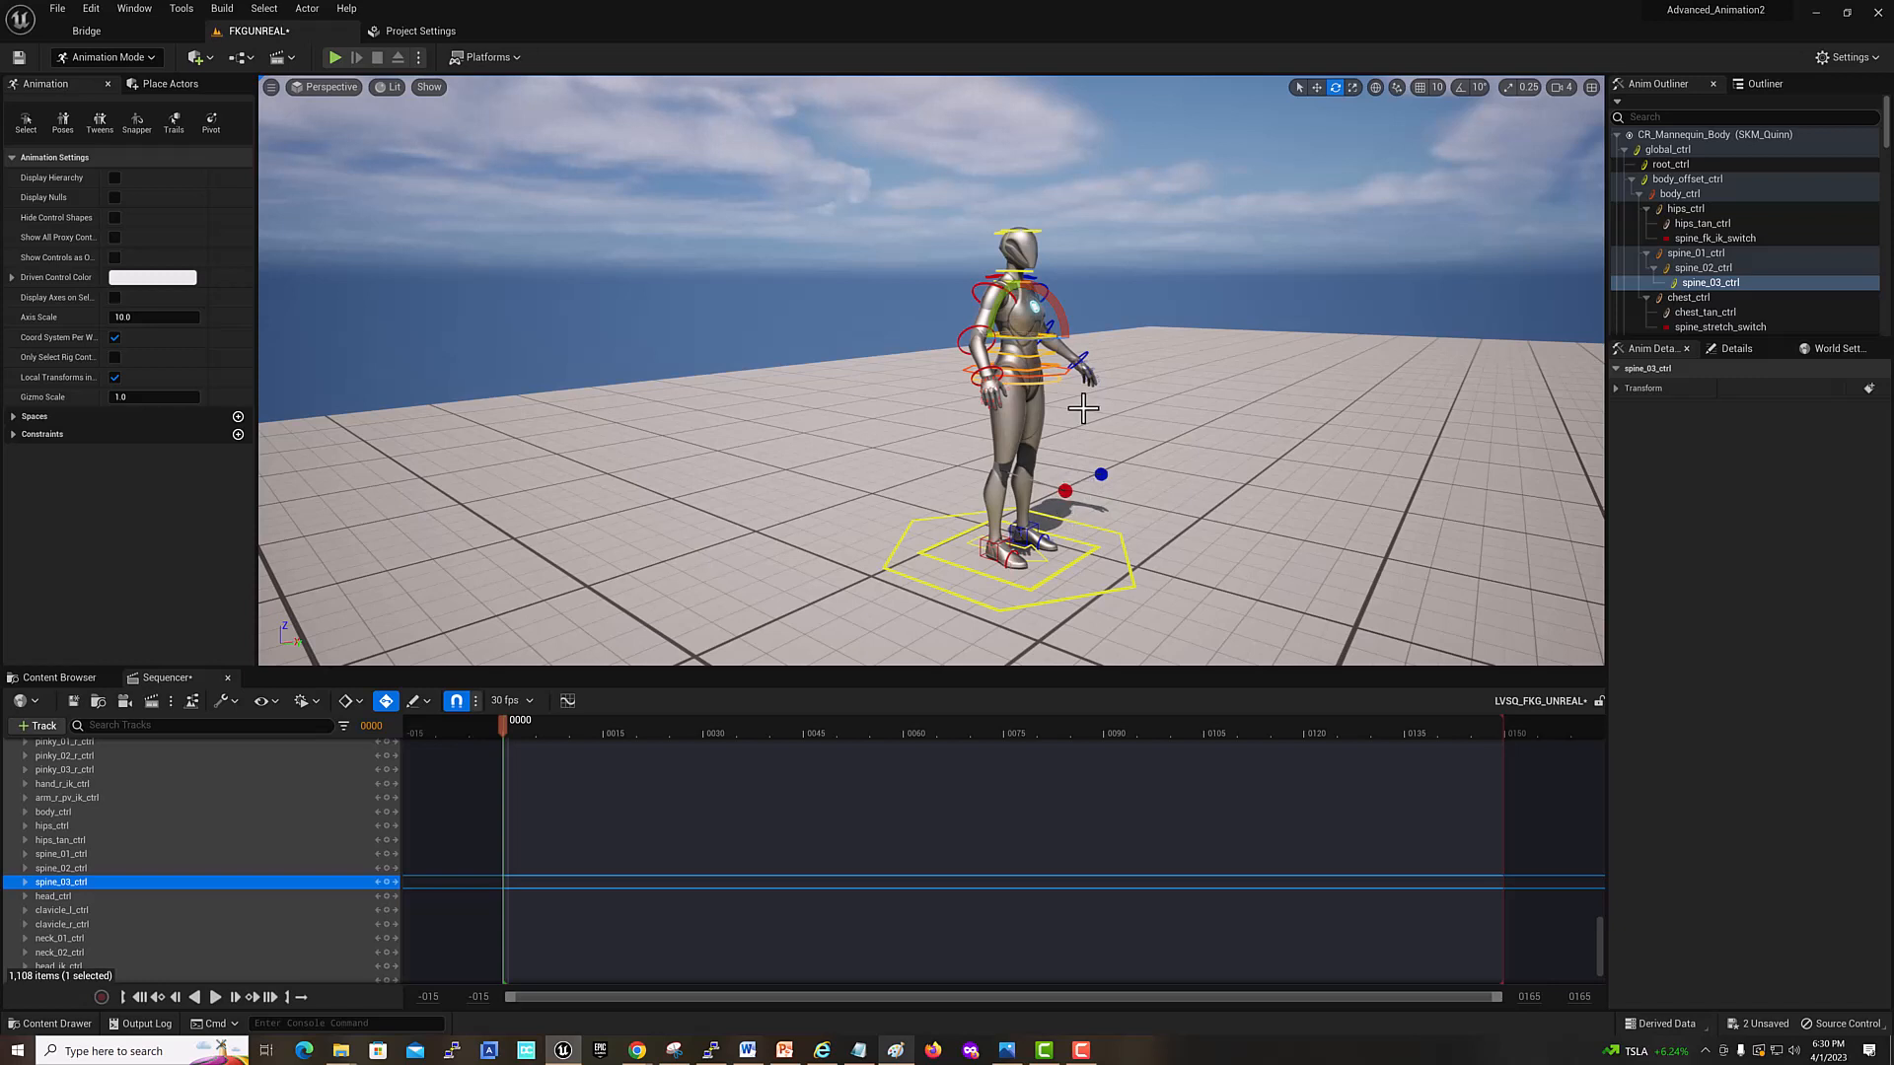
Step: Move body_ctrl down so the mannequin's knees bend, and raise it back up to a standing pose
{"action": "left_click", "coordinate": [1021, 373]}
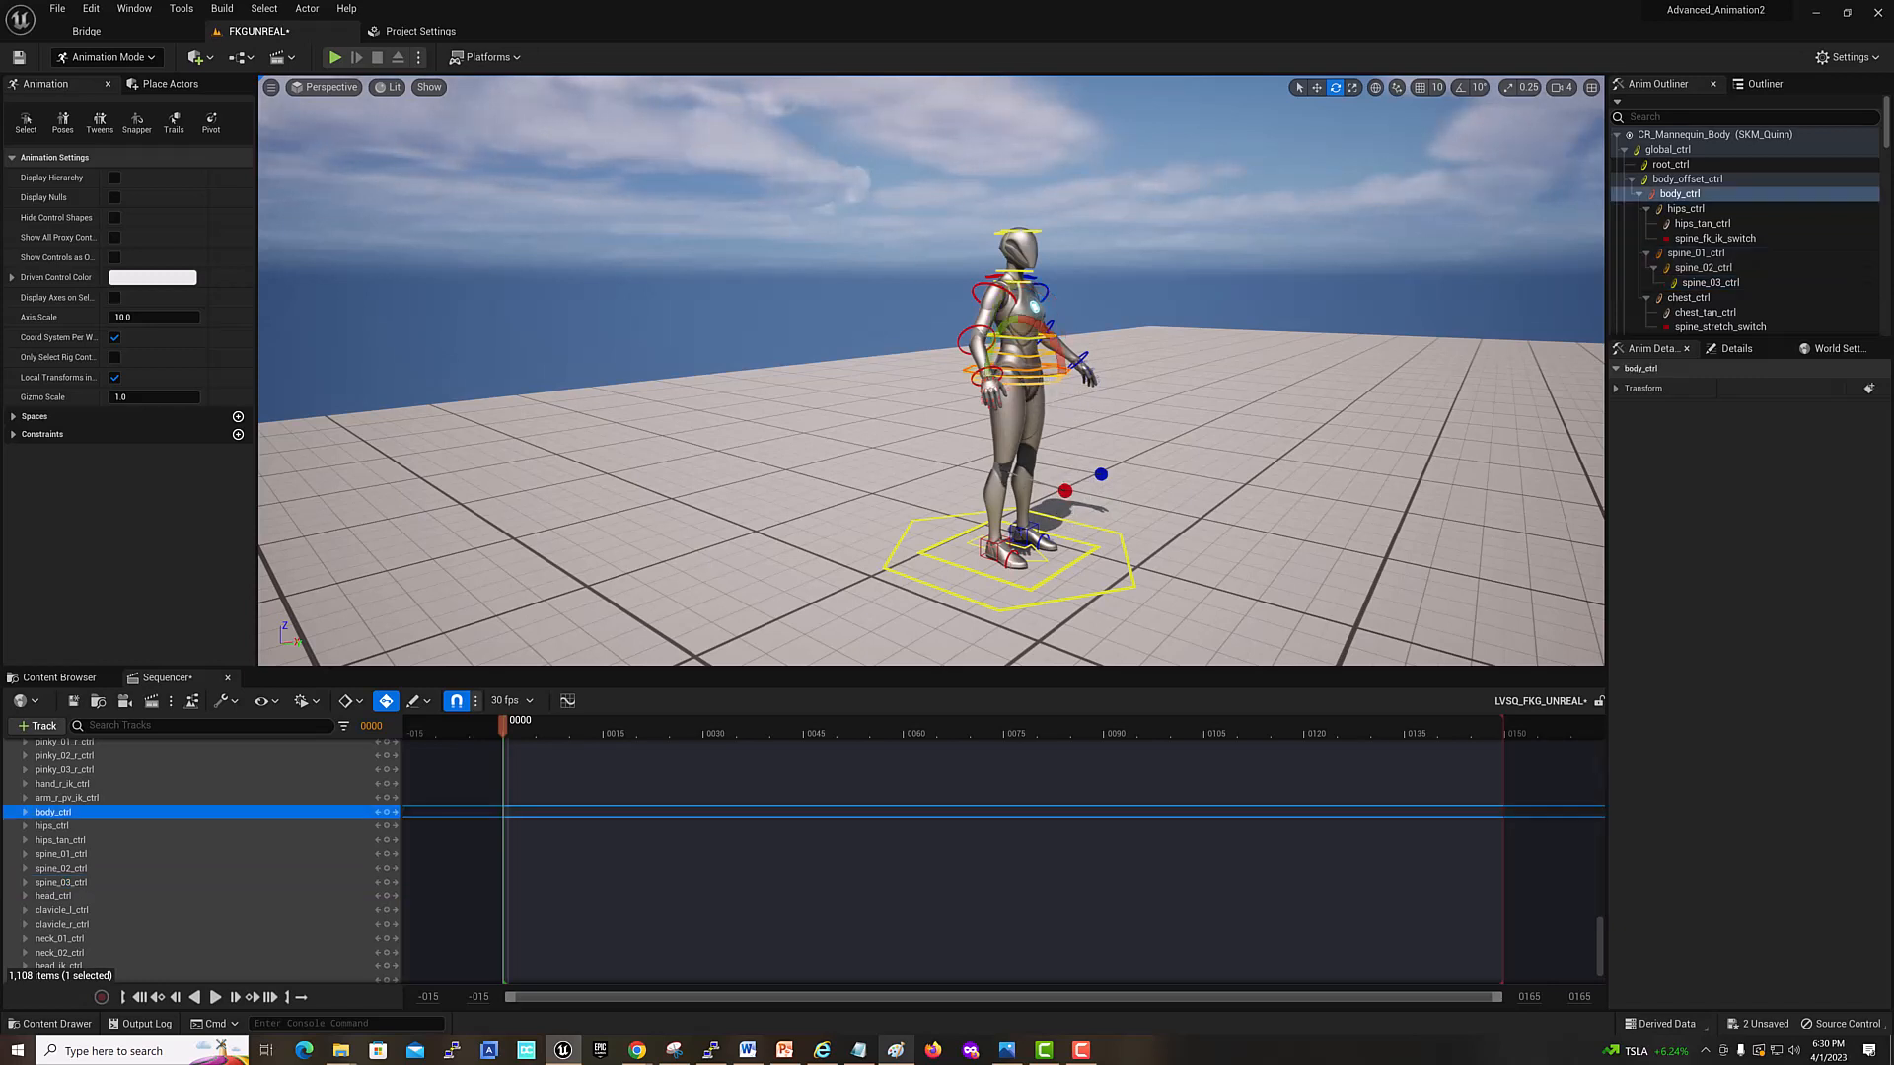
{"action": "left_click", "coordinate": [1317, 89]}
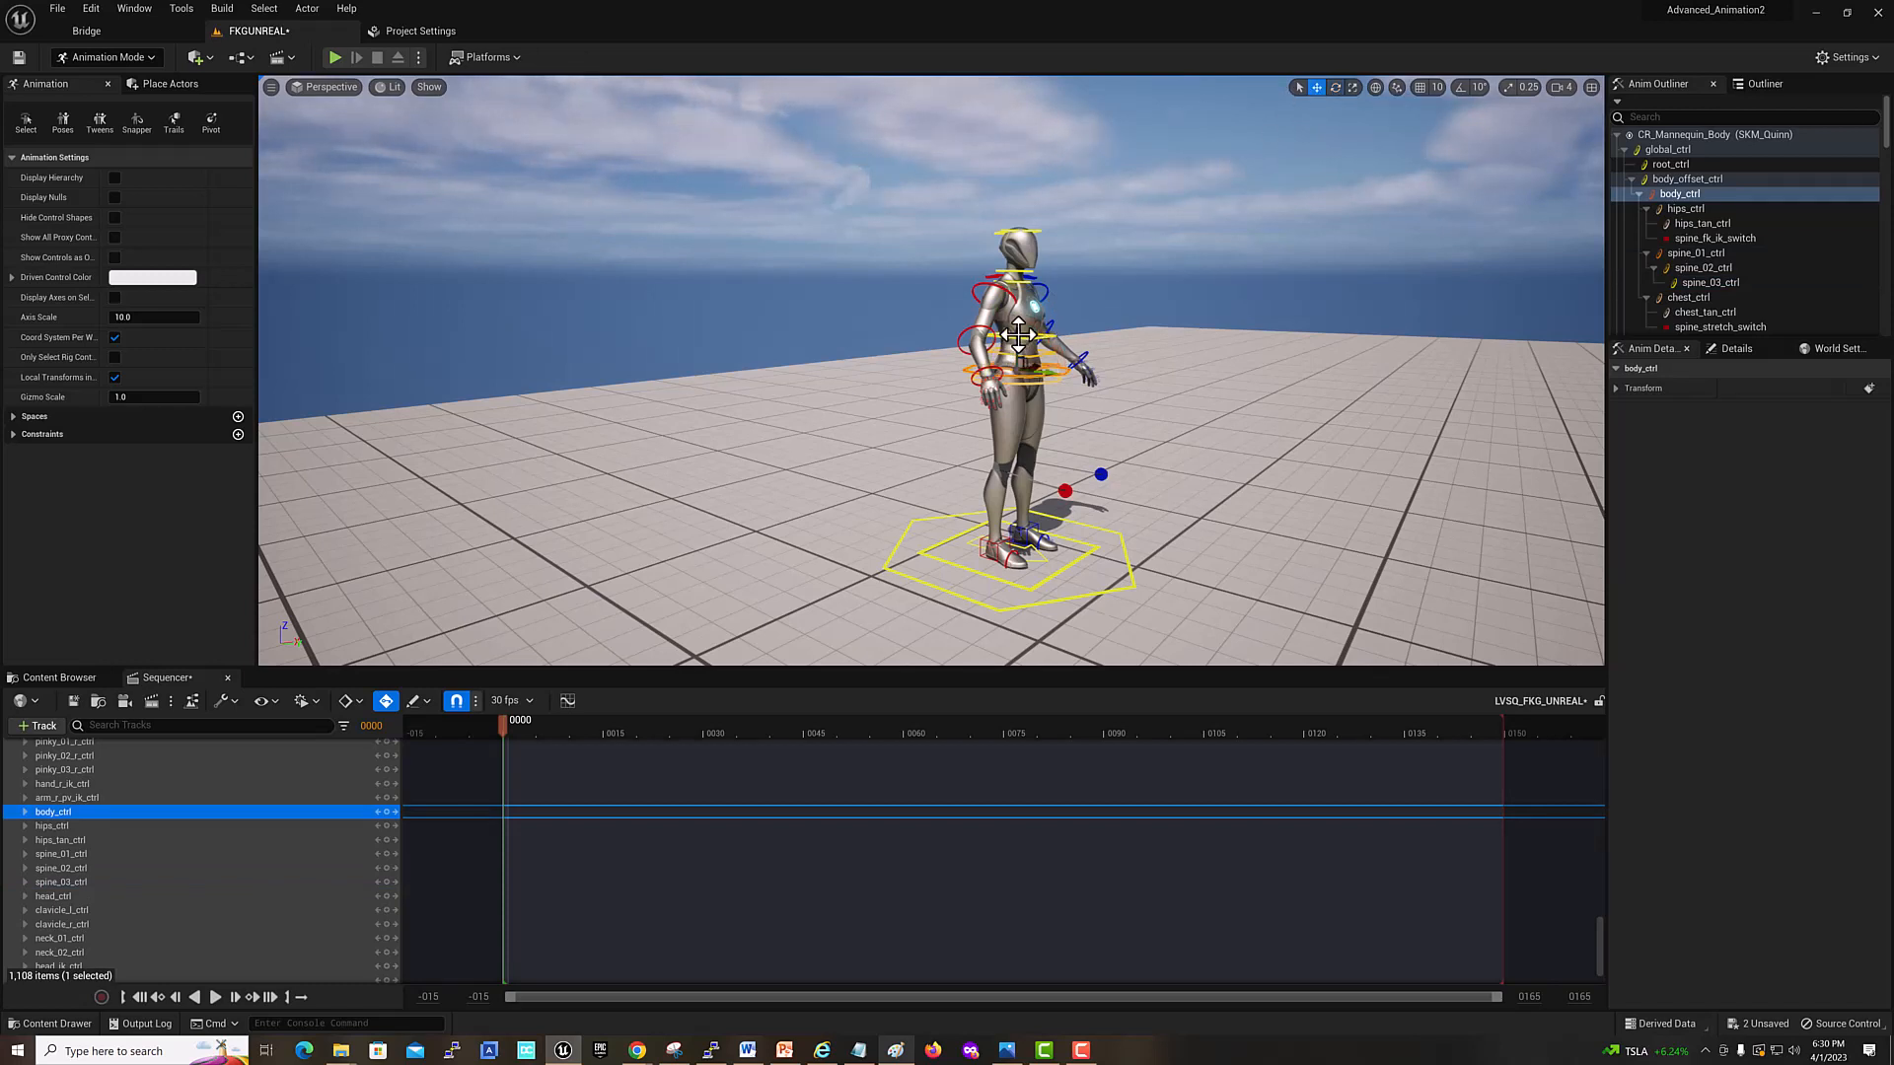
{"action": "mouse_move", "coordinate": [1019, 339]}
{"action": "left_mouse_down"}
{"action": "mouse_move", "coordinate": [1022, 368]}
{"action": "mouse_move", "coordinate": [1022, 328]}
{"action": "mouse_move", "coordinate": [1022, 344]}
{"action": "left_mouse_up"}
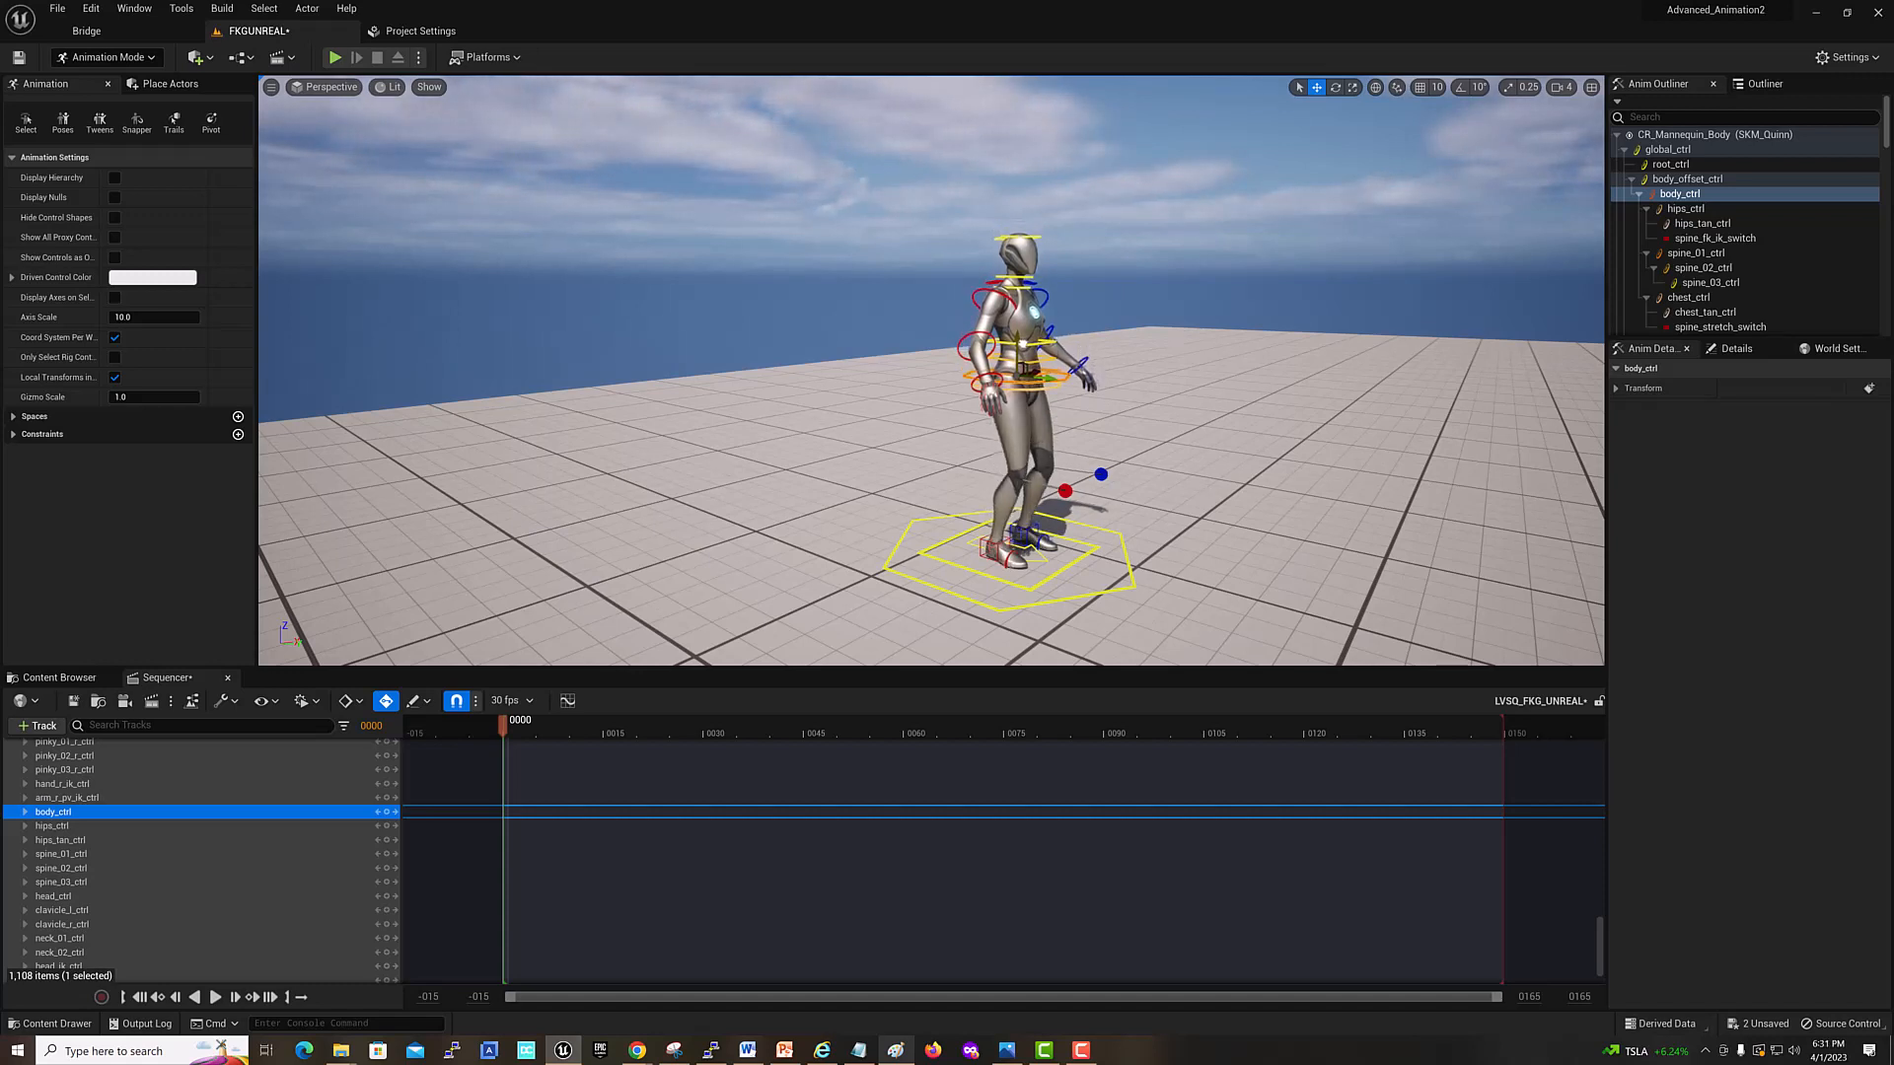
{"action": "left_click_drag", "start_coordinate": [1022, 344], "coordinate": [1022, 337]}
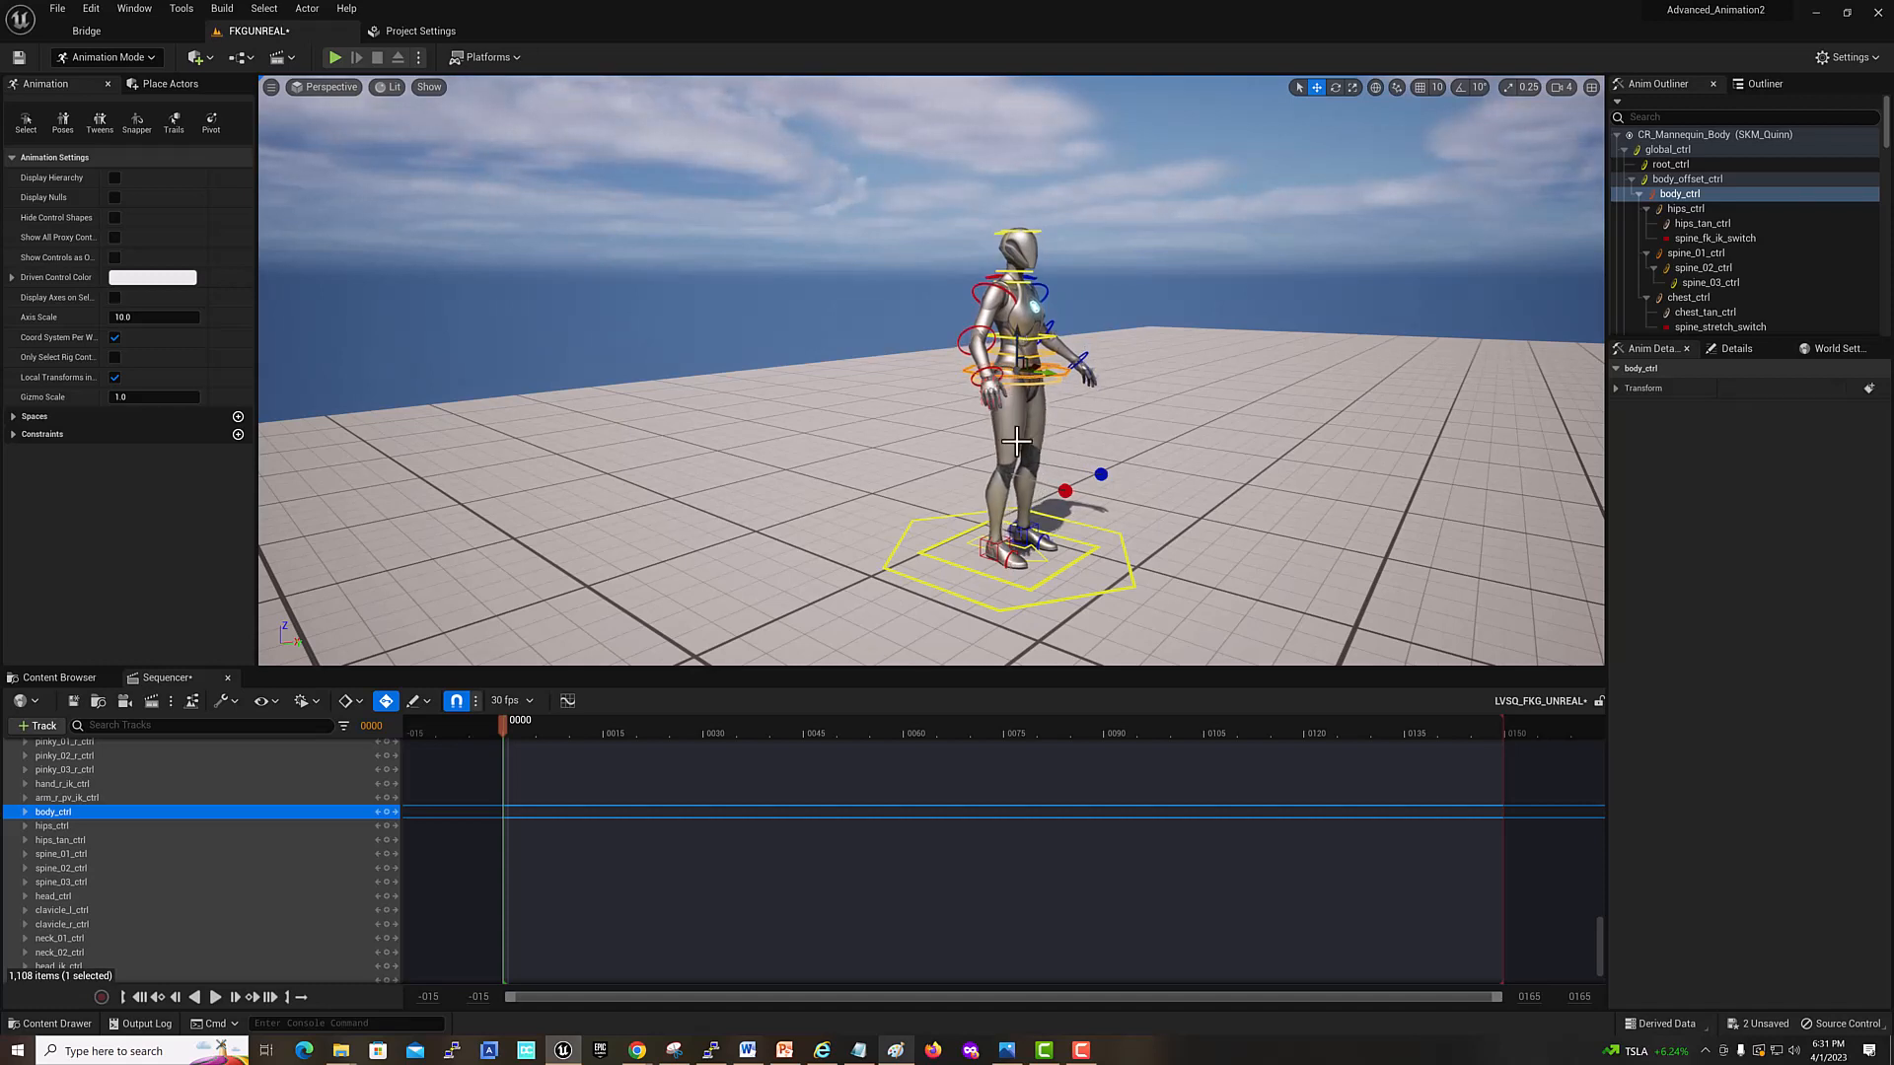
Step: Move the right foot's ball_r_ik_ctrl back along its green axis, toward the heel
{"action": "left_click", "coordinate": [1024, 558]}
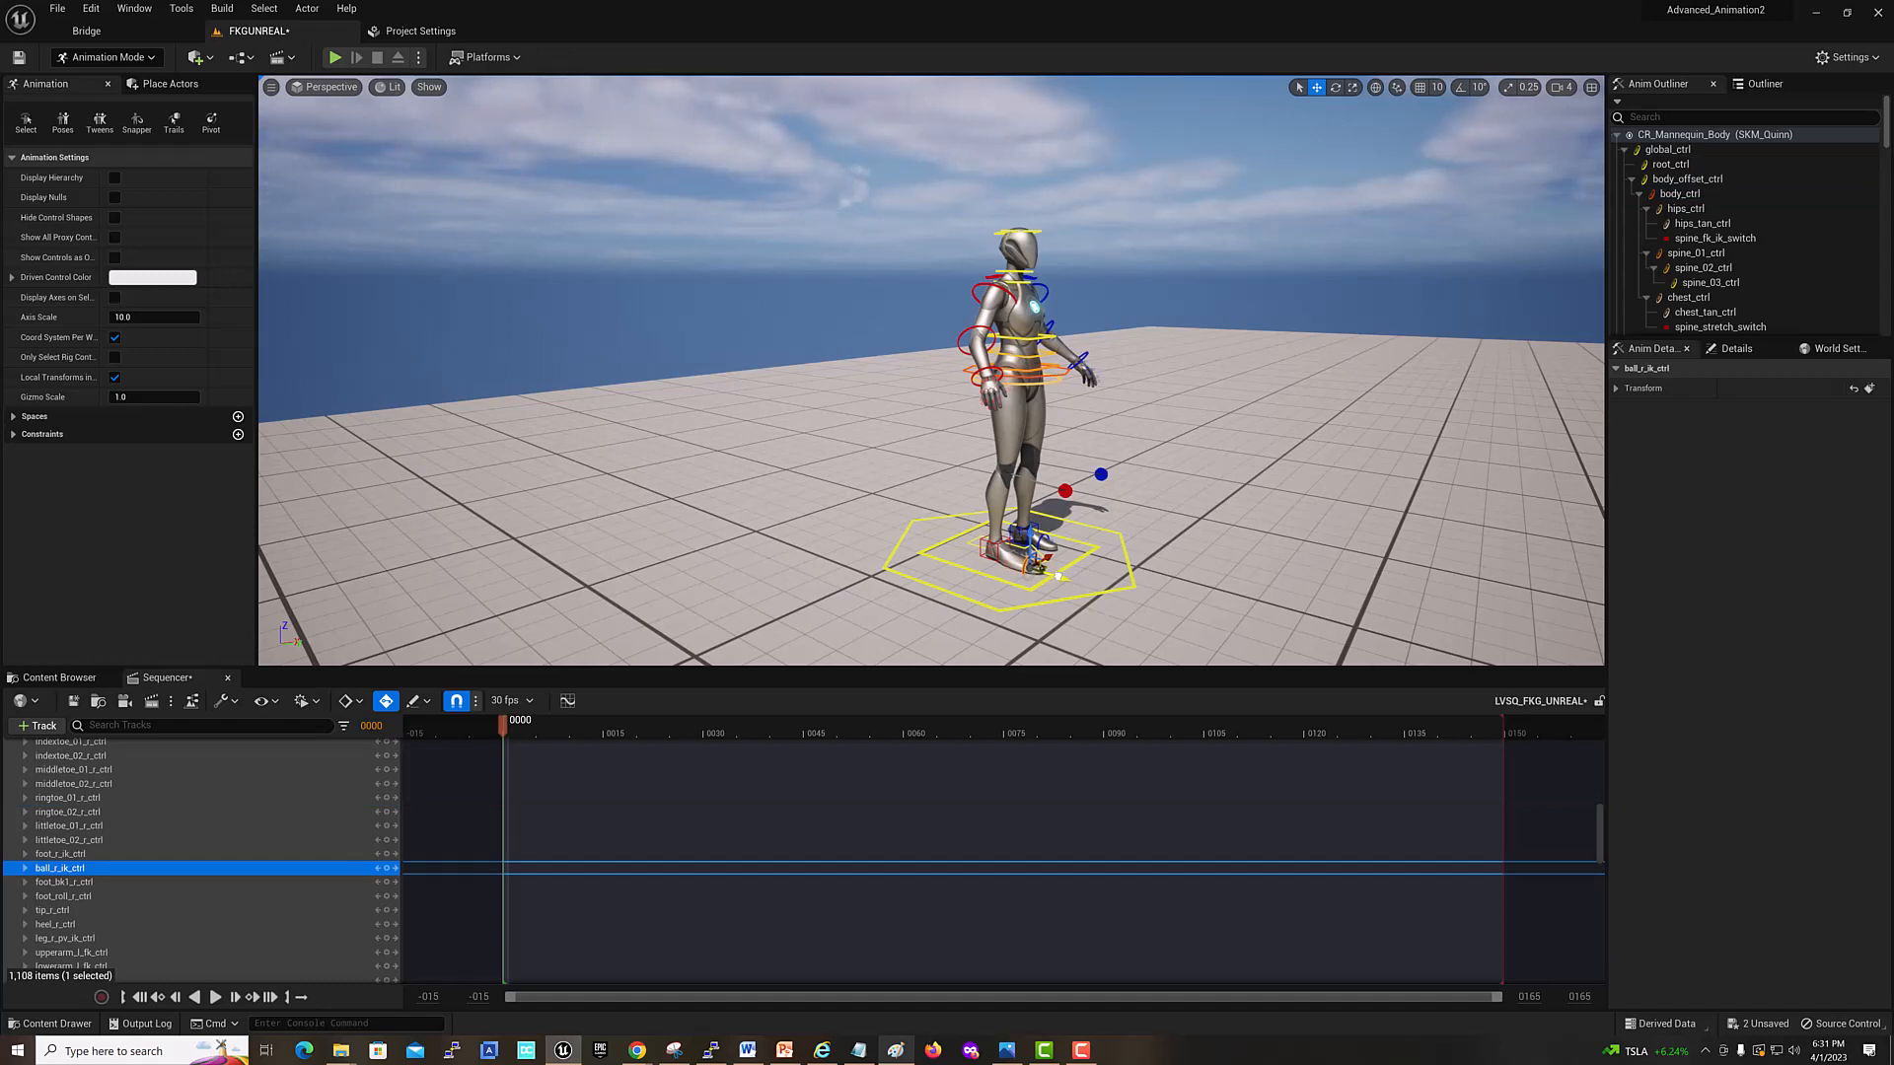
{"action": "left_click_drag", "start_coordinate": [1059, 576], "coordinate": [1040, 564]}
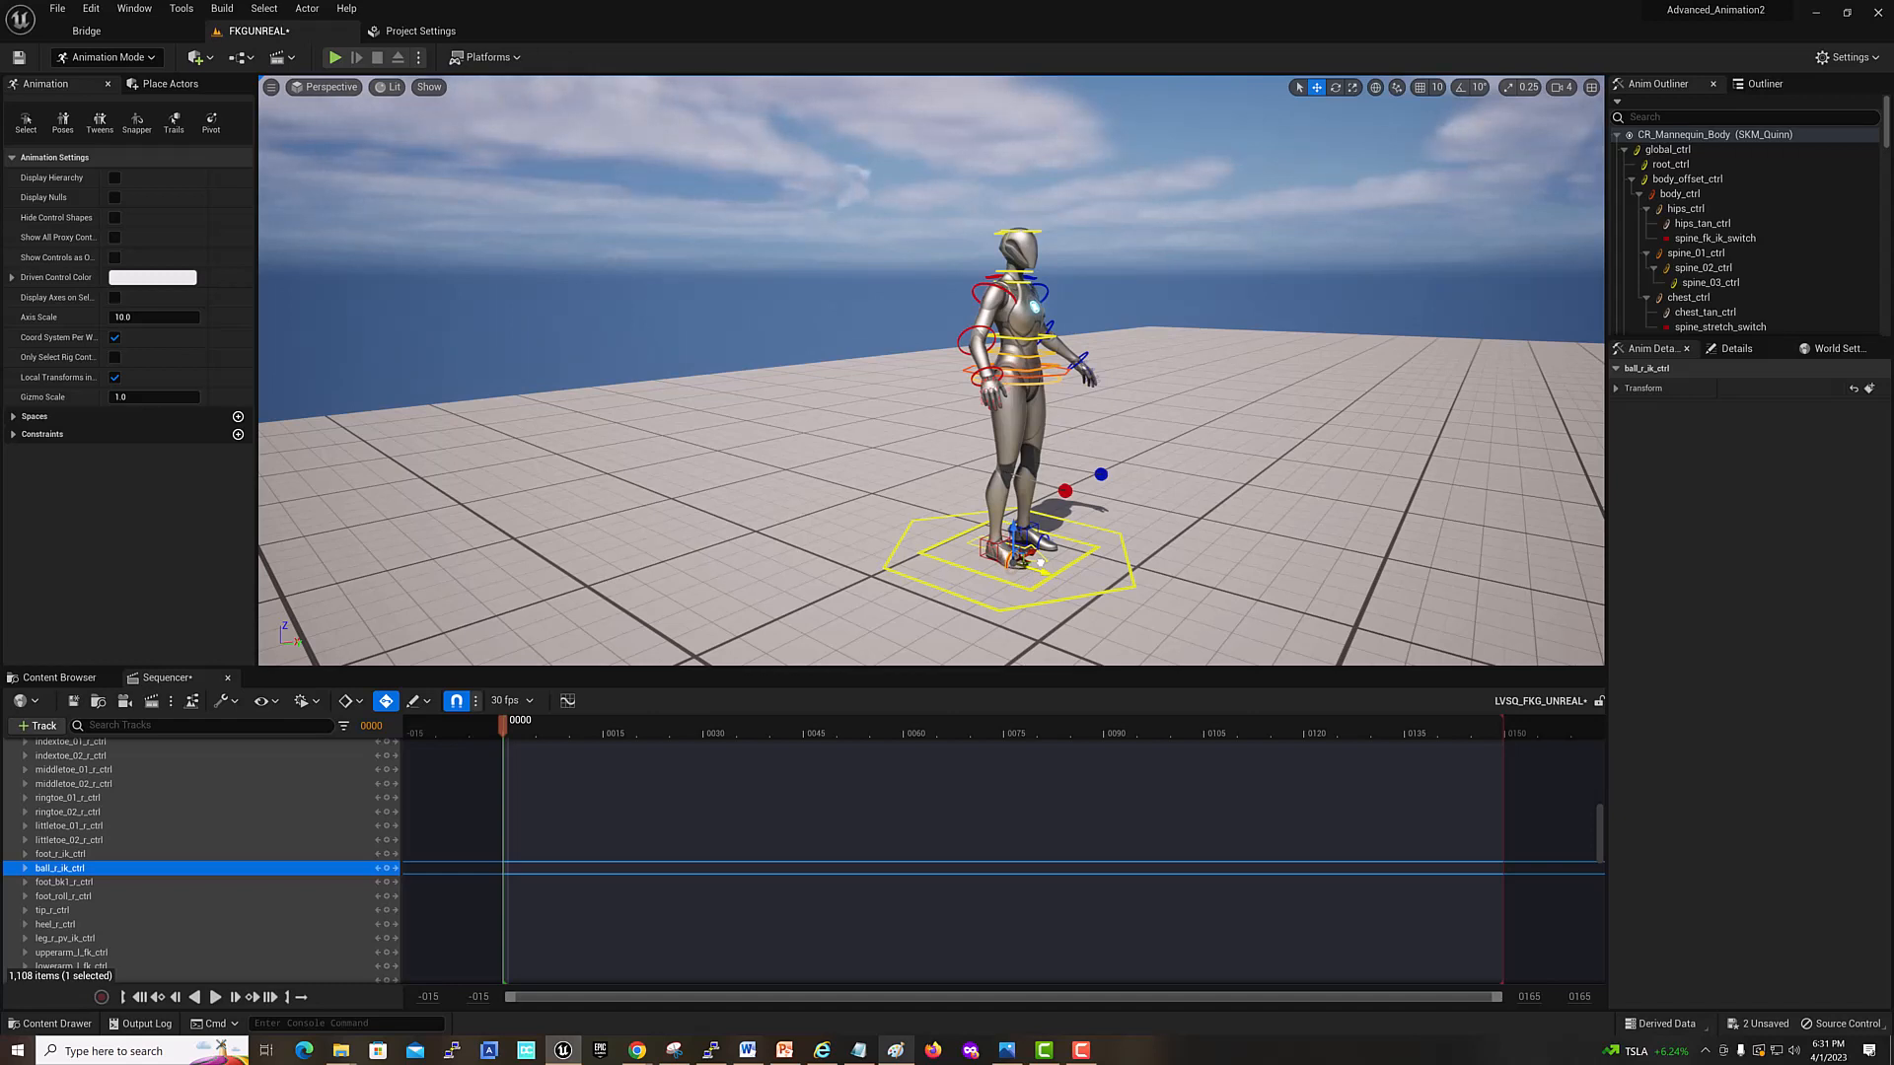
{"action": "left_click_drag", "start_coordinate": [1043, 563], "coordinate": [1034, 561]}
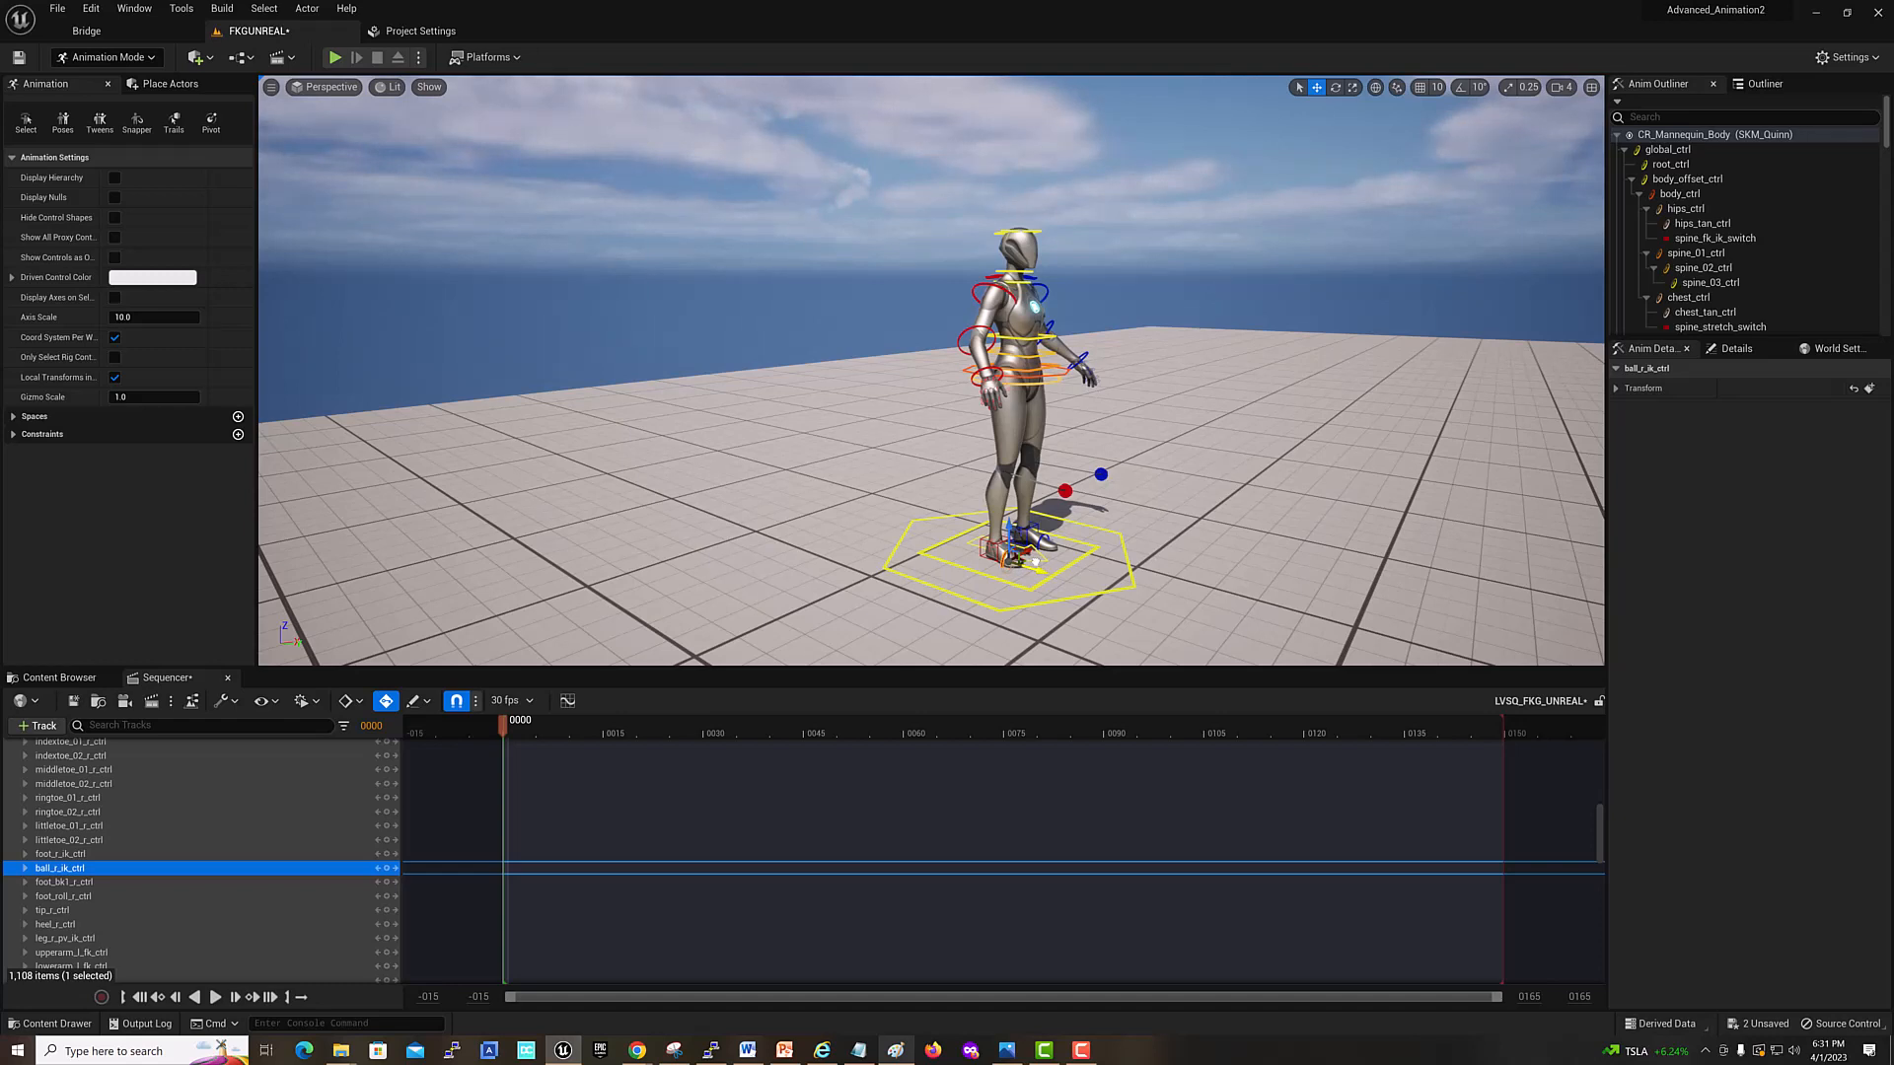
Step: Shift the right knee's leg_r_pv_ik_ctrl slightly along its green axis and select the left knee's leg_l_pv_ik_ctrl
{"action": "left_click", "coordinate": [1066, 490]}
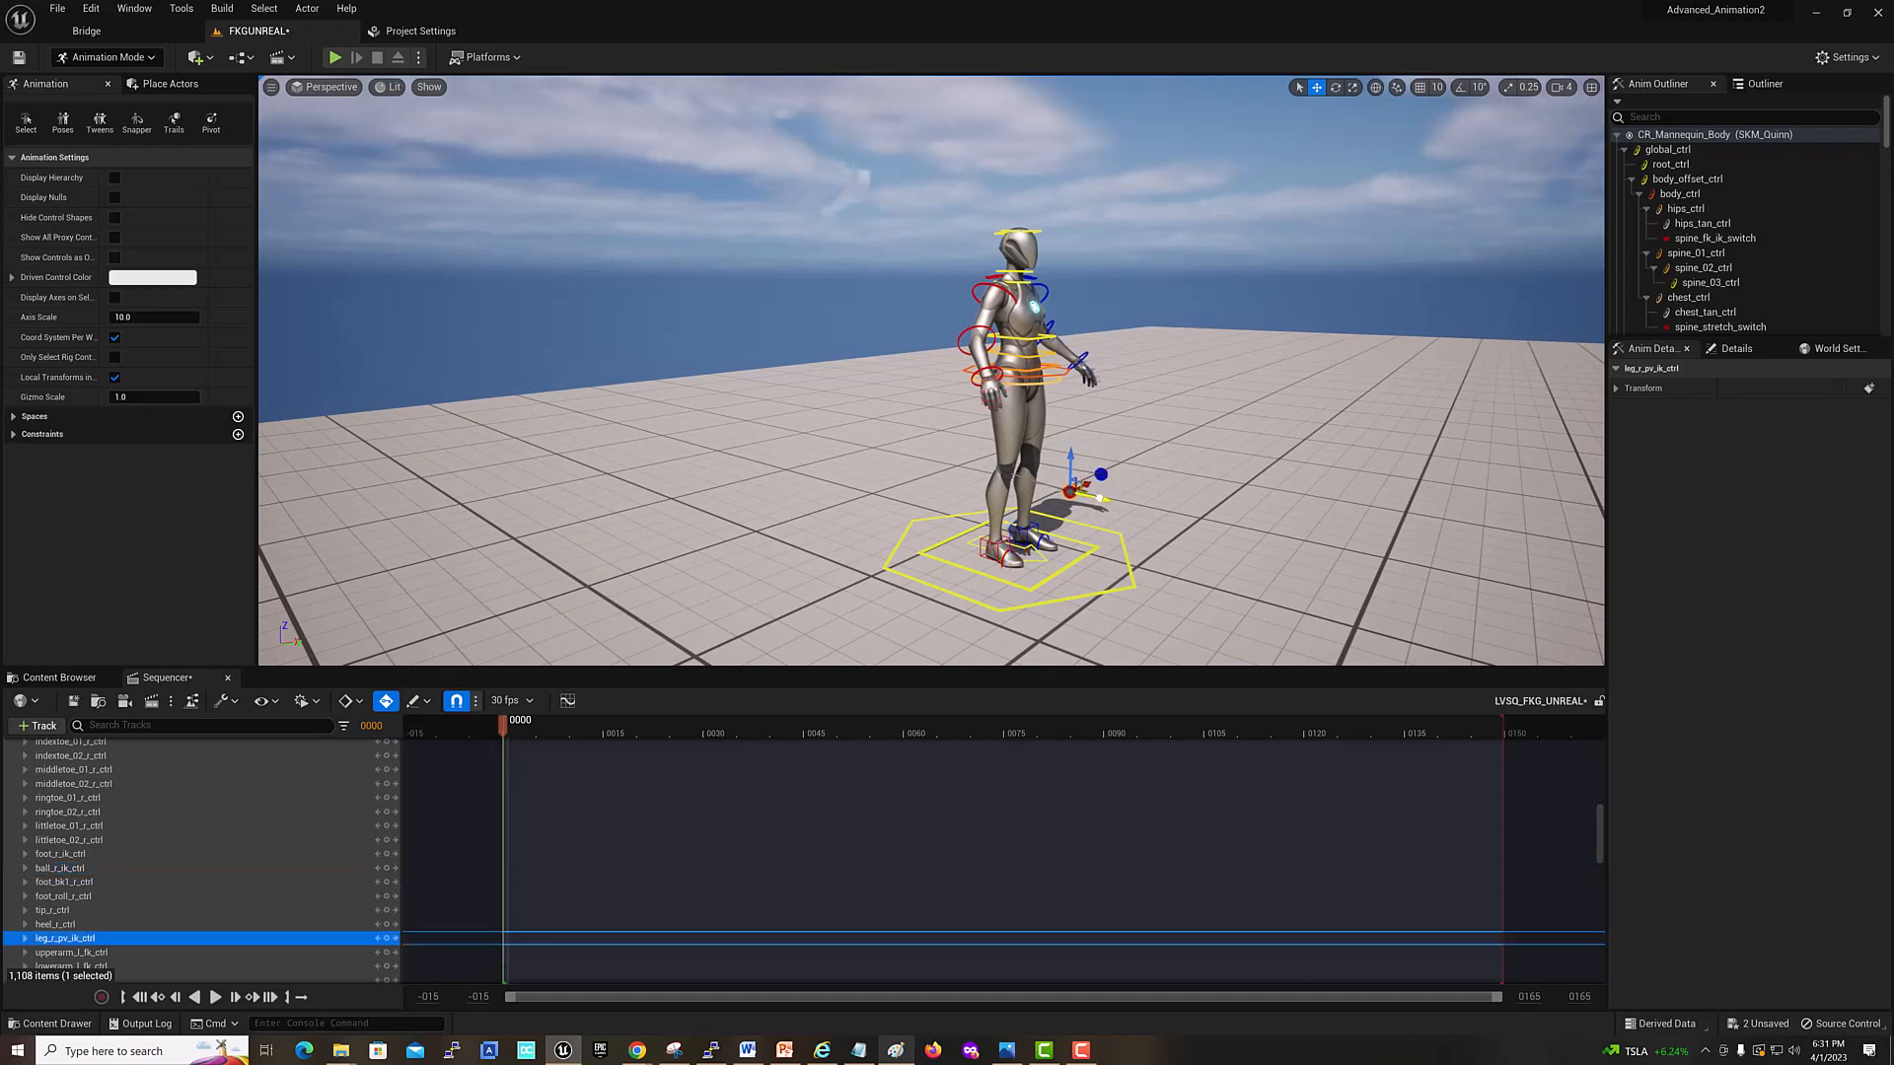
{"action": "left_click_drag", "start_coordinate": [1097, 498], "coordinate": [1089, 498]}
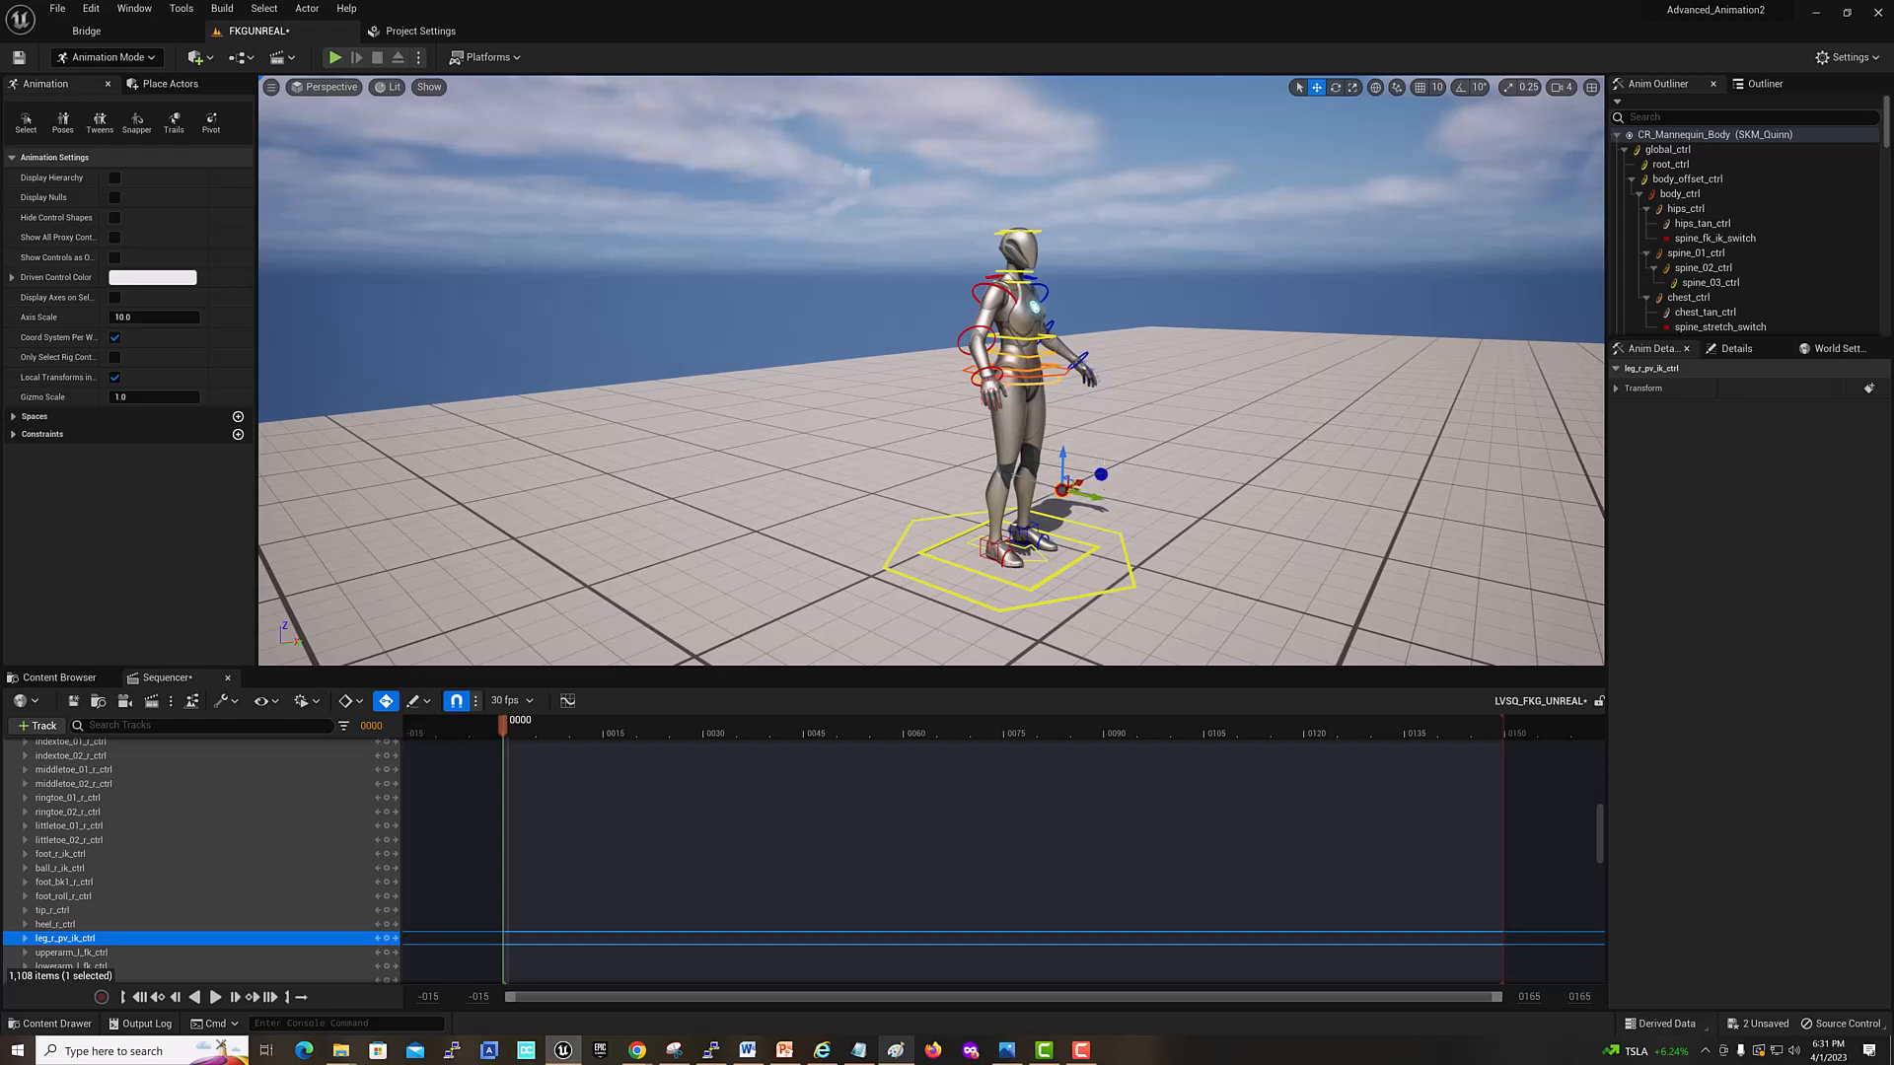
{"action": "left_click", "coordinate": [1101, 475]}
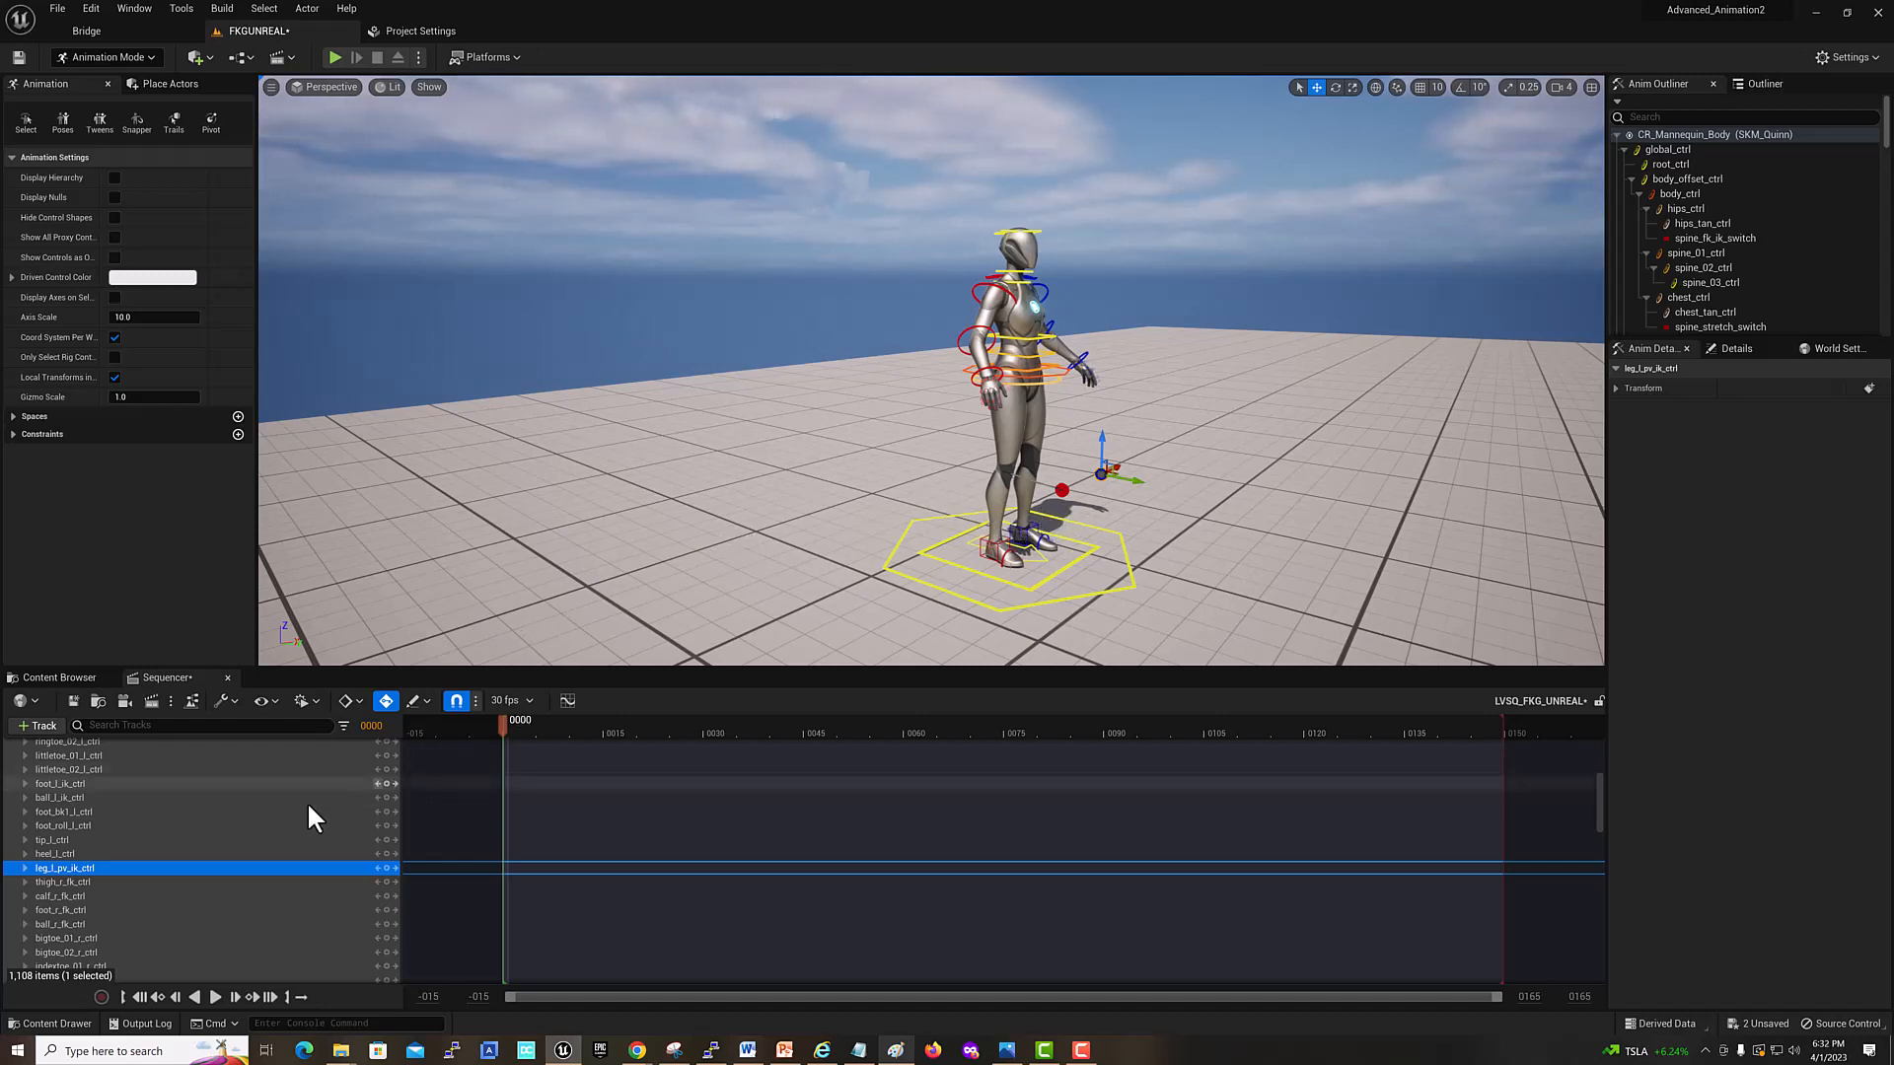
{"action": "scroll", "coordinate": [138, 839], "scroll_direction": "up", "scroll_amount": 8}
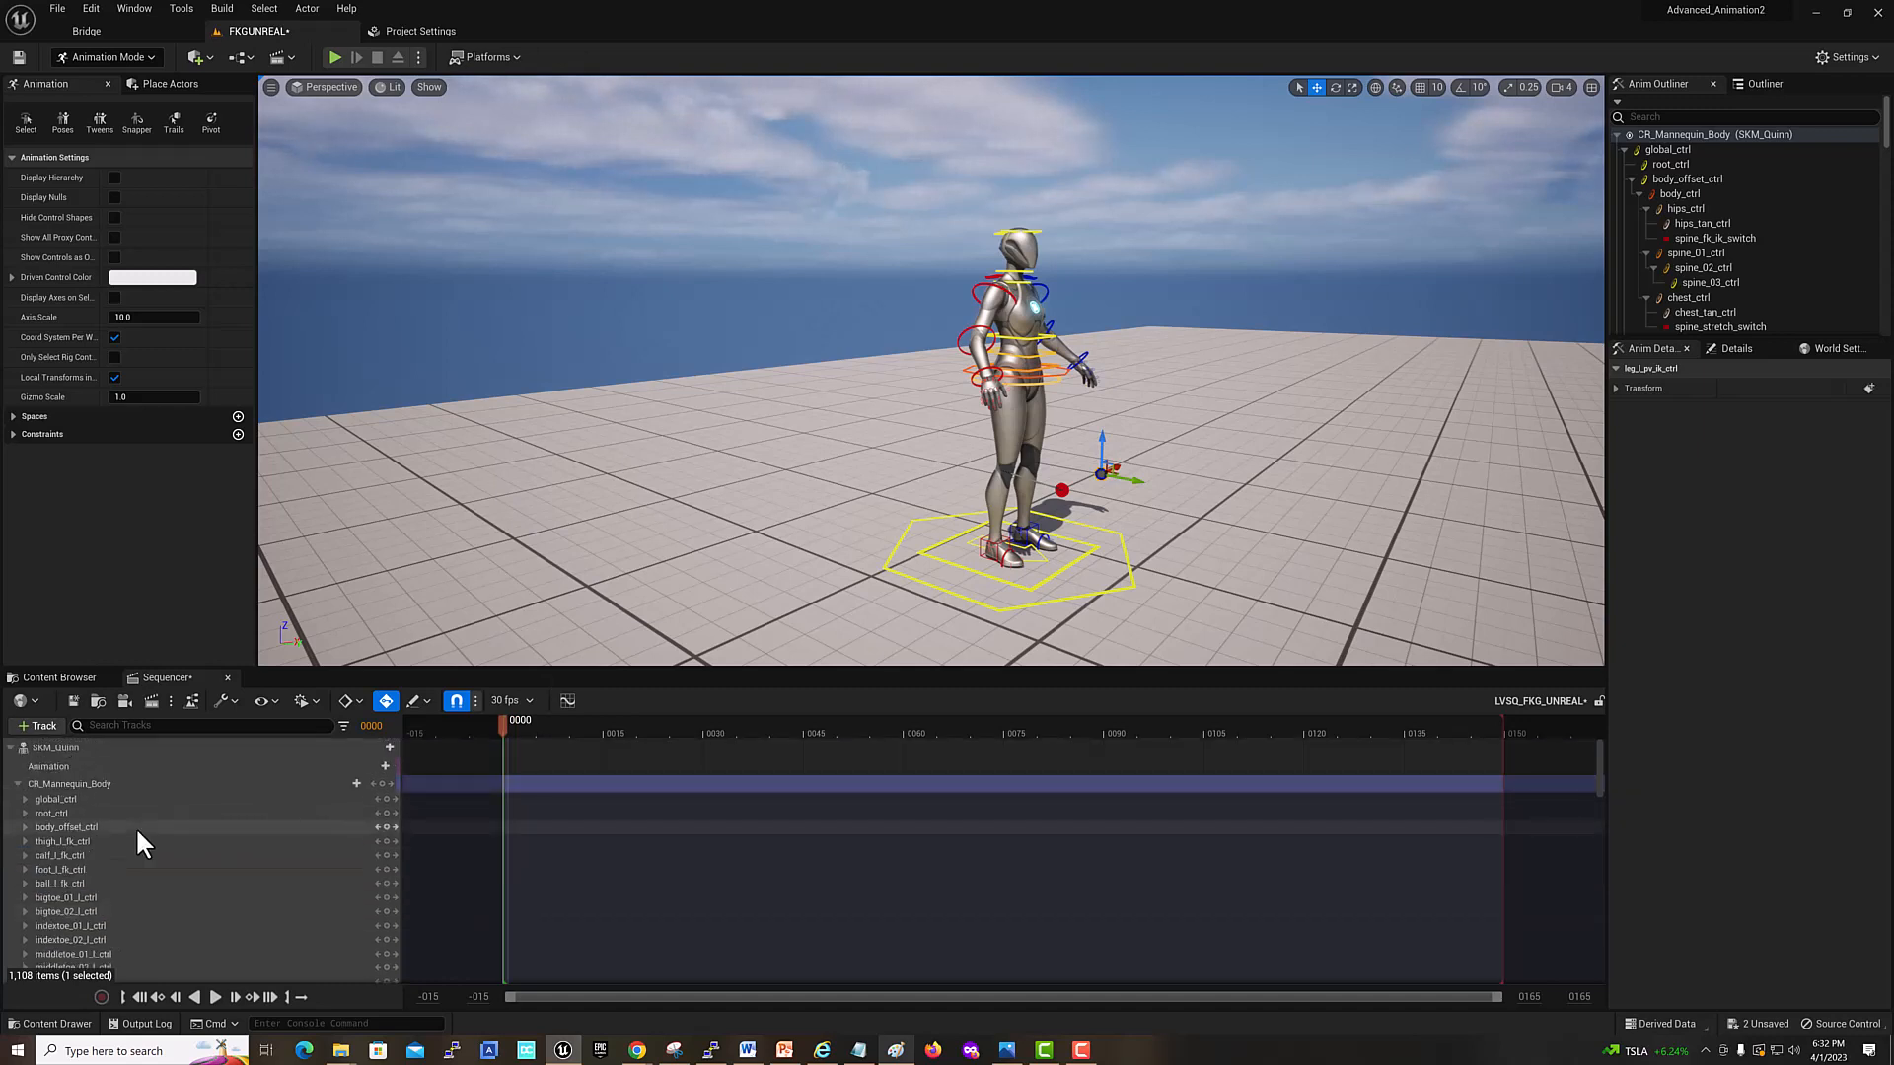
Step: Collapse the CR_Mannequin_Body track and key all of its controls at frame 0
{"action": "left_click", "coordinate": [16, 784]}
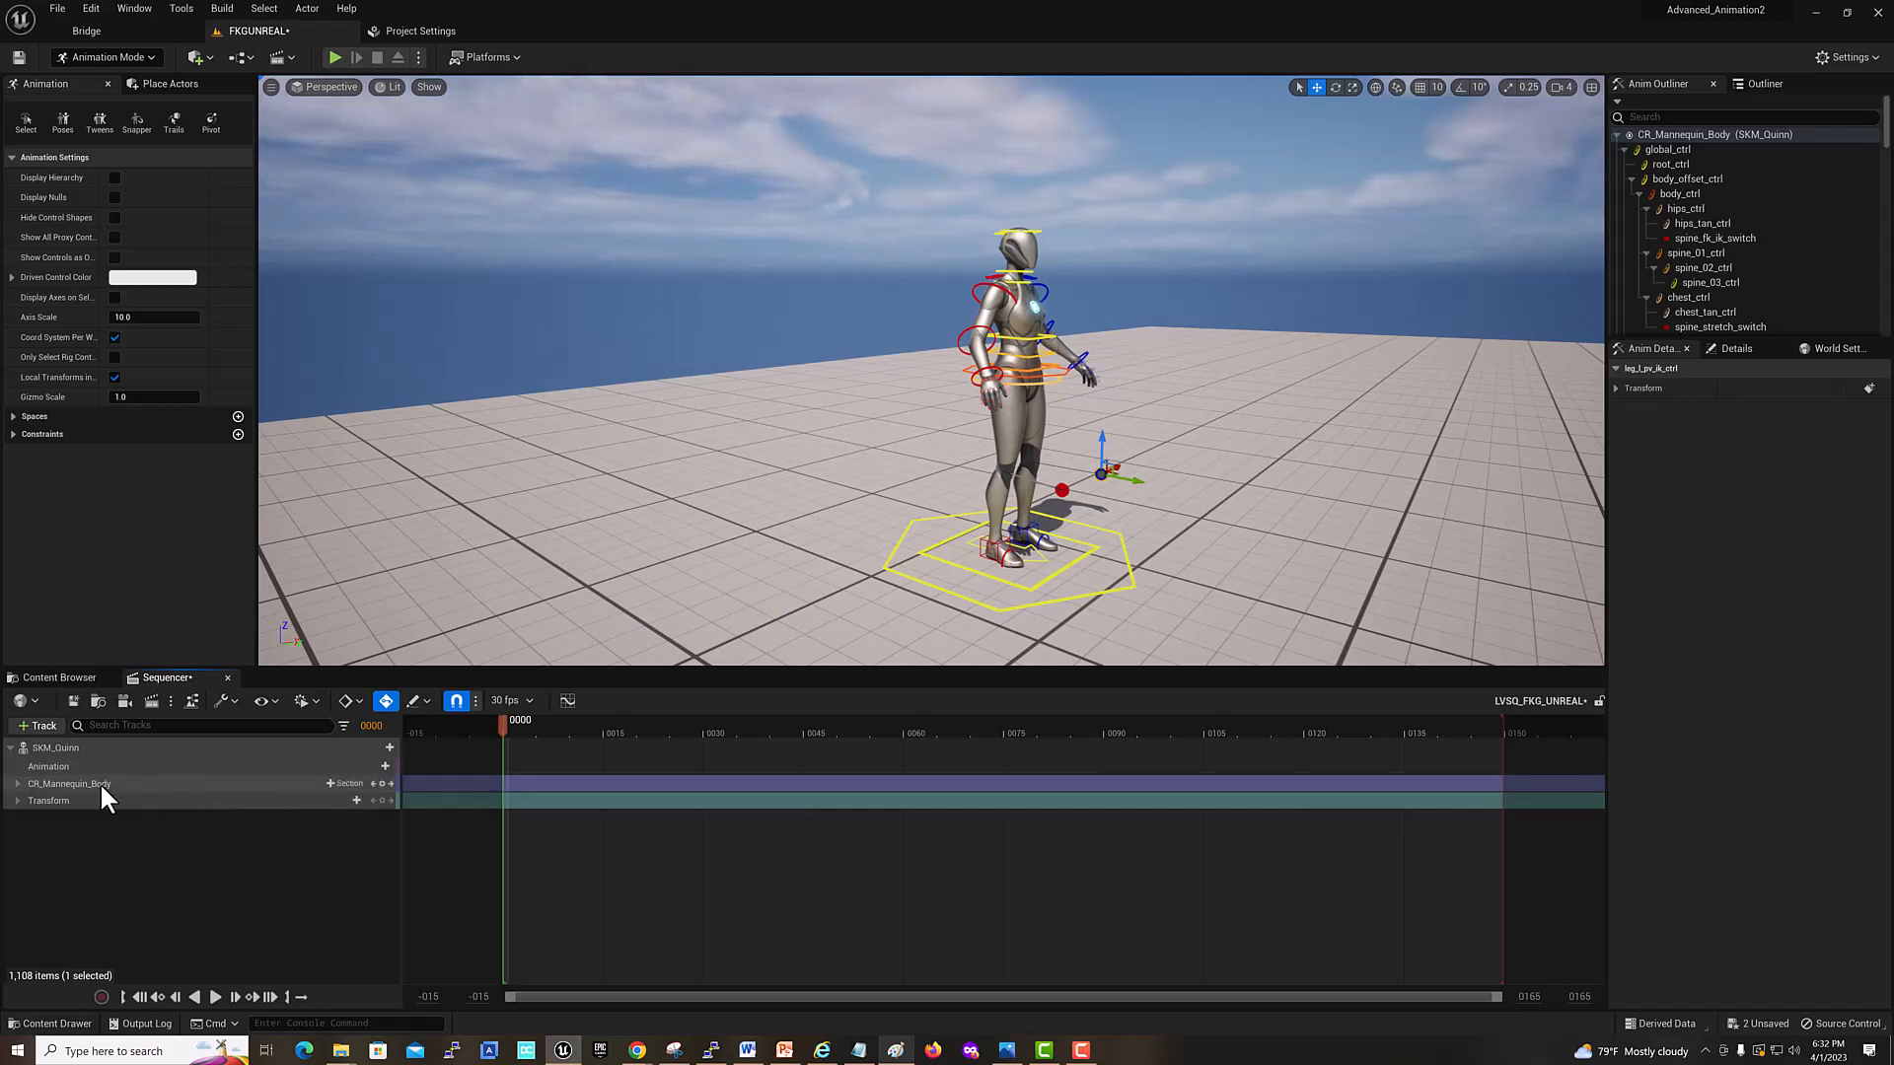
{"action": "left_click", "coordinate": [380, 783]}
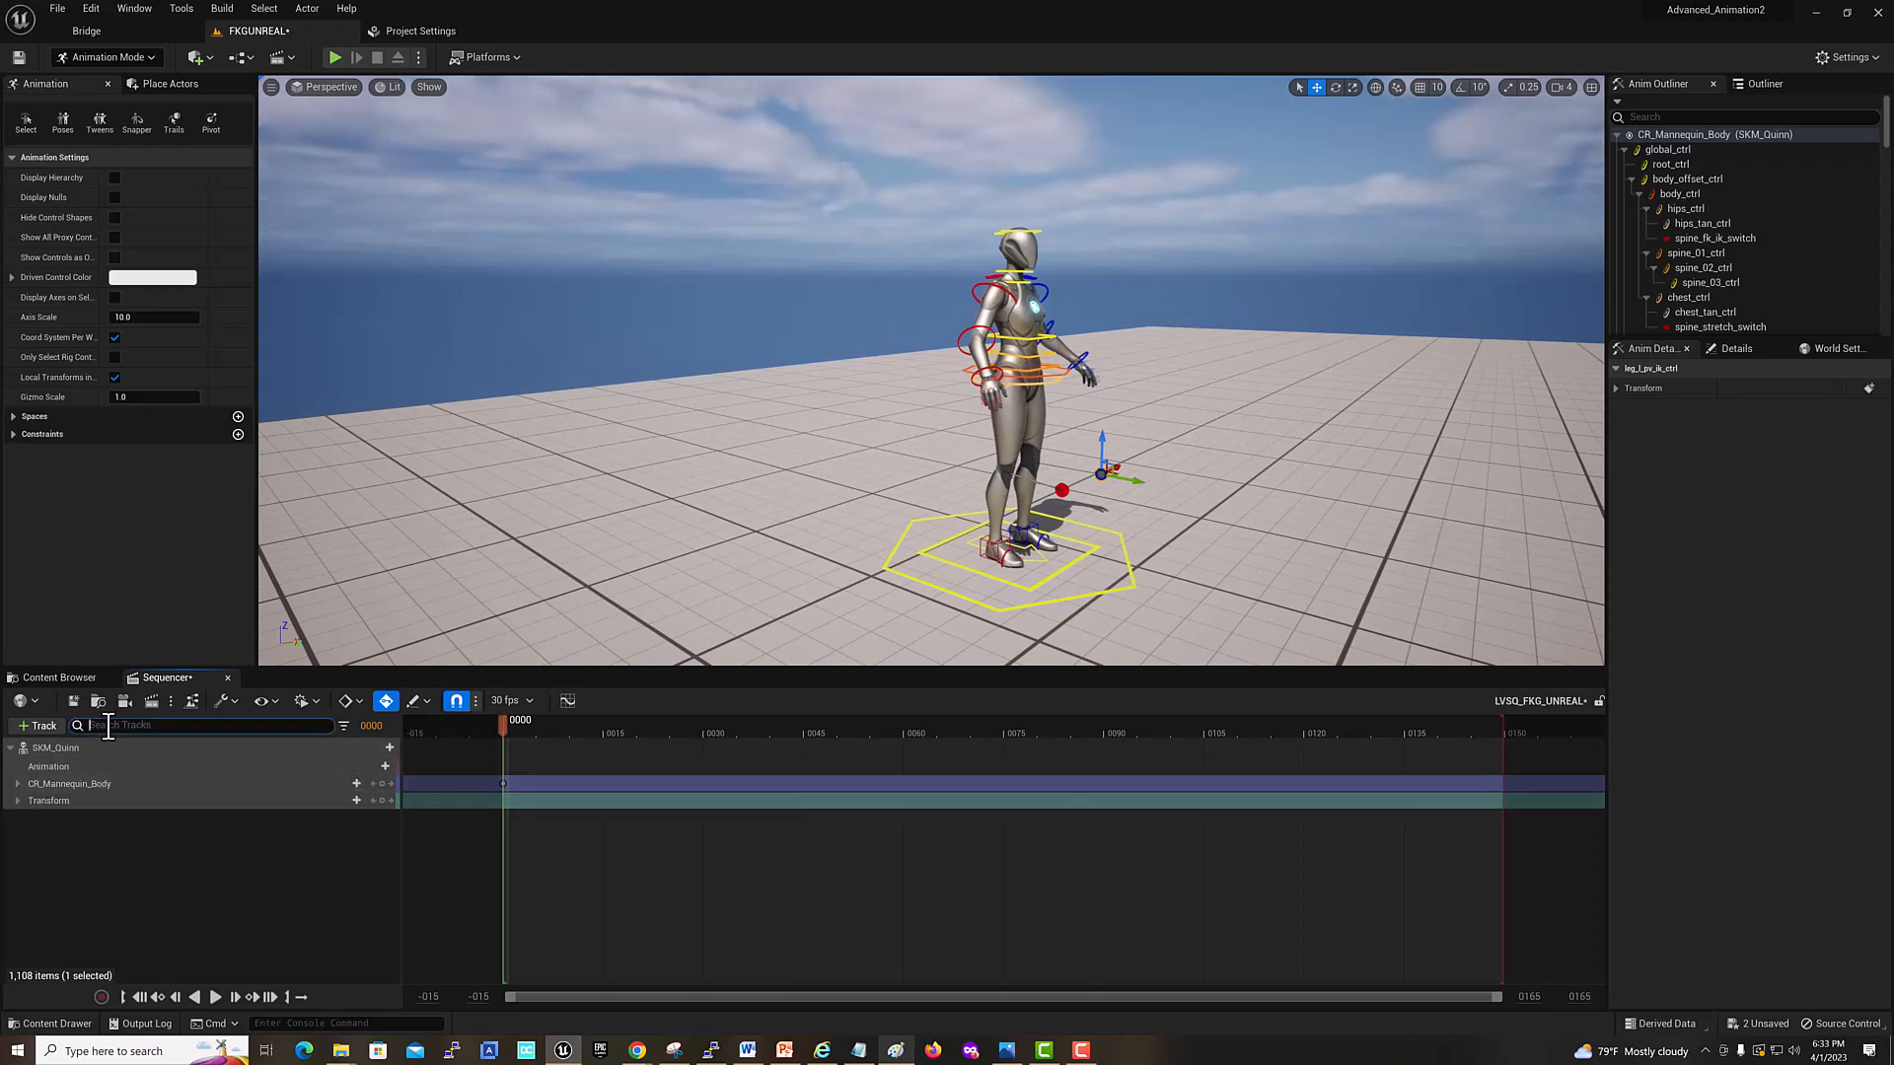
Step: Filter the sequence tracks by "glob" and turn off leg_l_fk_ik_switch and leg_r_fk_ik_switch under global_ctrl at frame 0
{"action": "type", "text": "glob"}
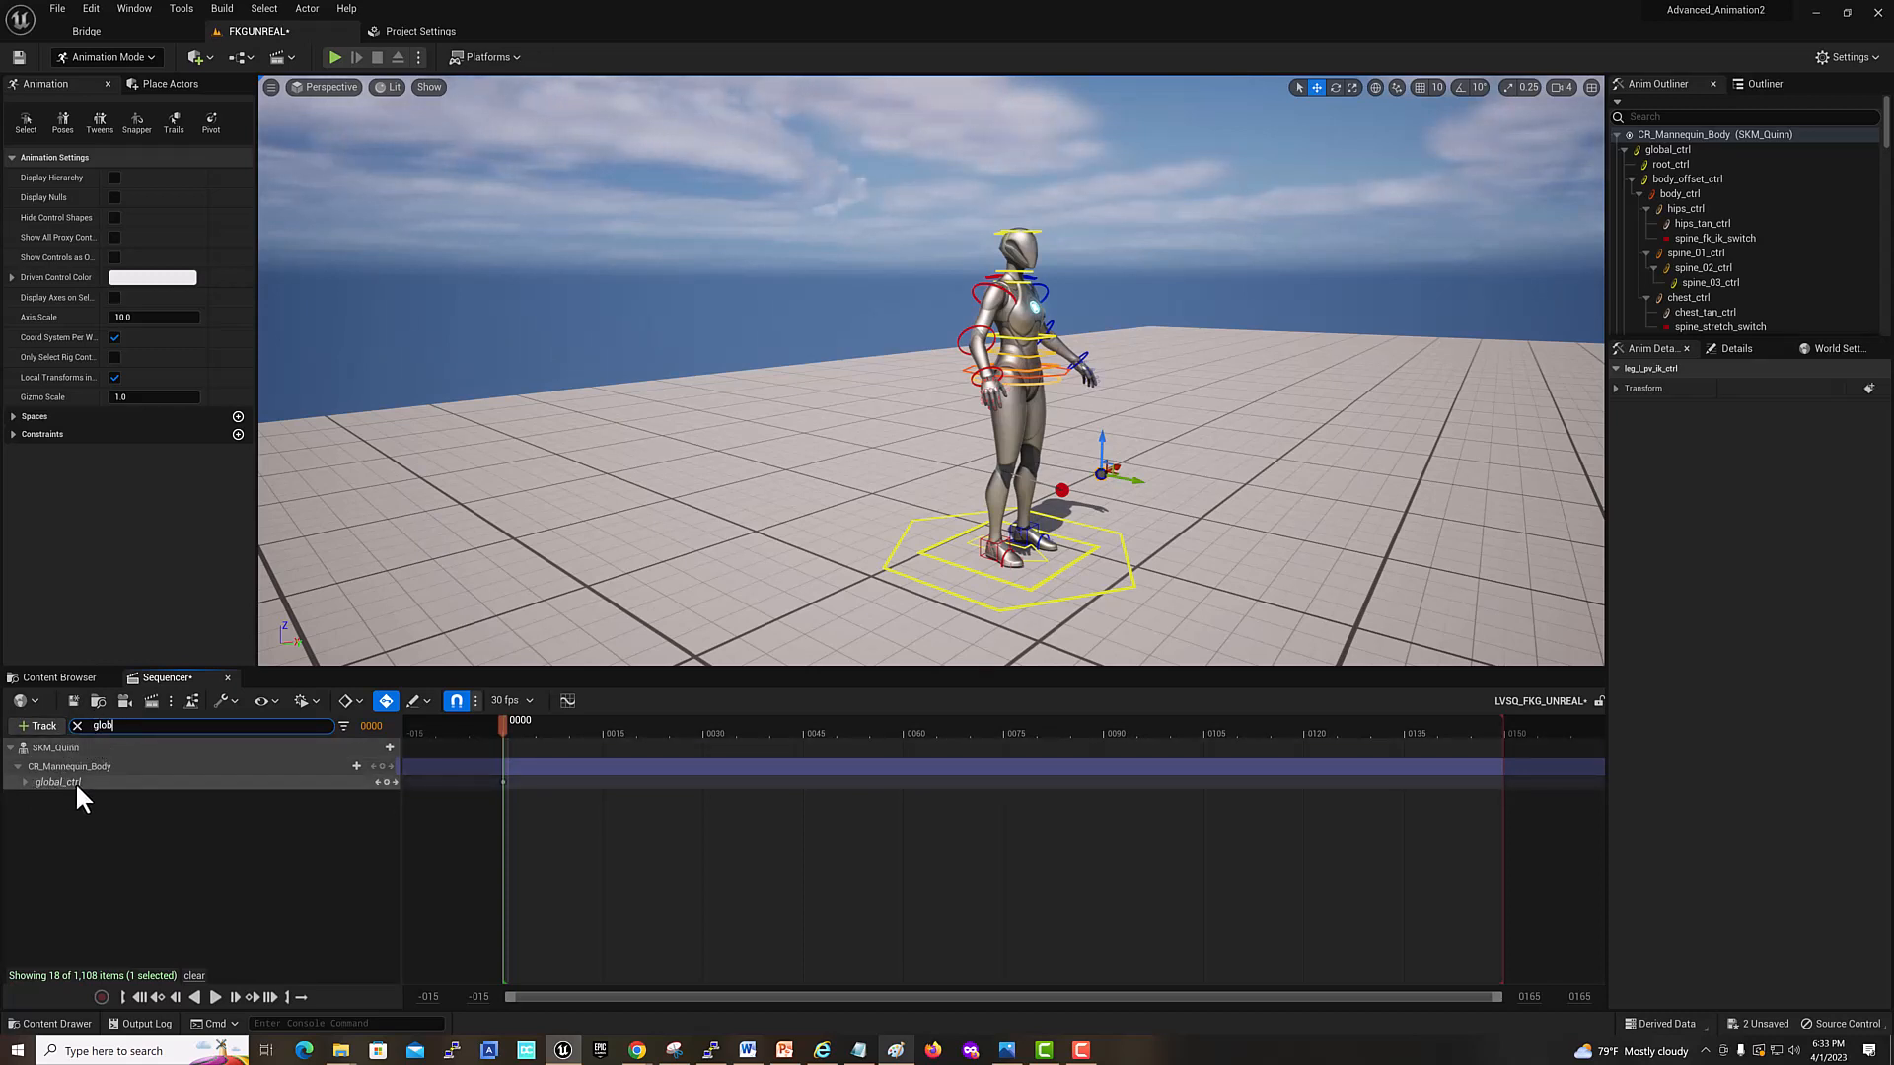
{"action": "left_click", "coordinate": [24, 783]}
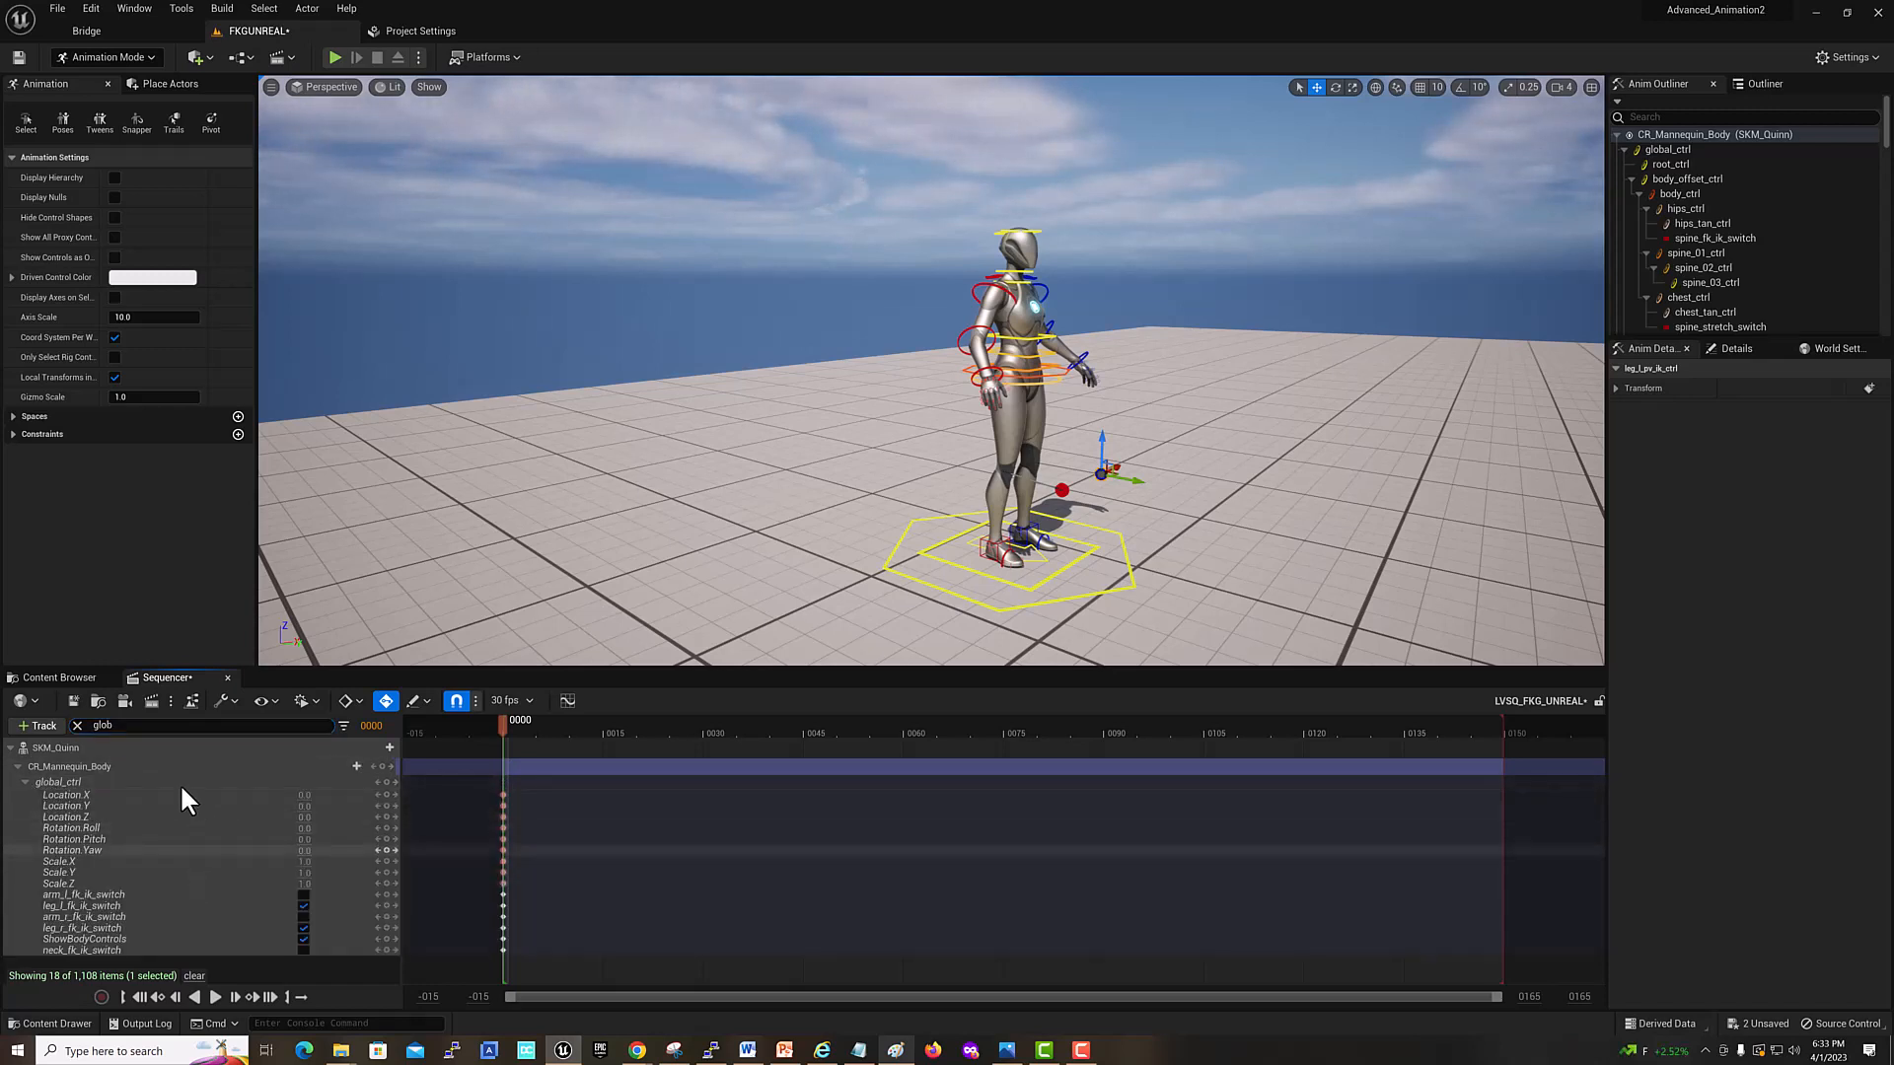
{"action": "left_click", "coordinate": [109, 726]}
{"action": "key", "text": "BackSpace"}
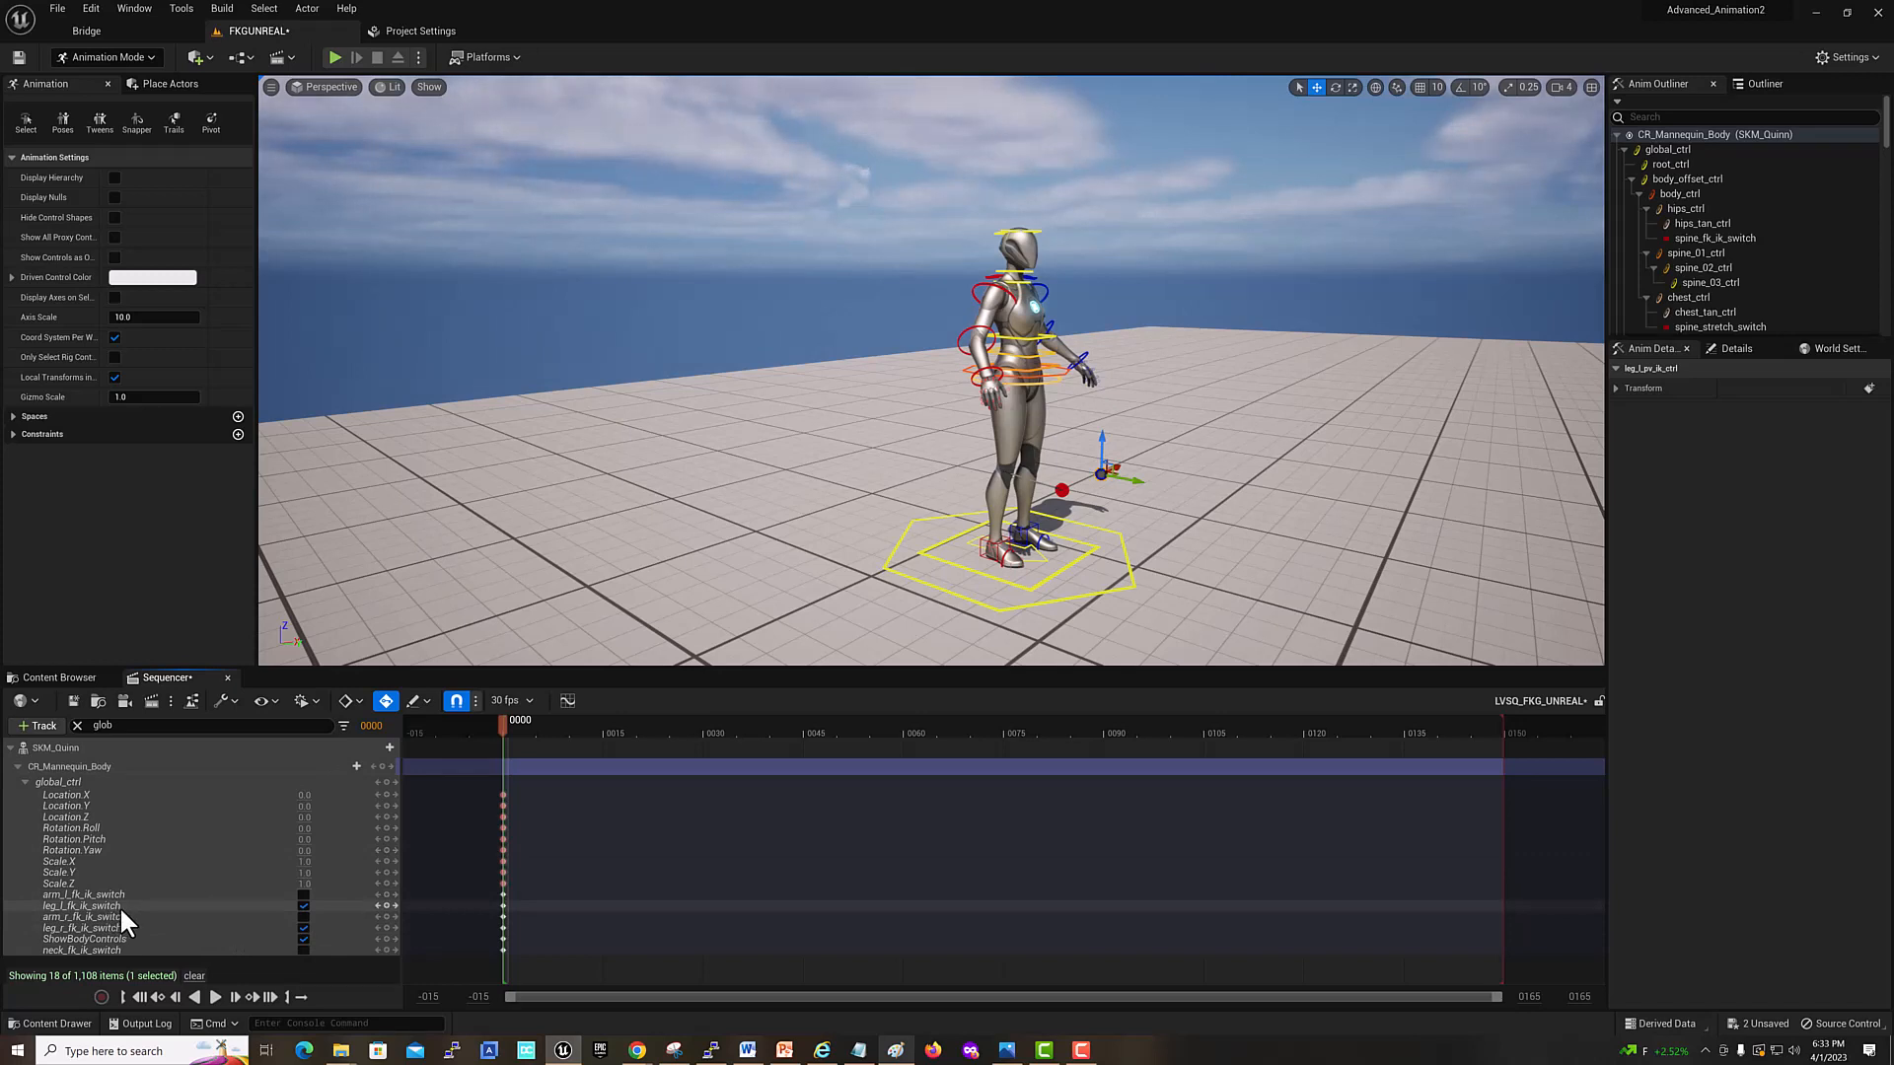
{"action": "left_click", "coordinate": [303, 905]}
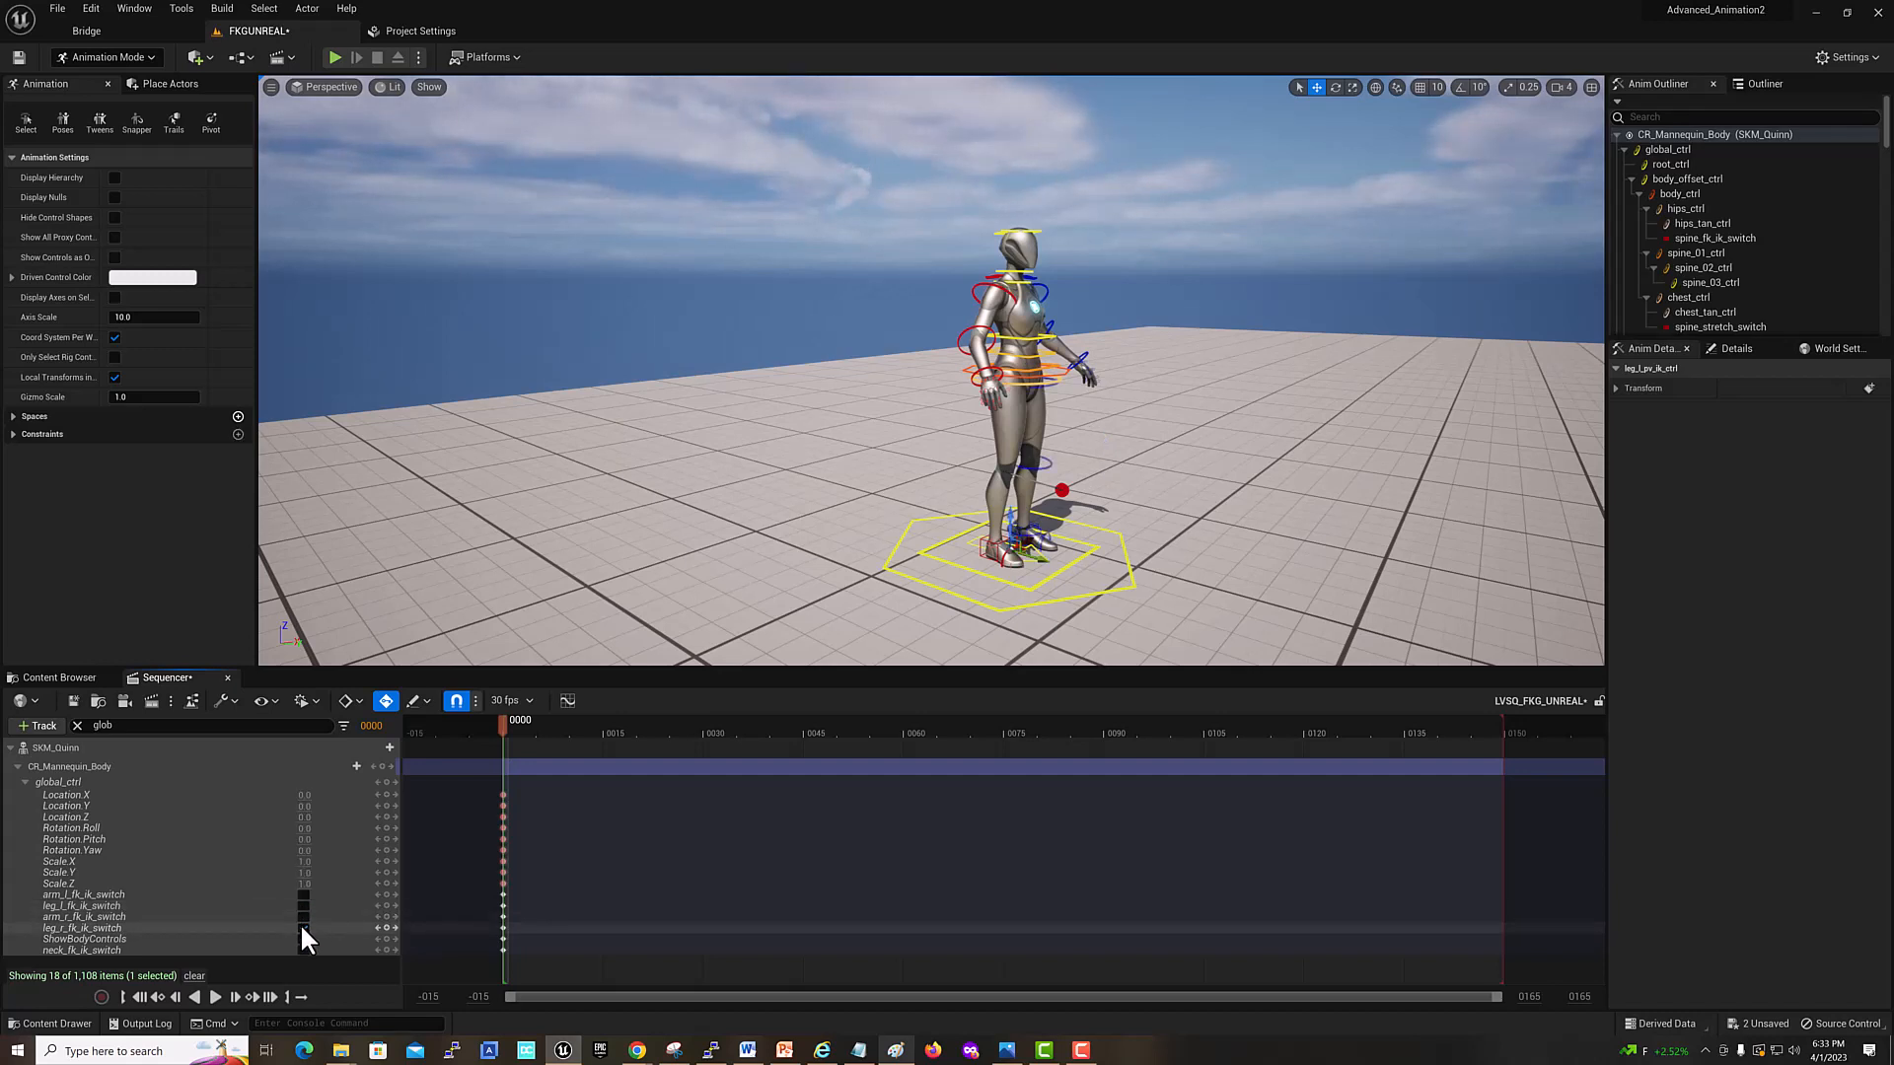
{"action": "left_click", "coordinate": [301, 927]}
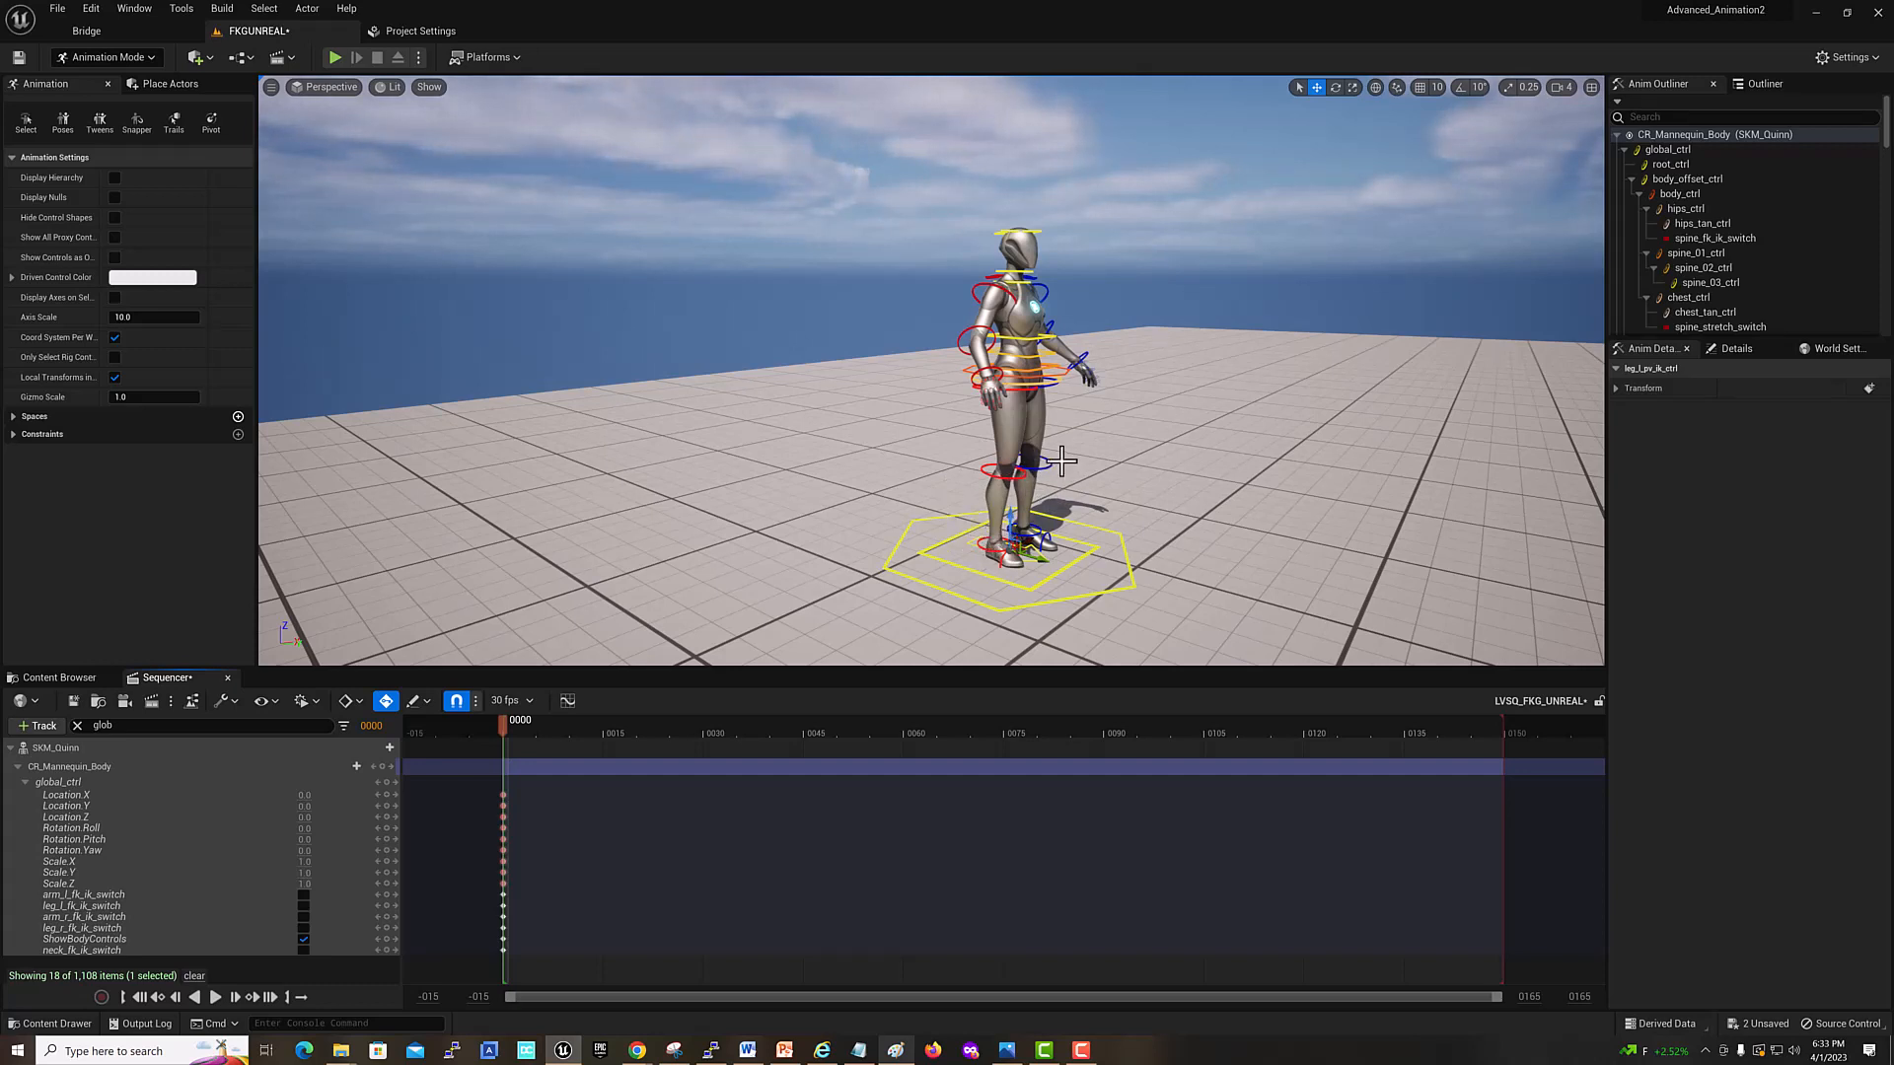
Step: Rotate the right calf's calf_r_fk_ctrl at frame 15 so the knee bends and the foot swings backward
{"action": "left_click", "coordinate": [1005, 471]}
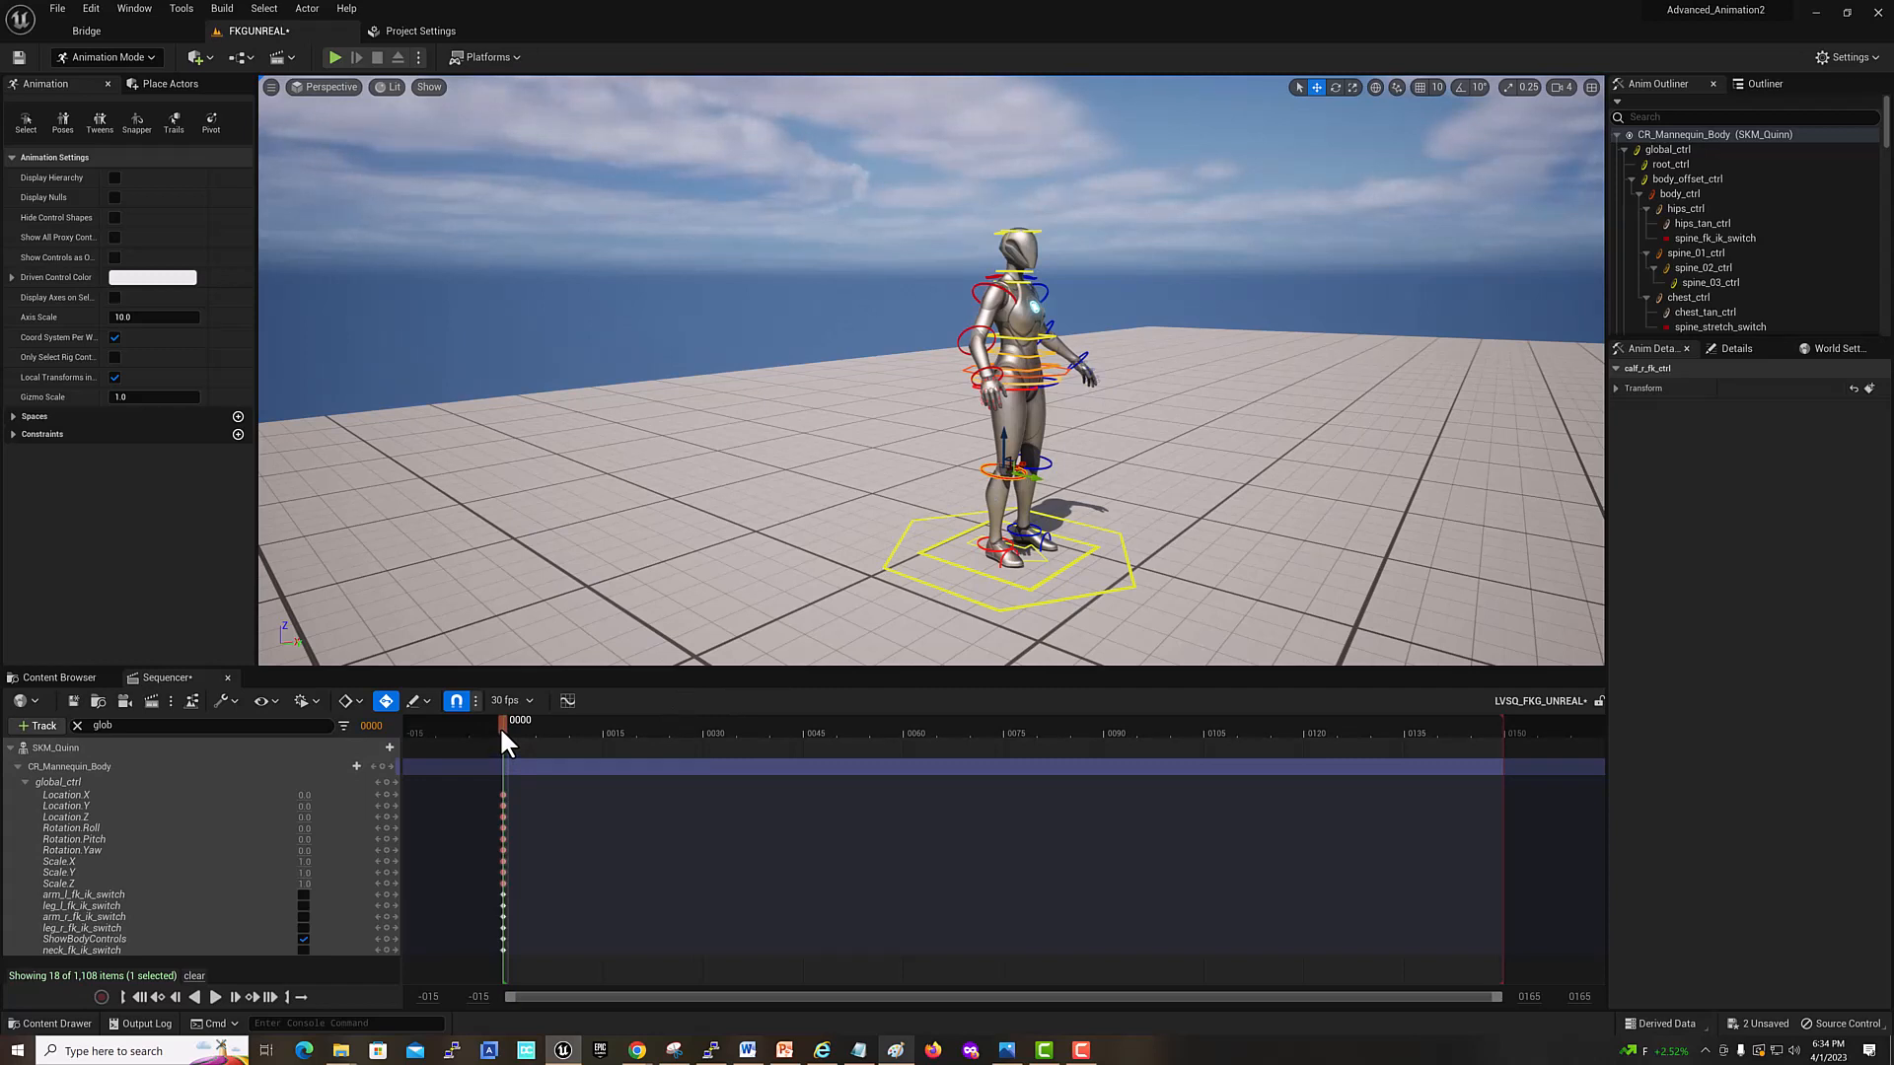
{"action": "left_click_drag", "start_coordinate": [499, 726], "coordinate": [604, 740]}
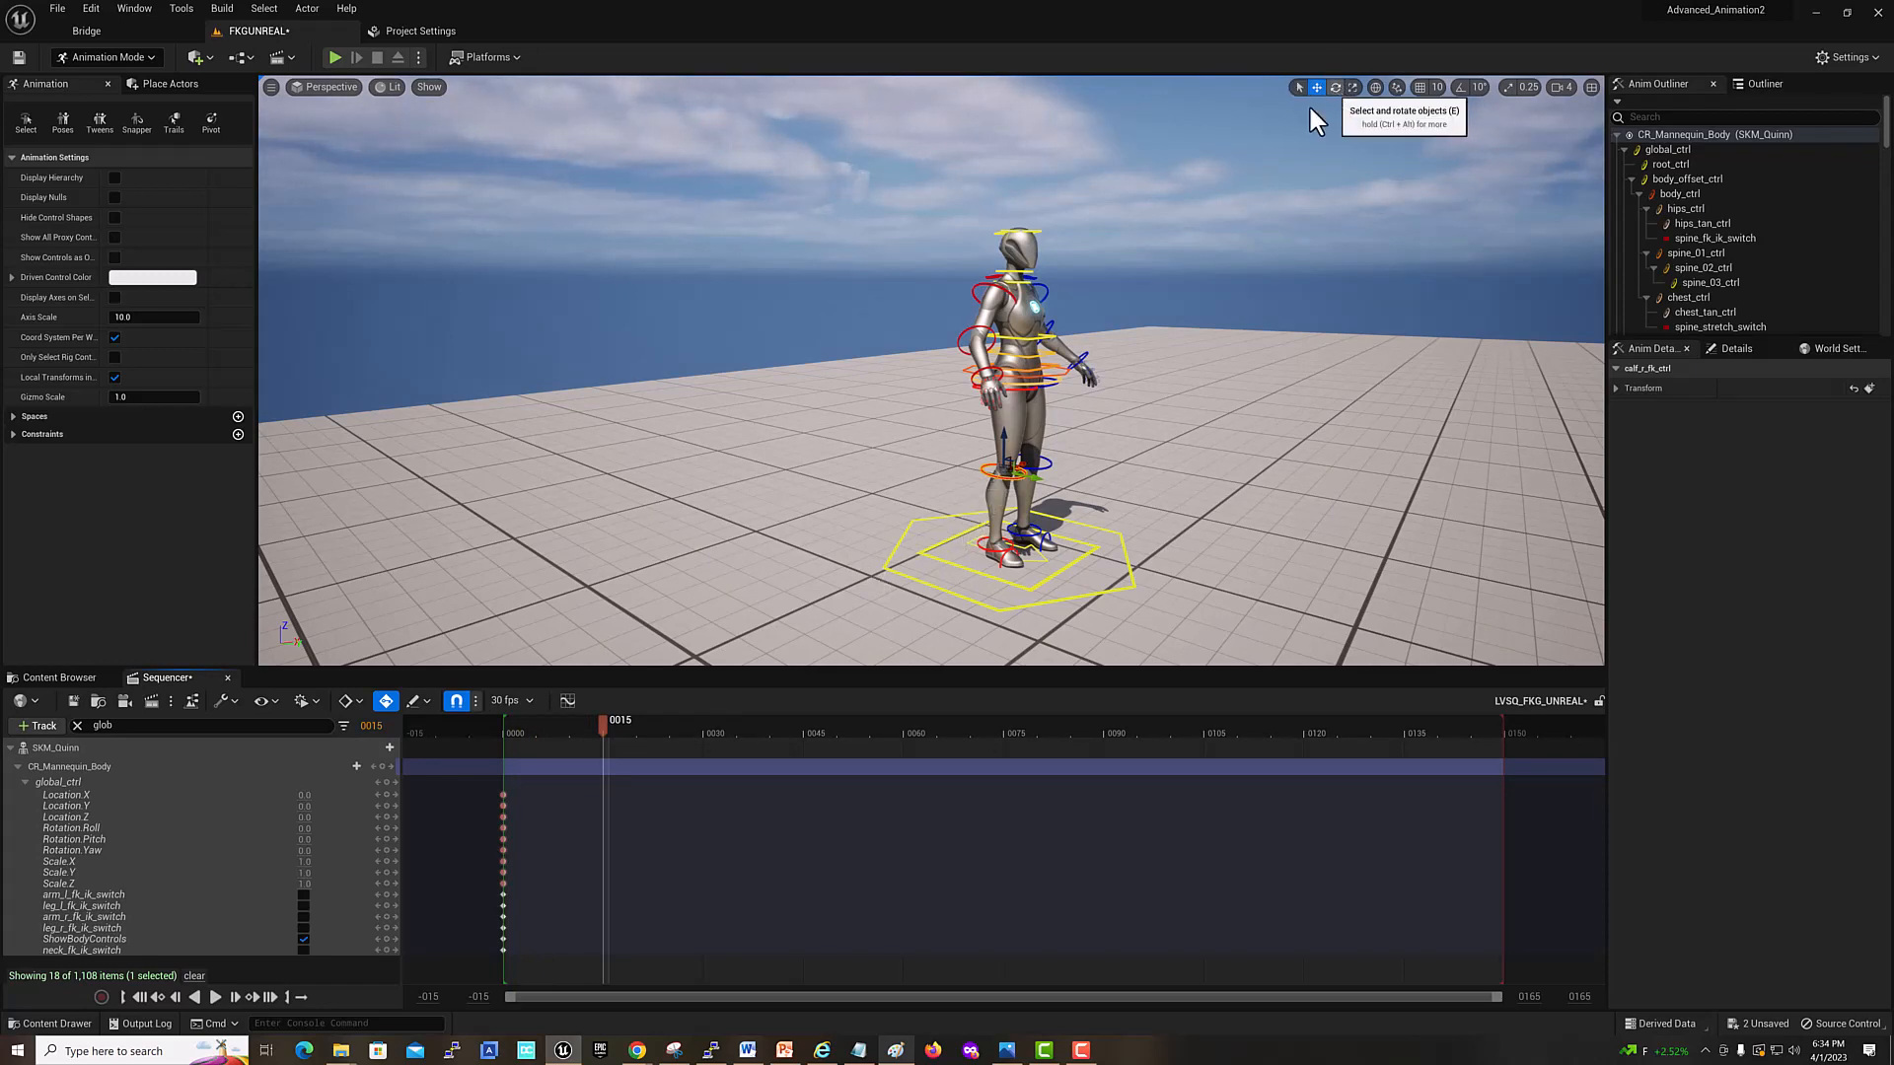
{"action": "left_click", "coordinate": [1335, 86]}
{"action": "left_click_drag", "start_coordinate": [1033, 435], "coordinate": [1020, 505]}
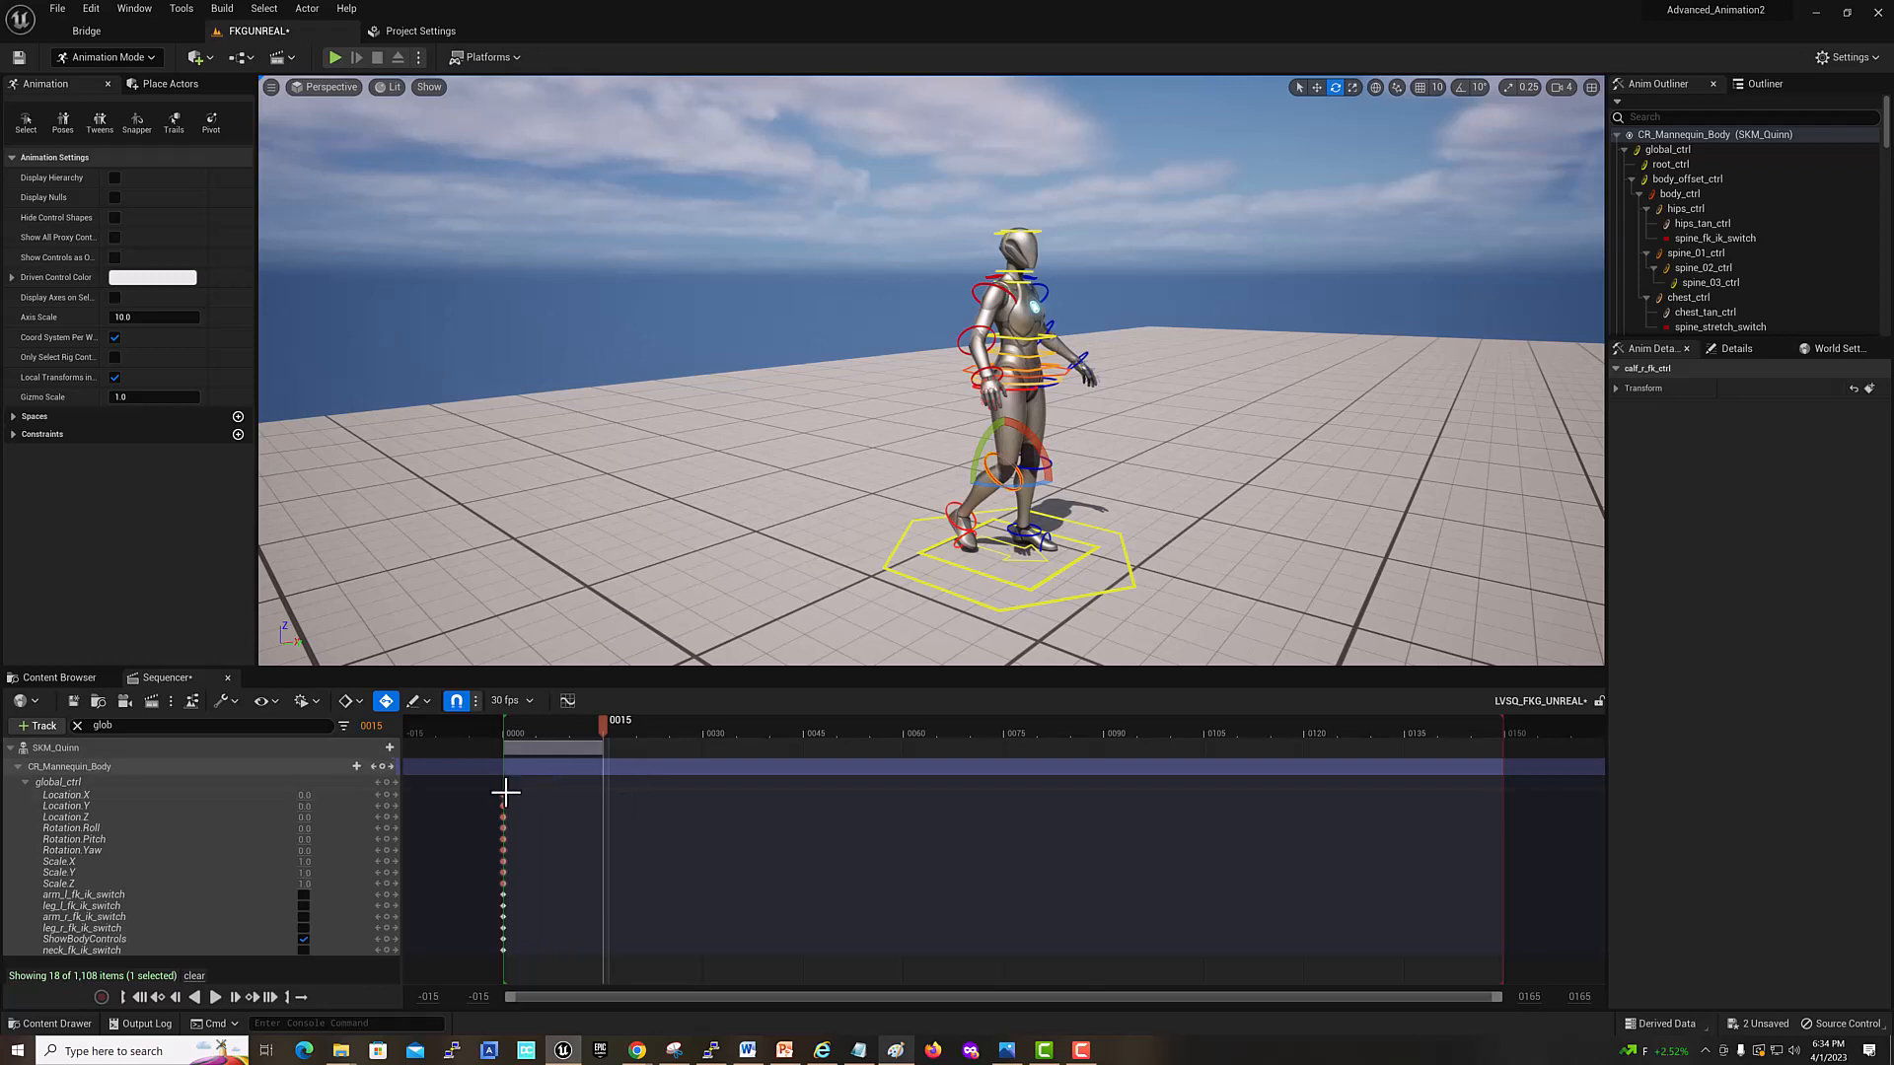
Step: Play the leg animation from frame 0 to check the knee bend, and return the playhead to frame 0
{"action": "left_click_drag", "start_coordinate": [602, 732], "coordinate": [503, 722]}
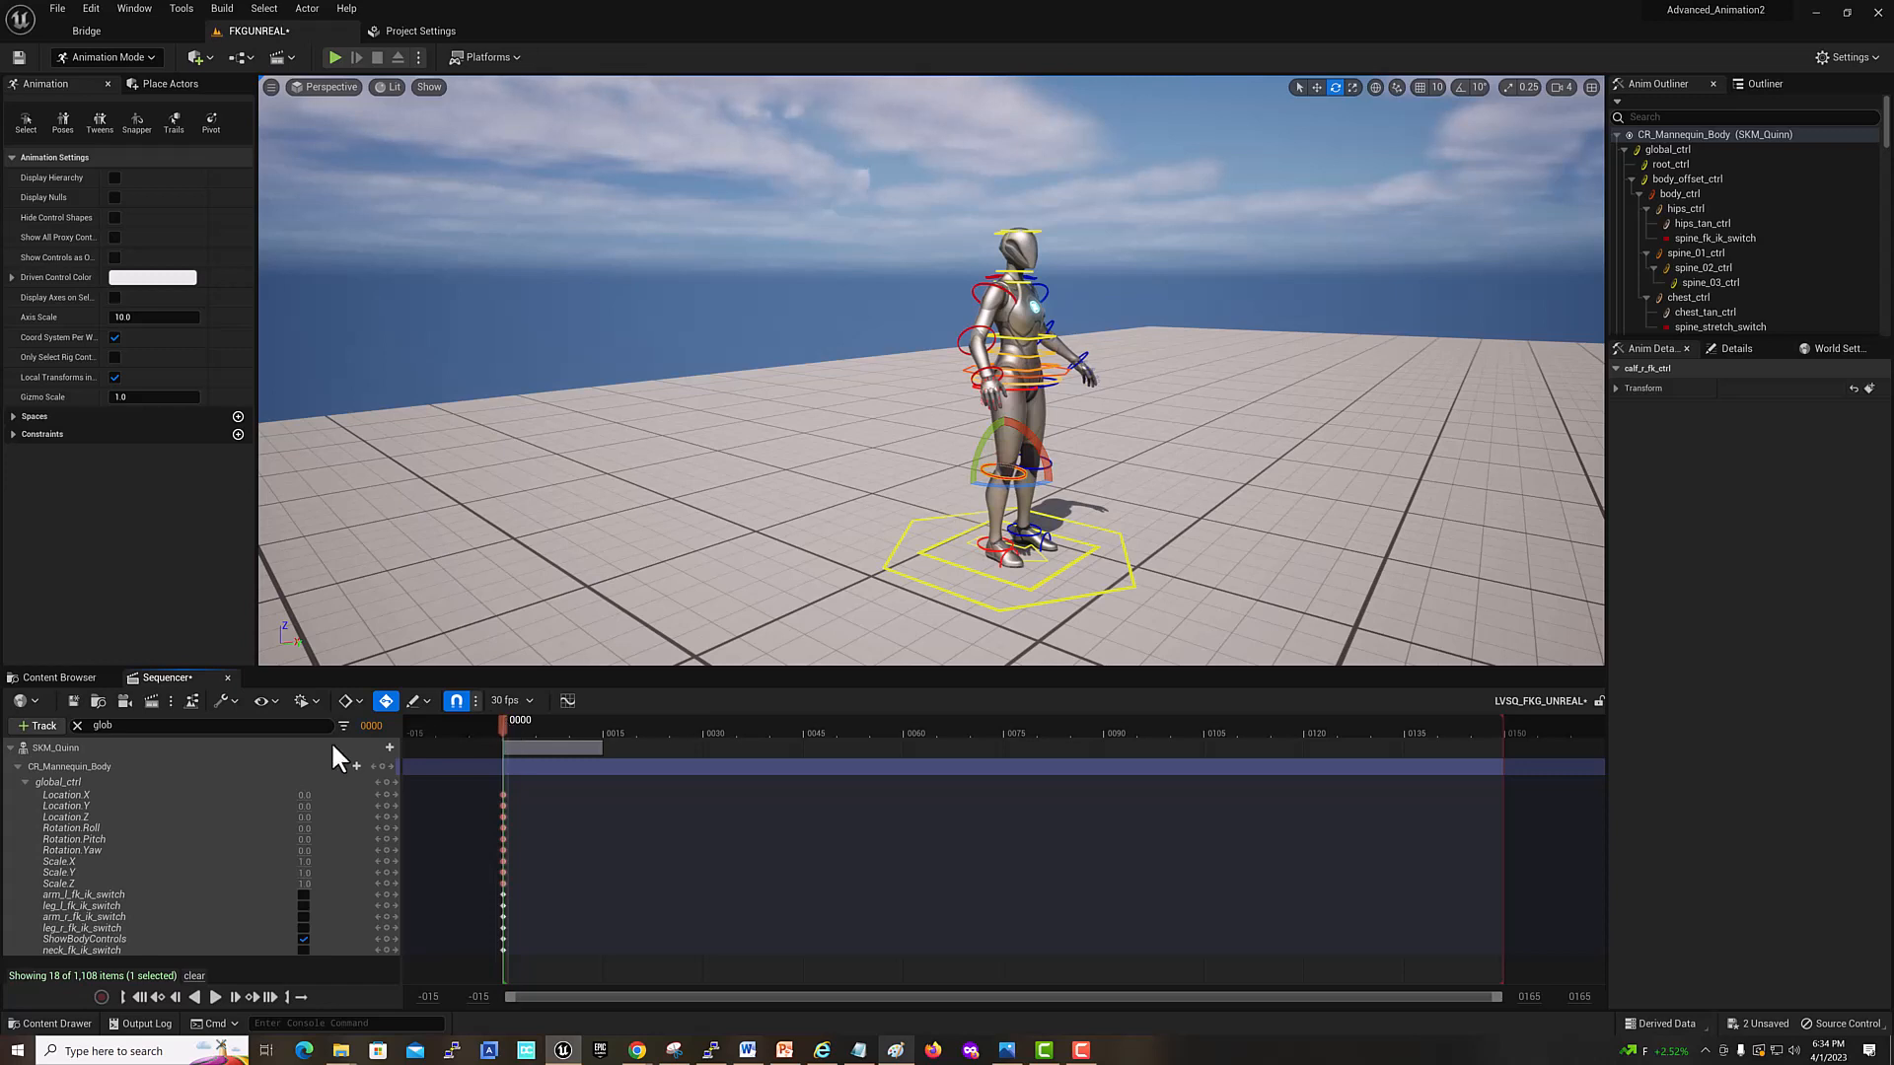
{"action": "left_click", "coordinate": [215, 997]}
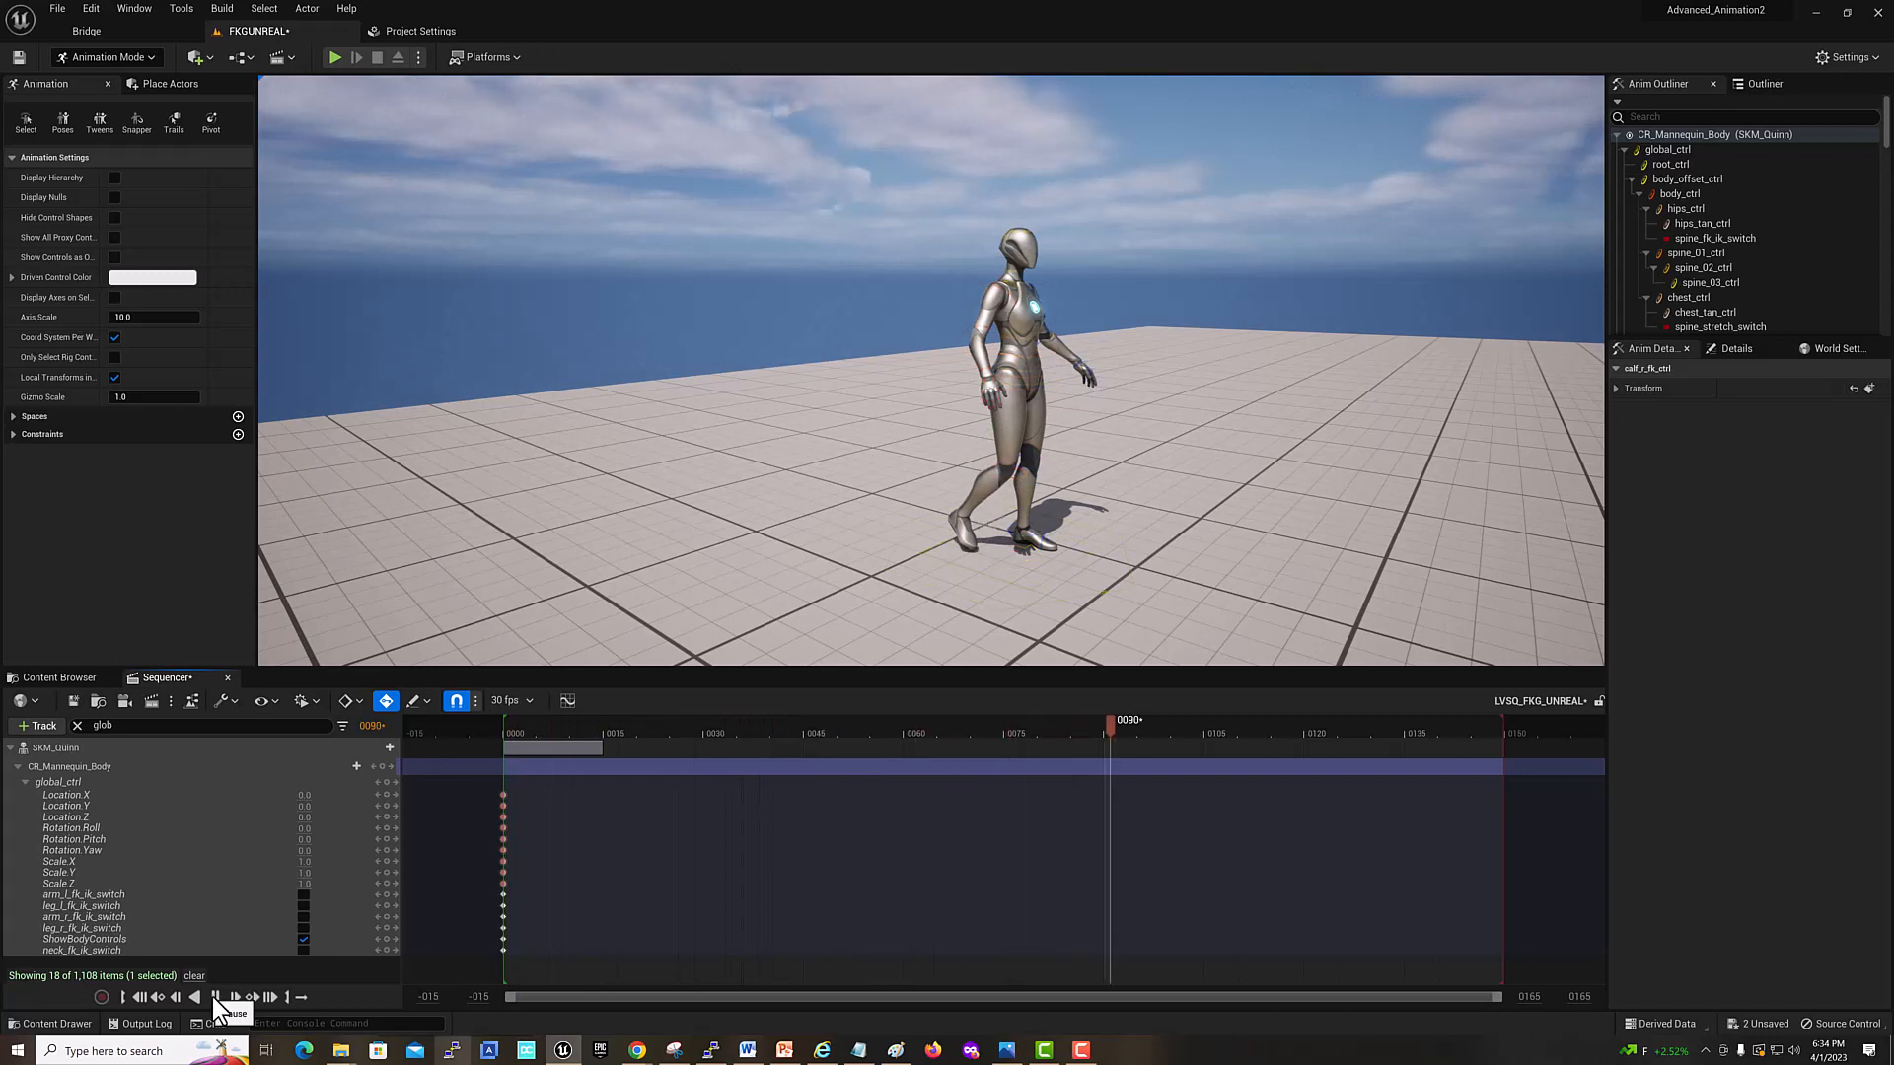
{"action": "left_click", "coordinate": [215, 997]}
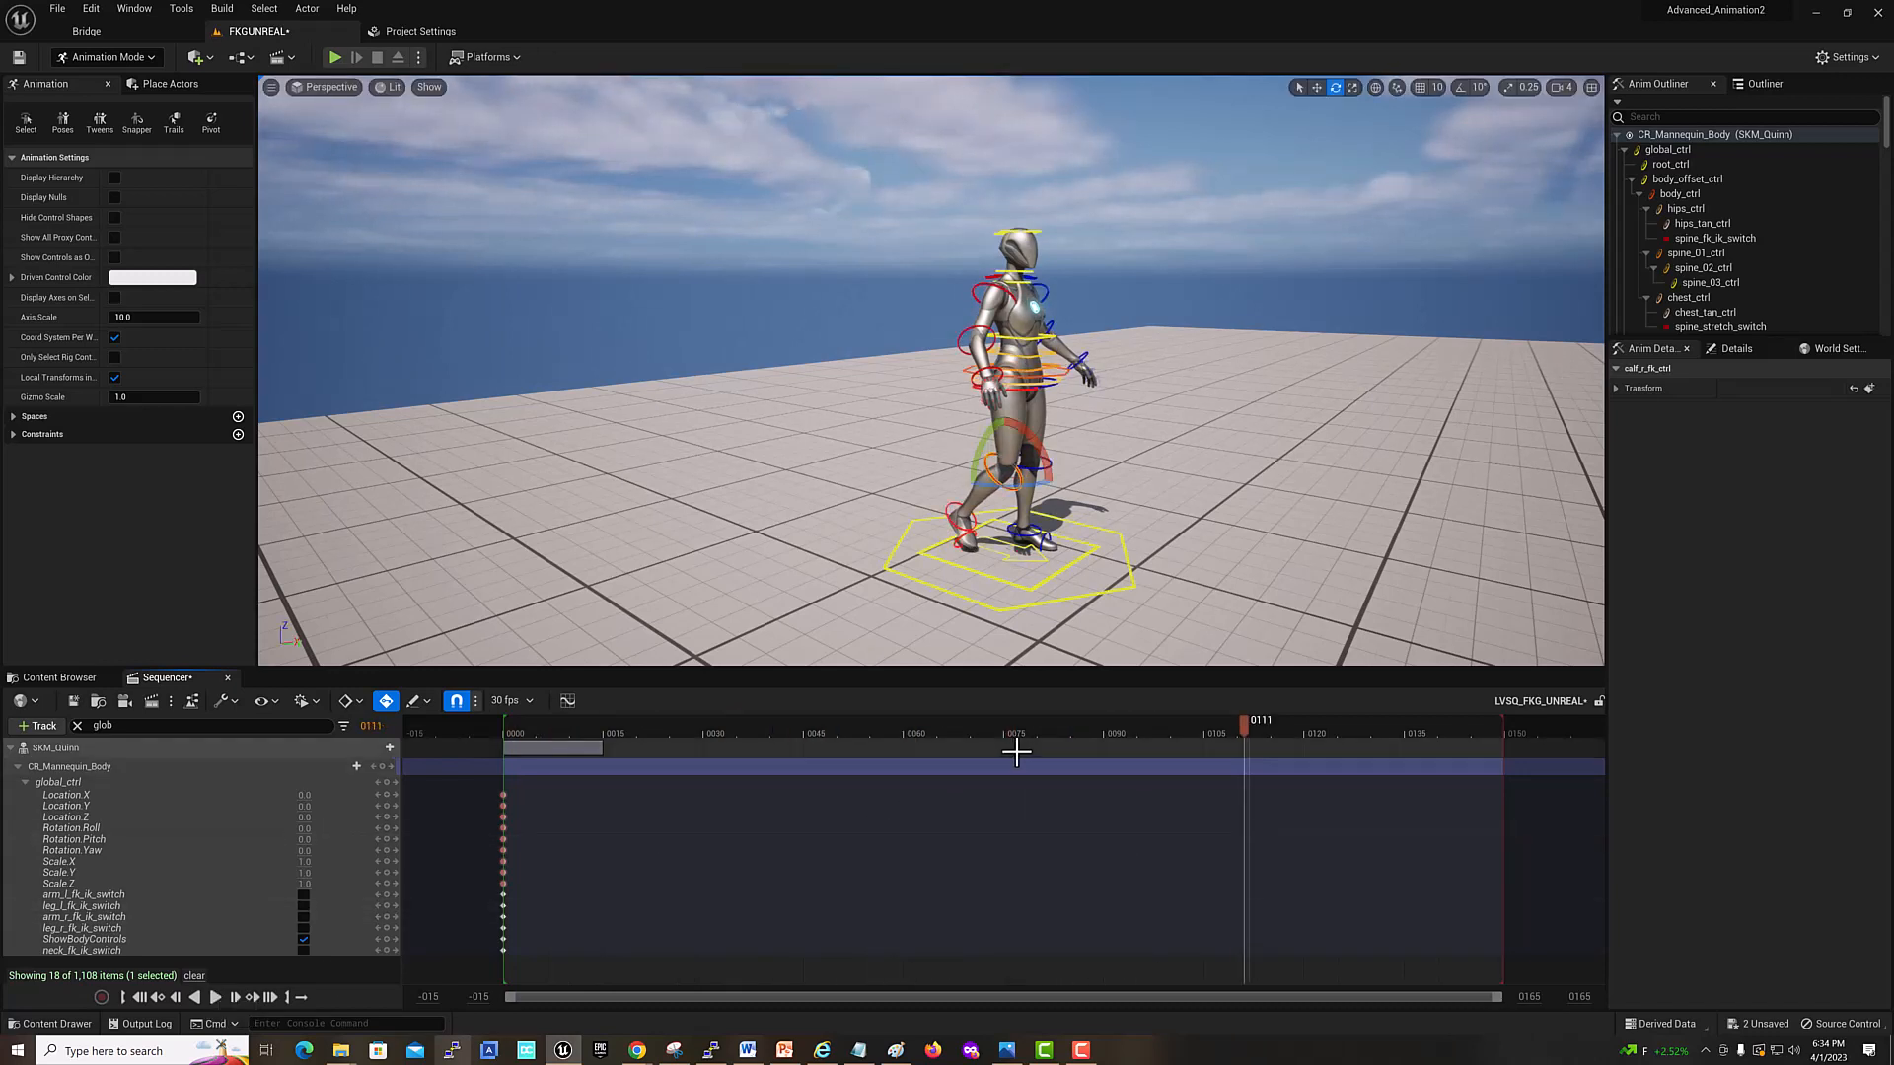
{"action": "left_click_drag", "start_coordinate": [1241, 726], "coordinate": [507, 719]}
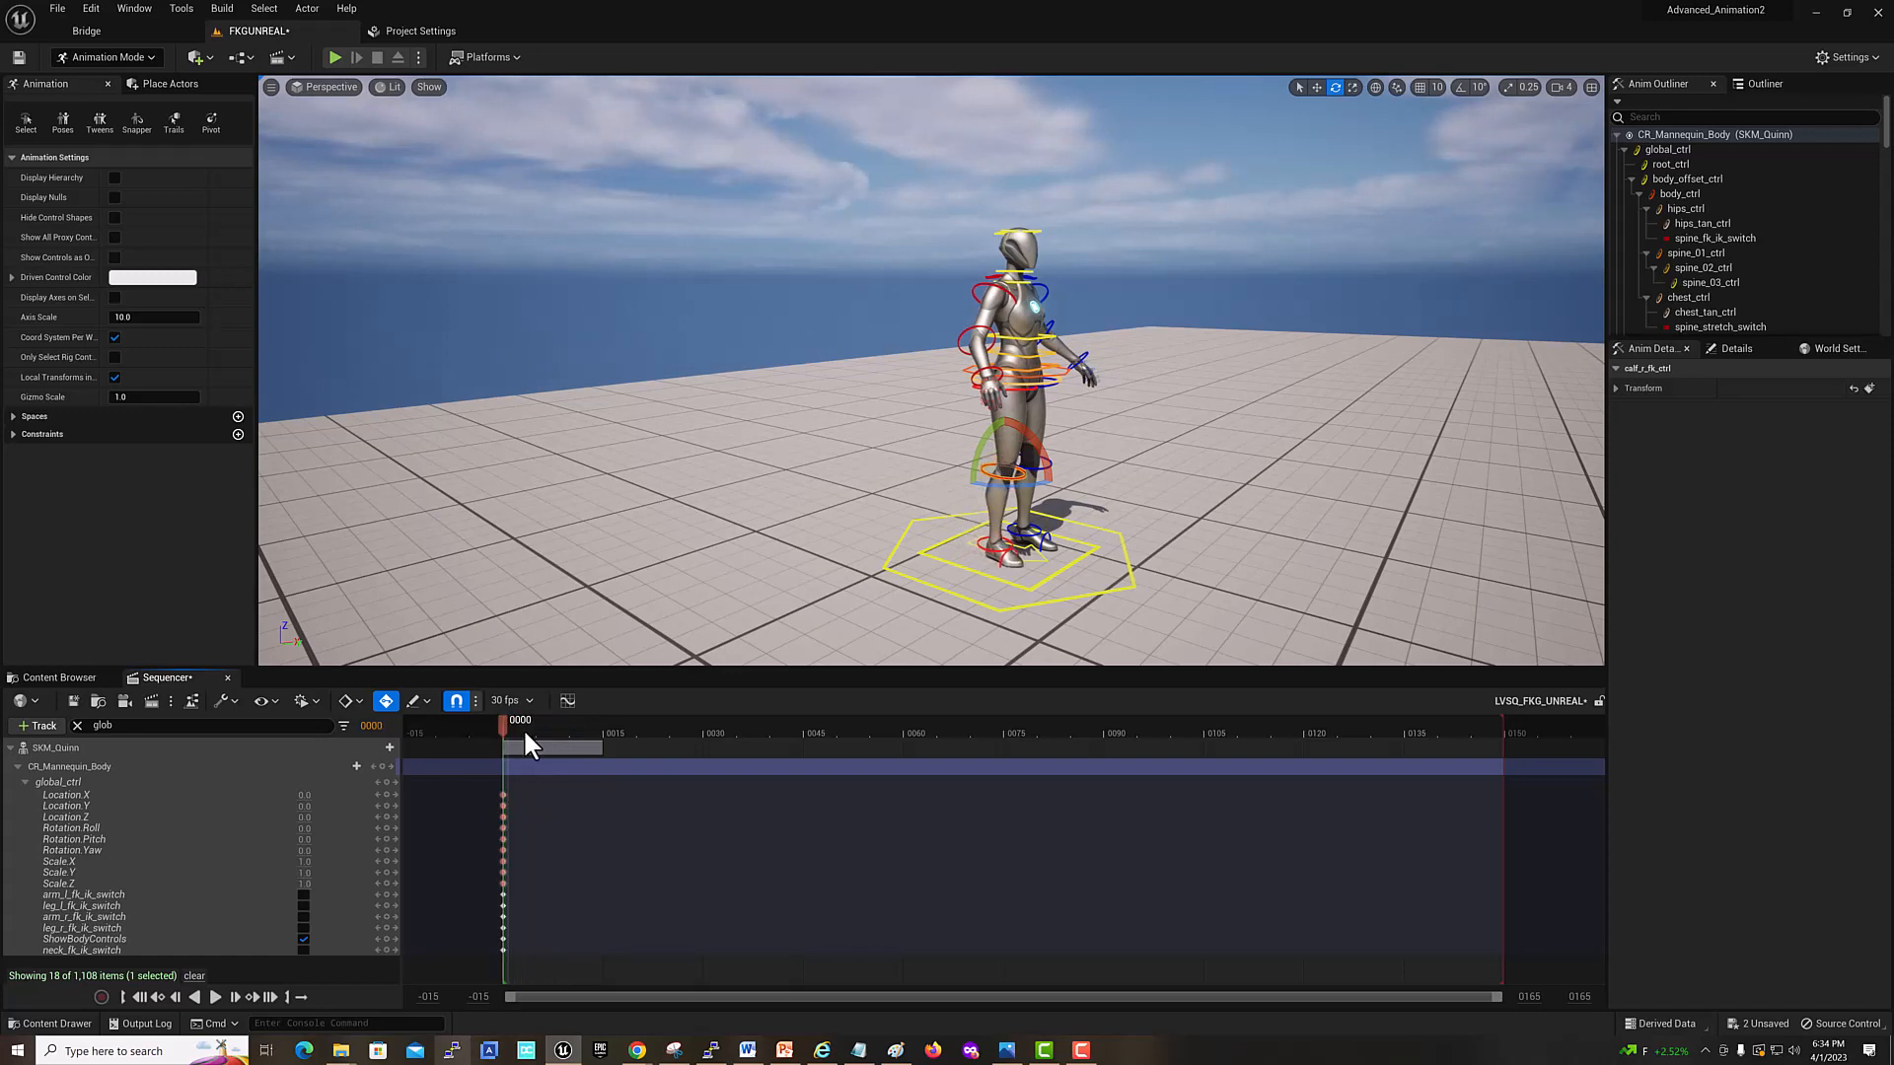
{"action": "left_click", "coordinate": [533, 740]}
{"action": "left_click", "coordinate": [440, 784]}
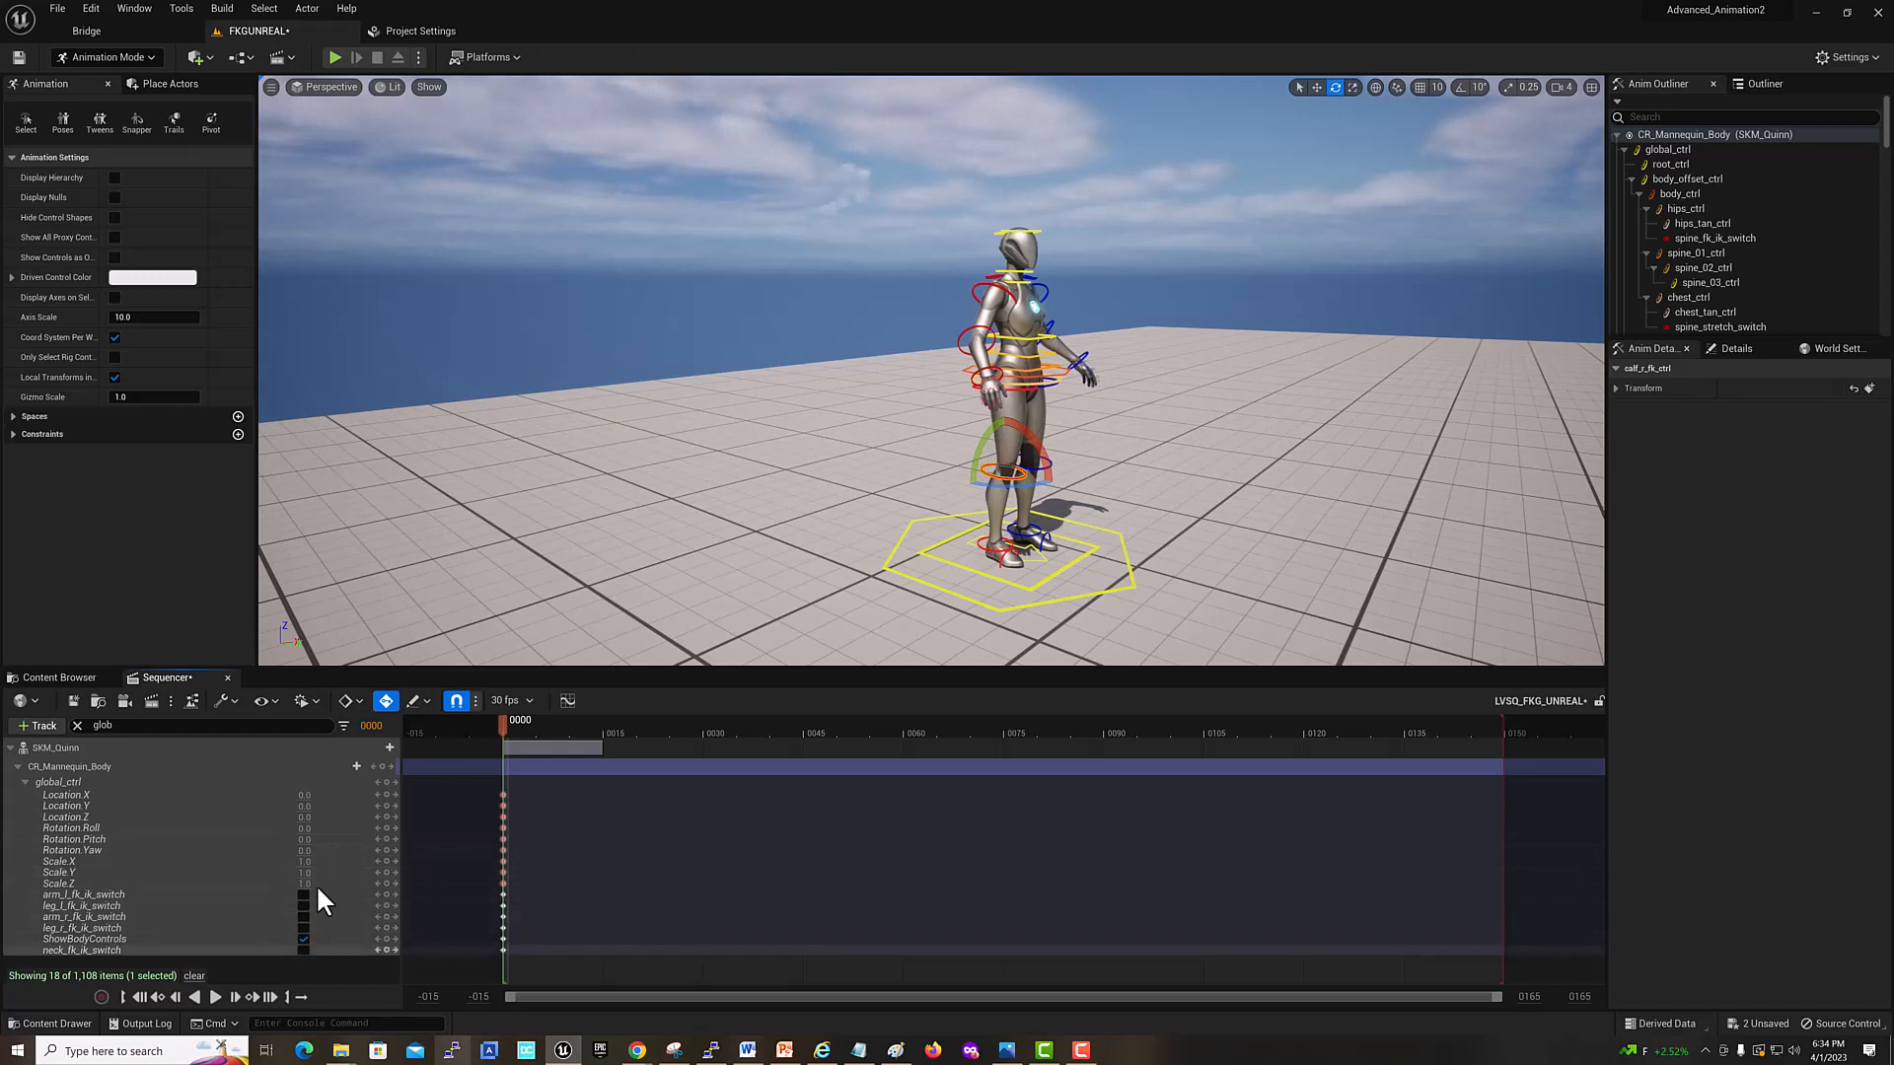
{"action": "left_click", "coordinate": [304, 939]}
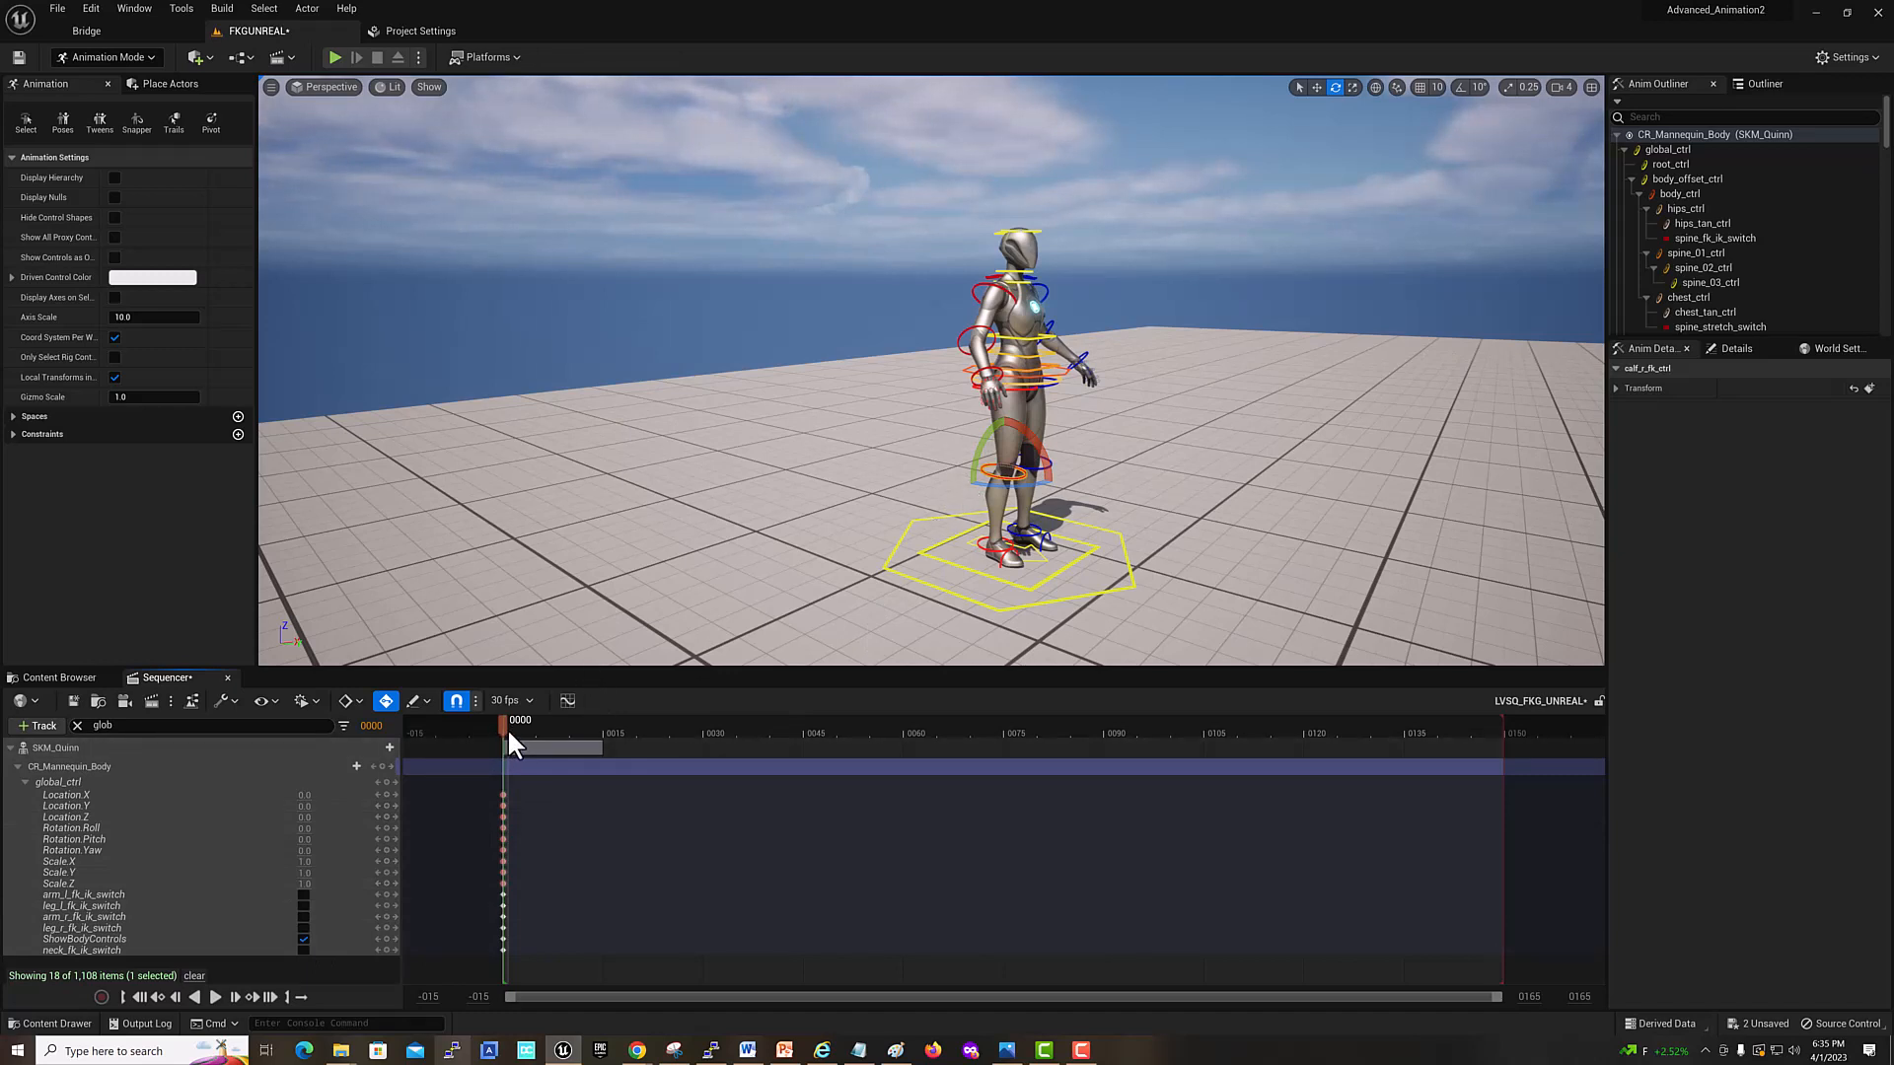
Step: Switch both legs to IK at frame 15 by turning on leg_l_fk_ik_switch and leg_r_fk_ik_switch
{"action": "left_click_drag", "start_coordinate": [509, 735], "coordinate": [603, 738]}
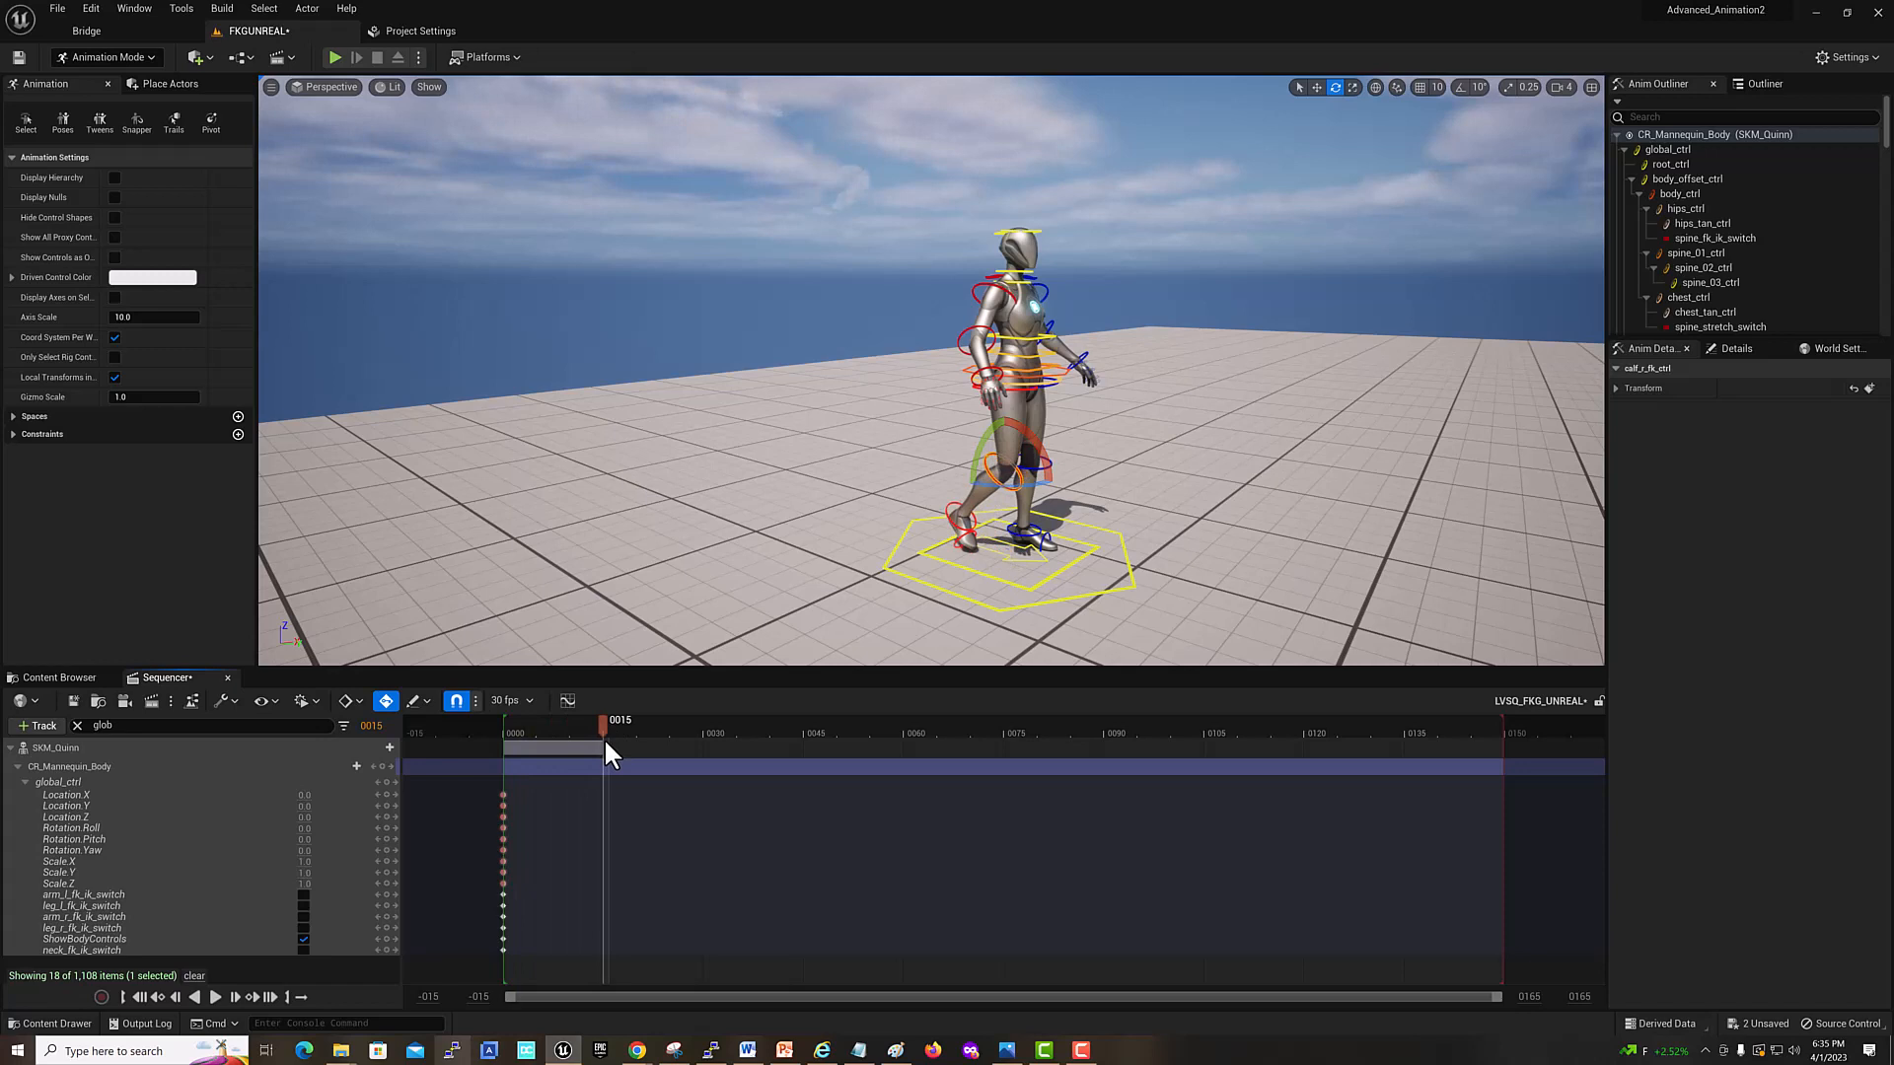
{"action": "left_click", "coordinate": [303, 905]}
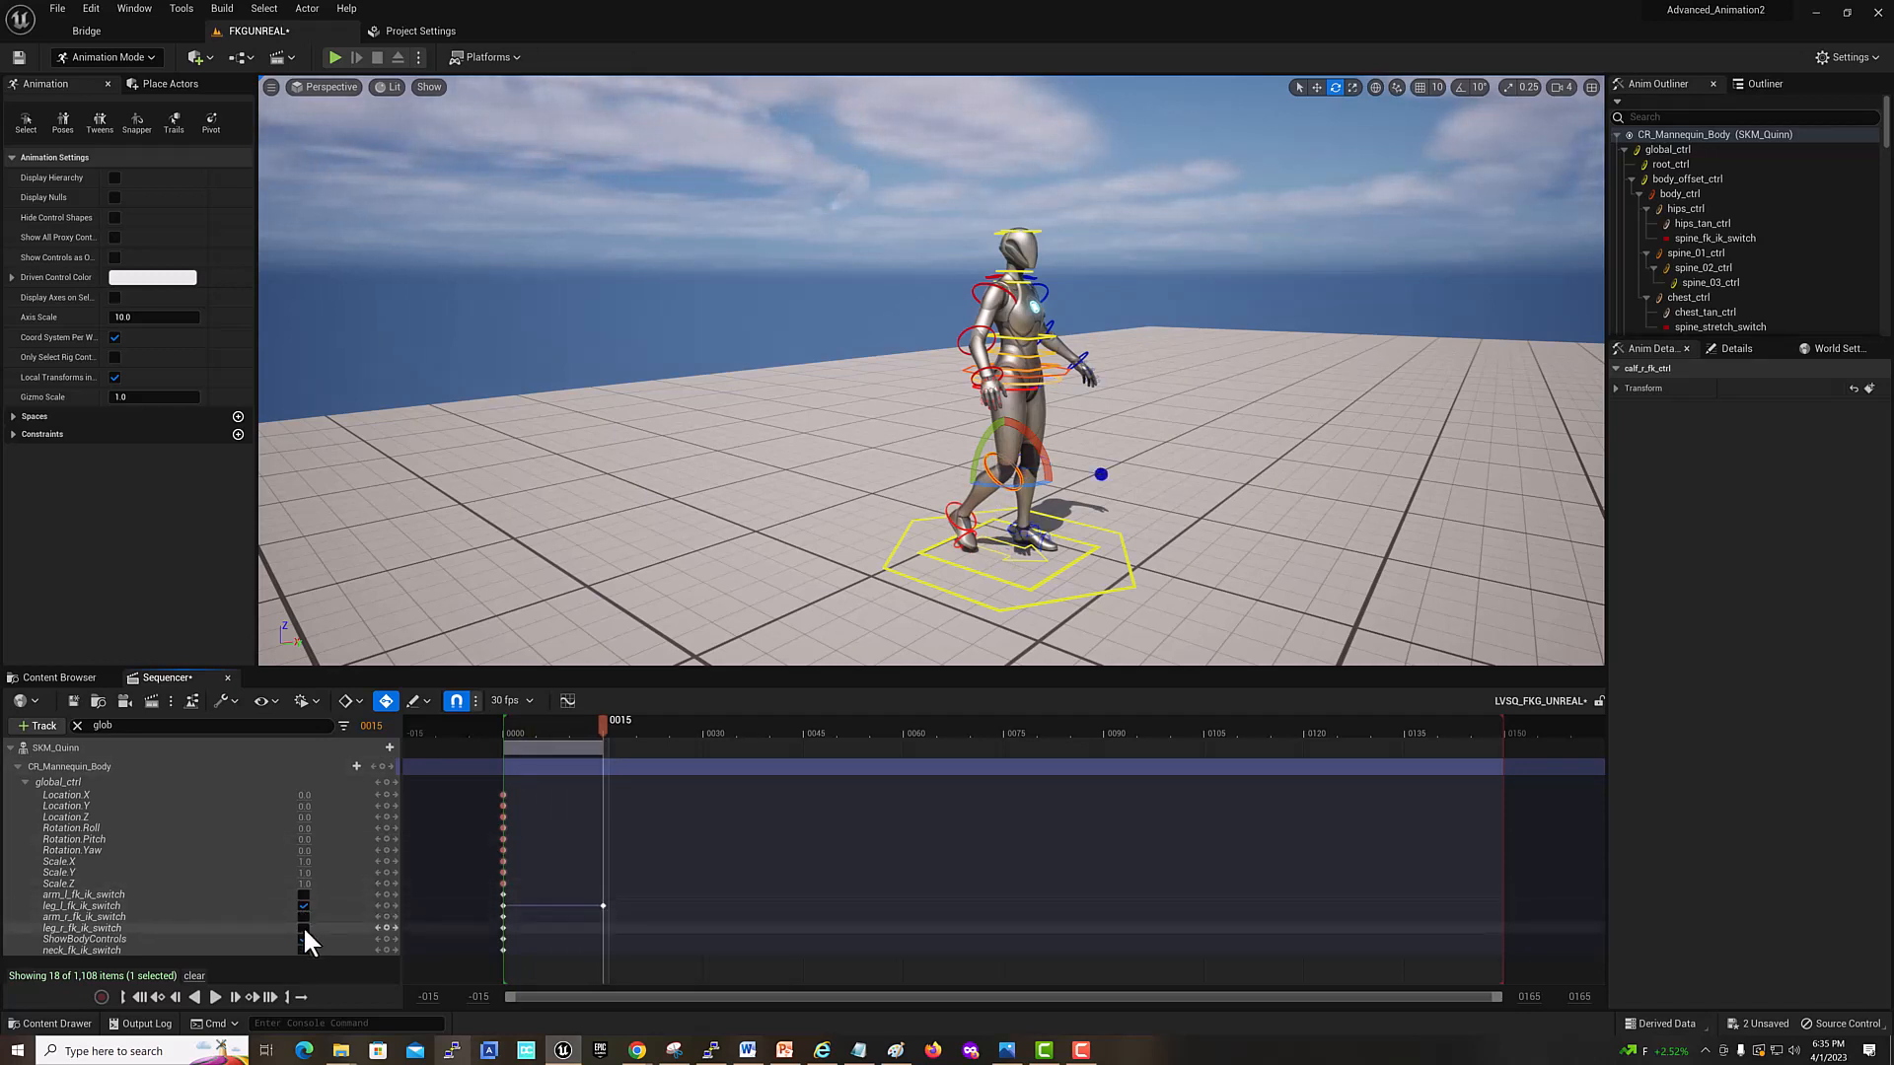
{"action": "left_click", "coordinate": [302, 928]}
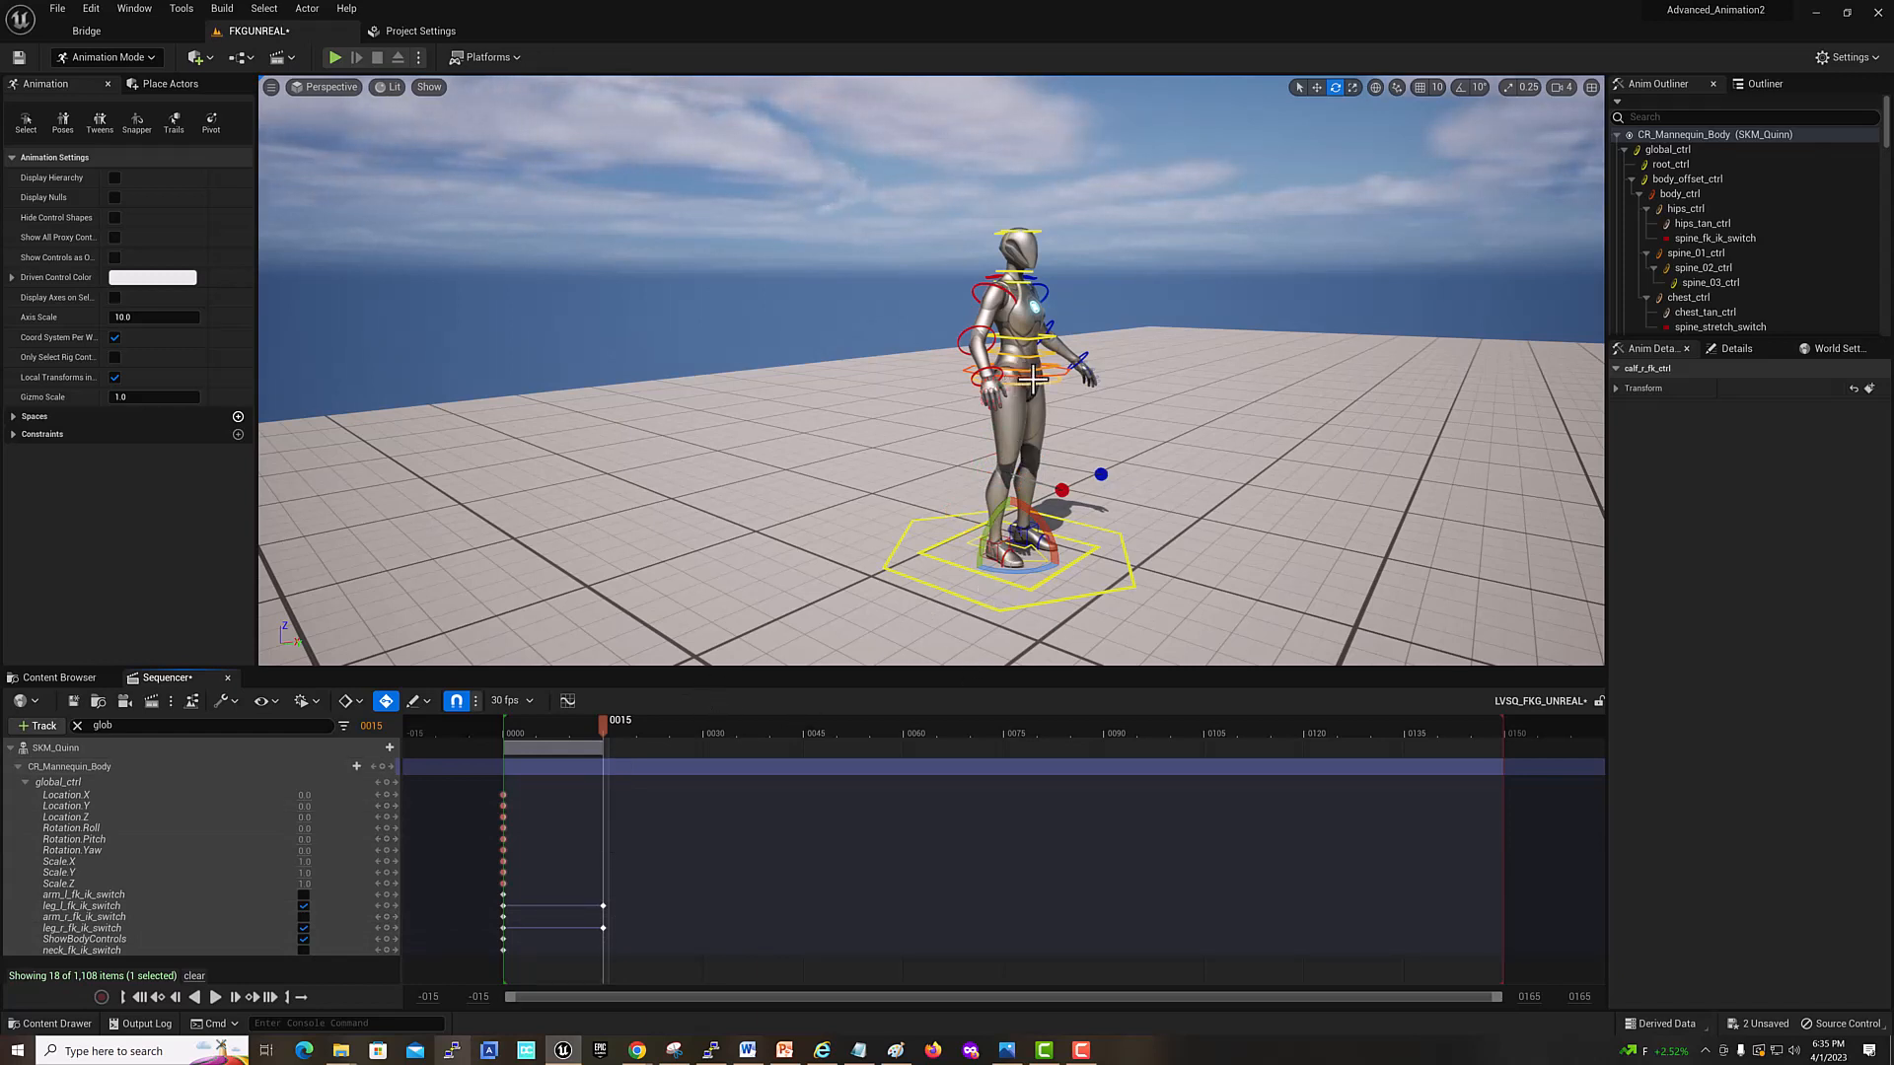
Step: Rotate body_ctrl at frame 15 so the mannequin's upper body leans forward over its planted feet
{"action": "left_click", "coordinate": [1065, 372]}
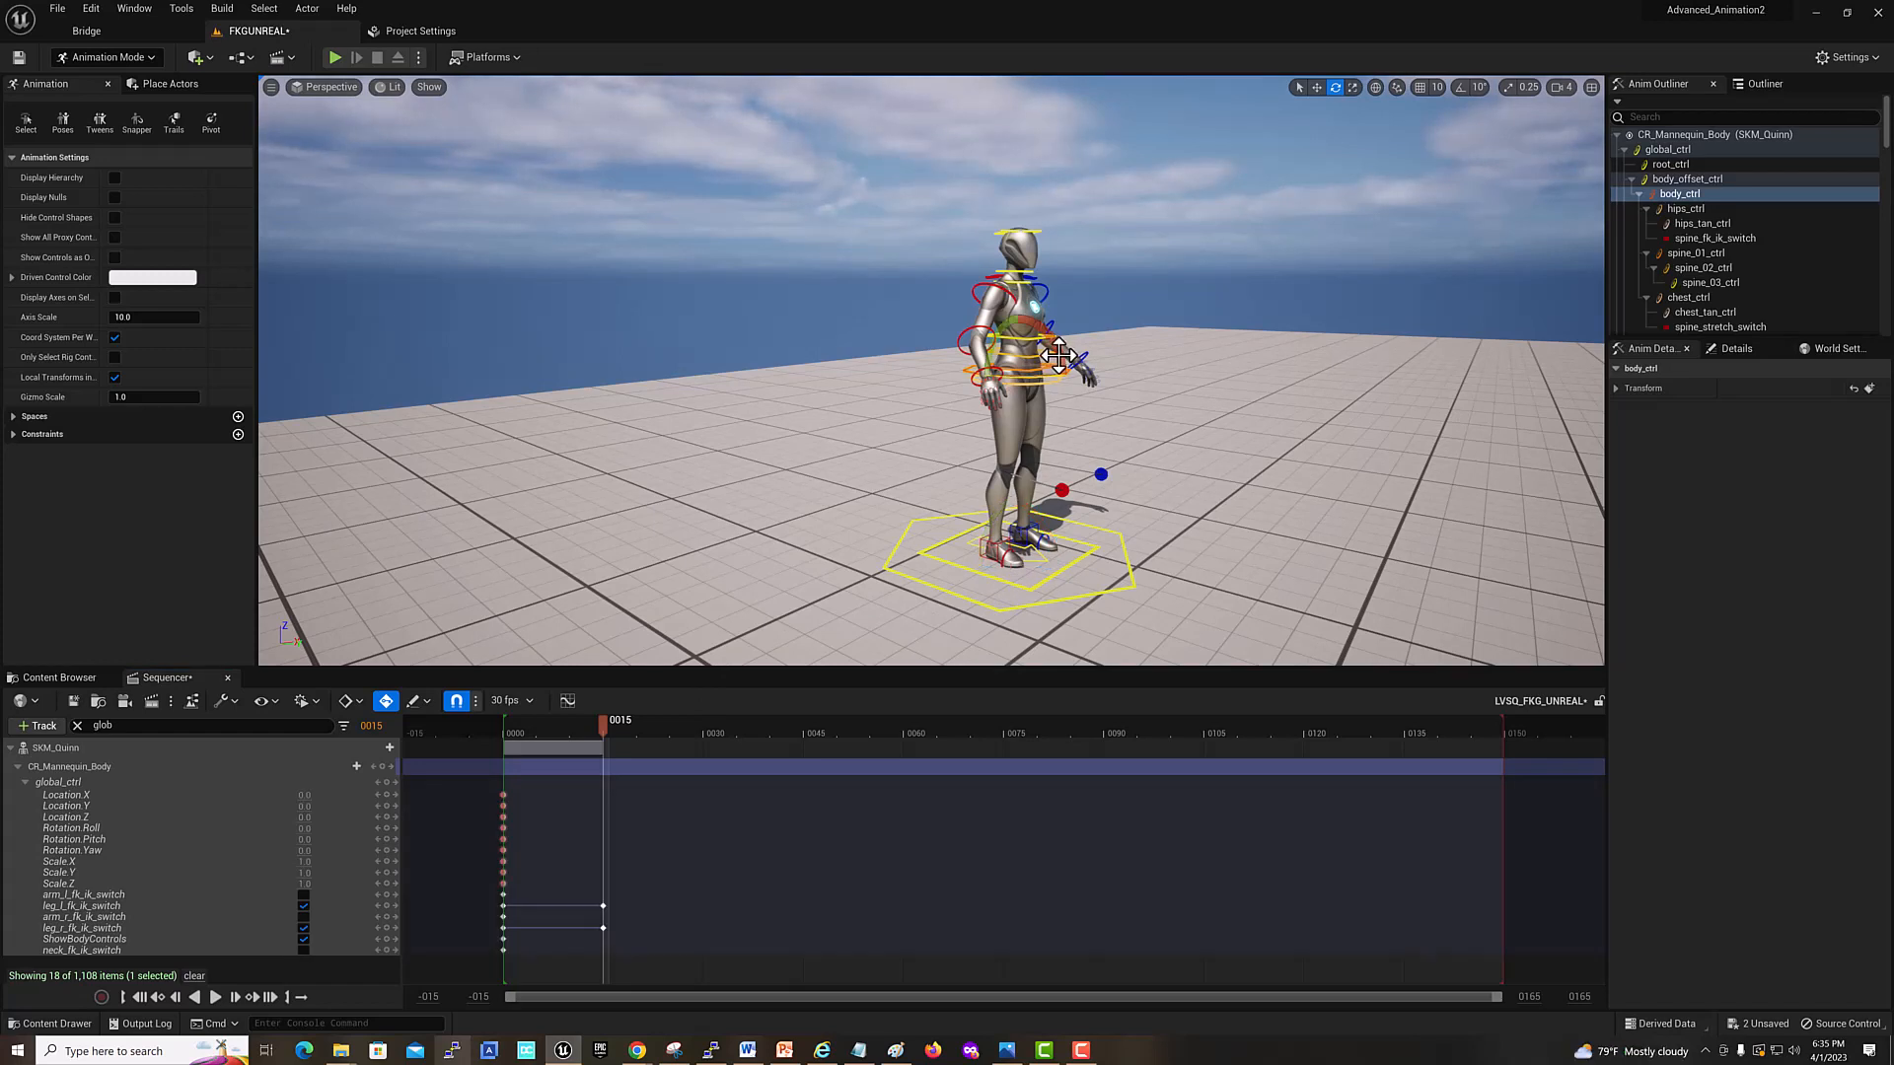
{"action": "left_click_drag", "start_coordinate": [1062, 355], "coordinate": [1071, 391]}
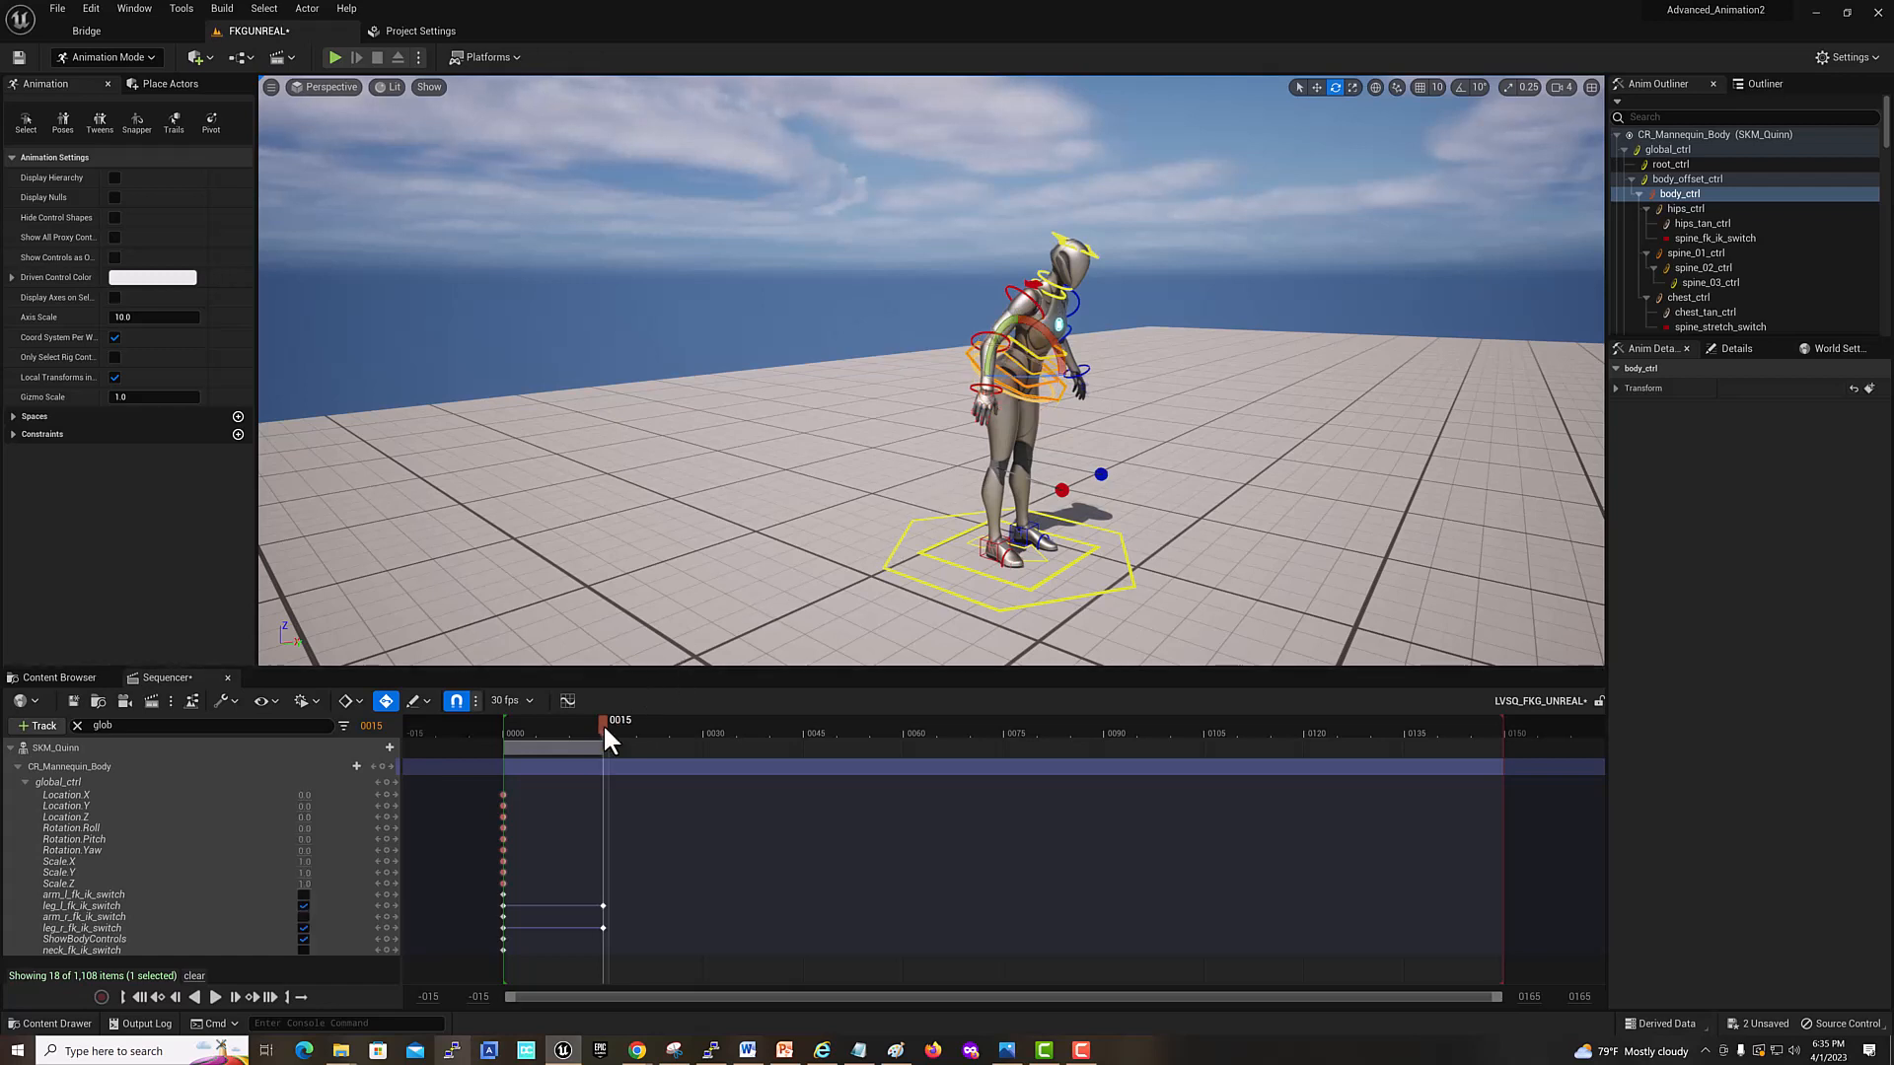
{"action": "mouse_move", "coordinate": [604, 730]}
{"action": "left_mouse_down"}
{"action": "mouse_move", "coordinate": [515, 721]}
{"action": "mouse_move", "coordinate": [702, 725]}
{"action": "mouse_move", "coordinate": [590, 714]}
{"action": "mouse_move", "coordinate": [606, 714]}
{"action": "left_mouse_up"}
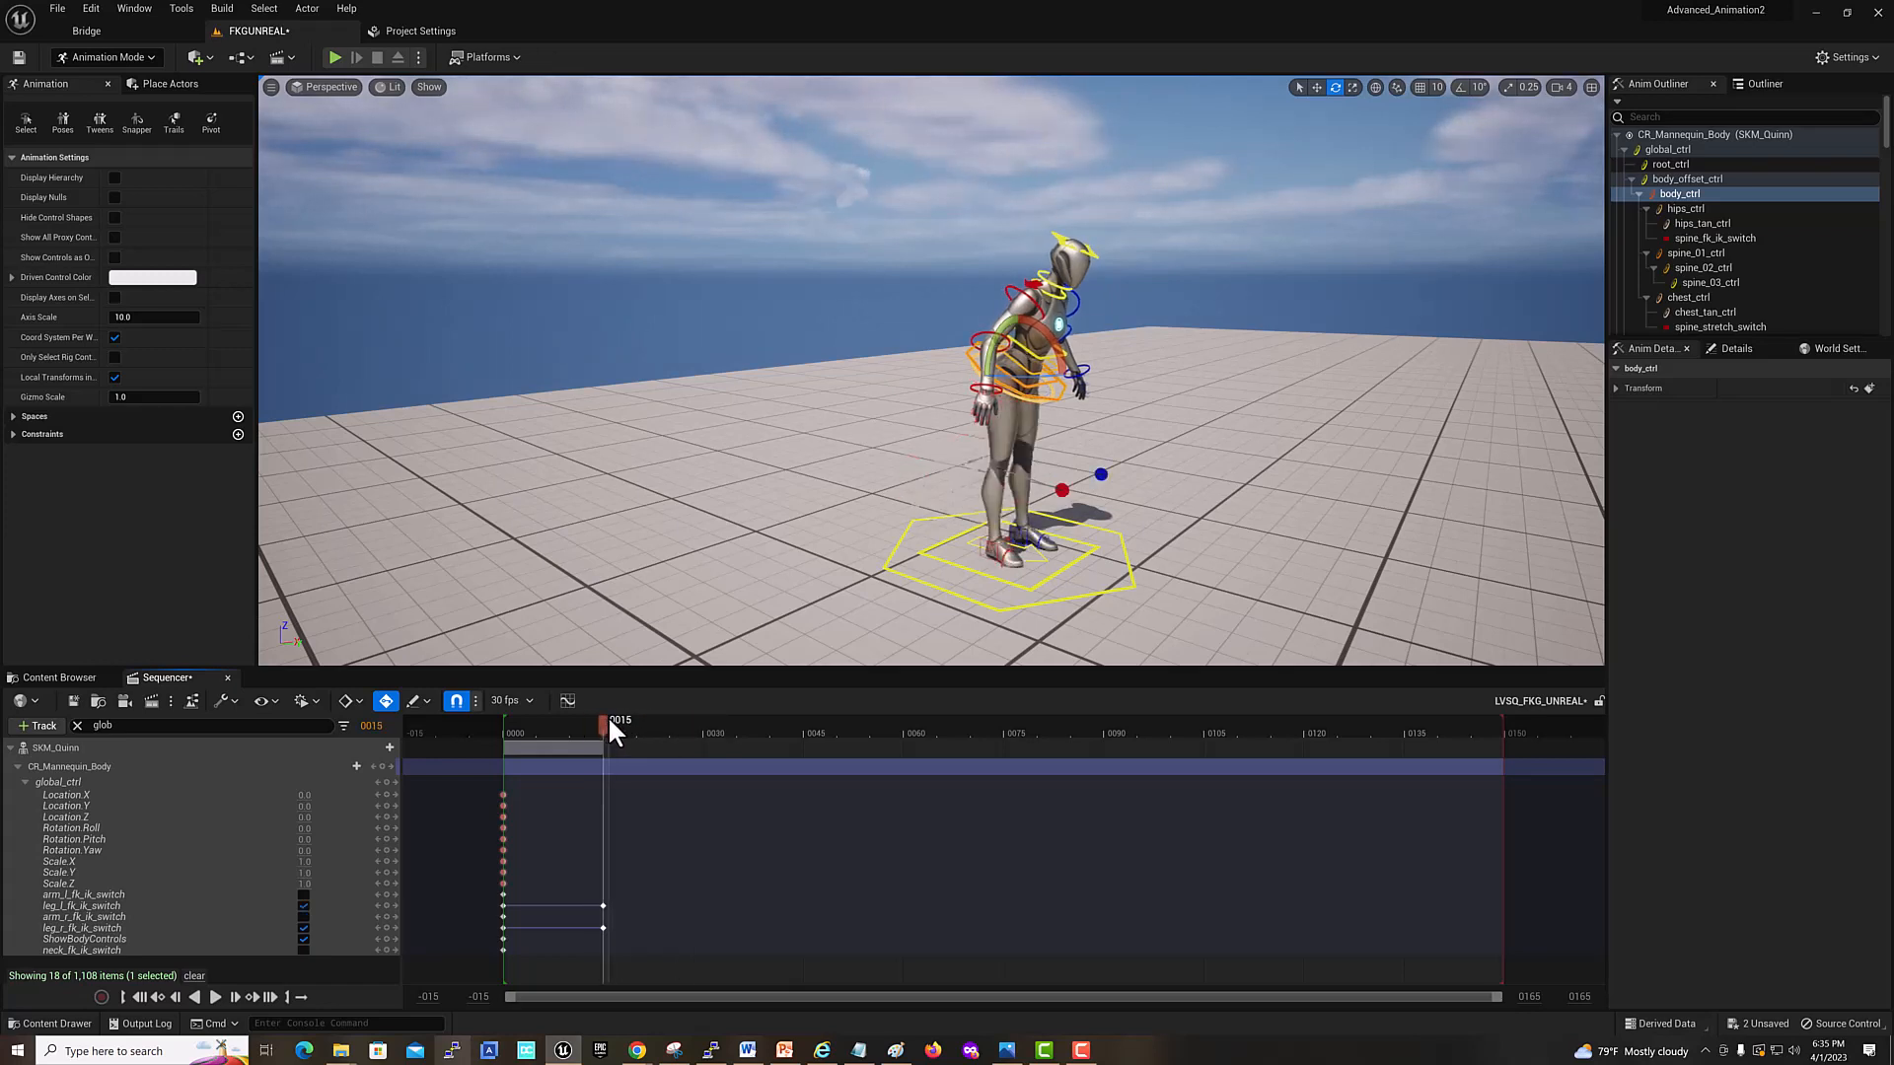